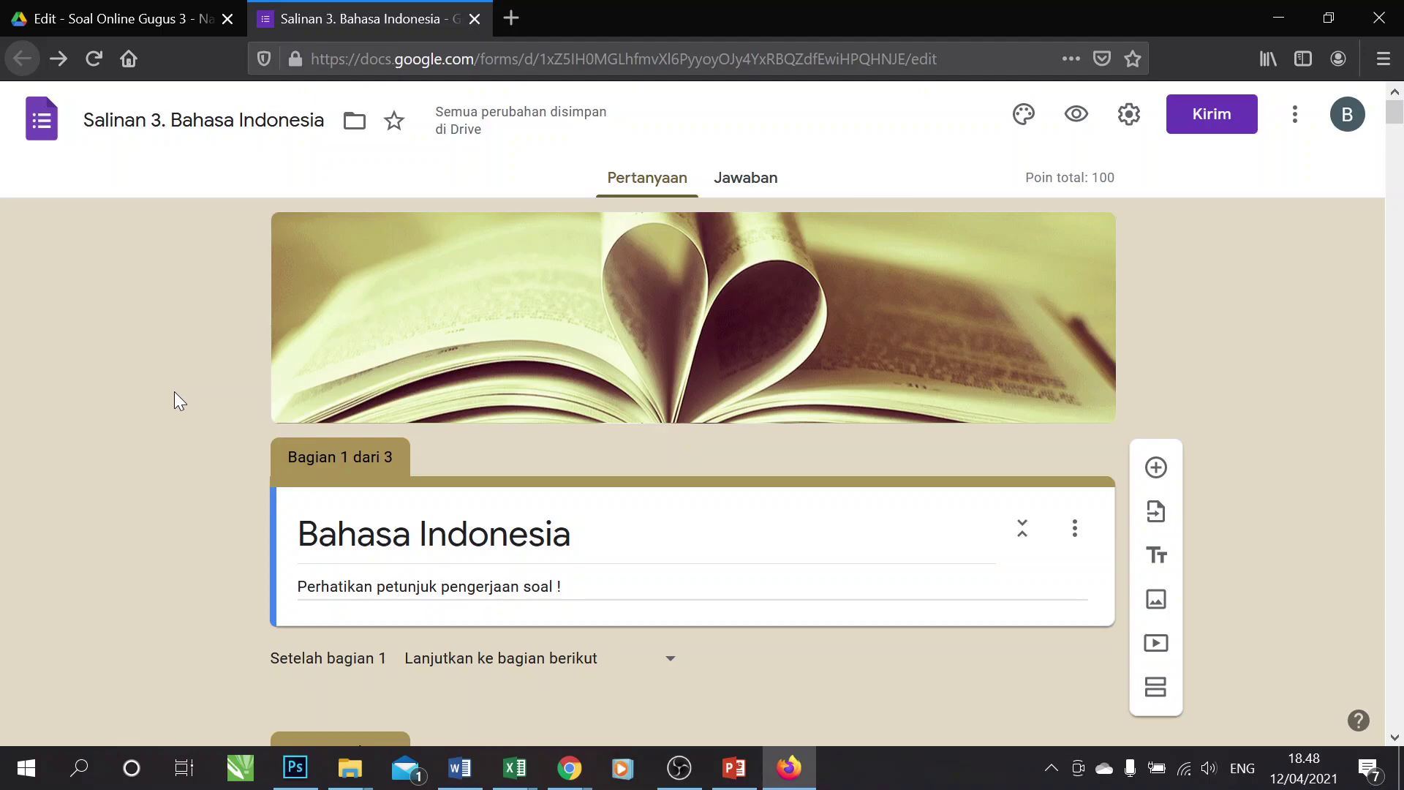
- Review the form's header image, title and the instruction text under Bahasa Indonesia in section 1
scroll(174, 394, down, 2)
scroll(176, 397, up, 1)
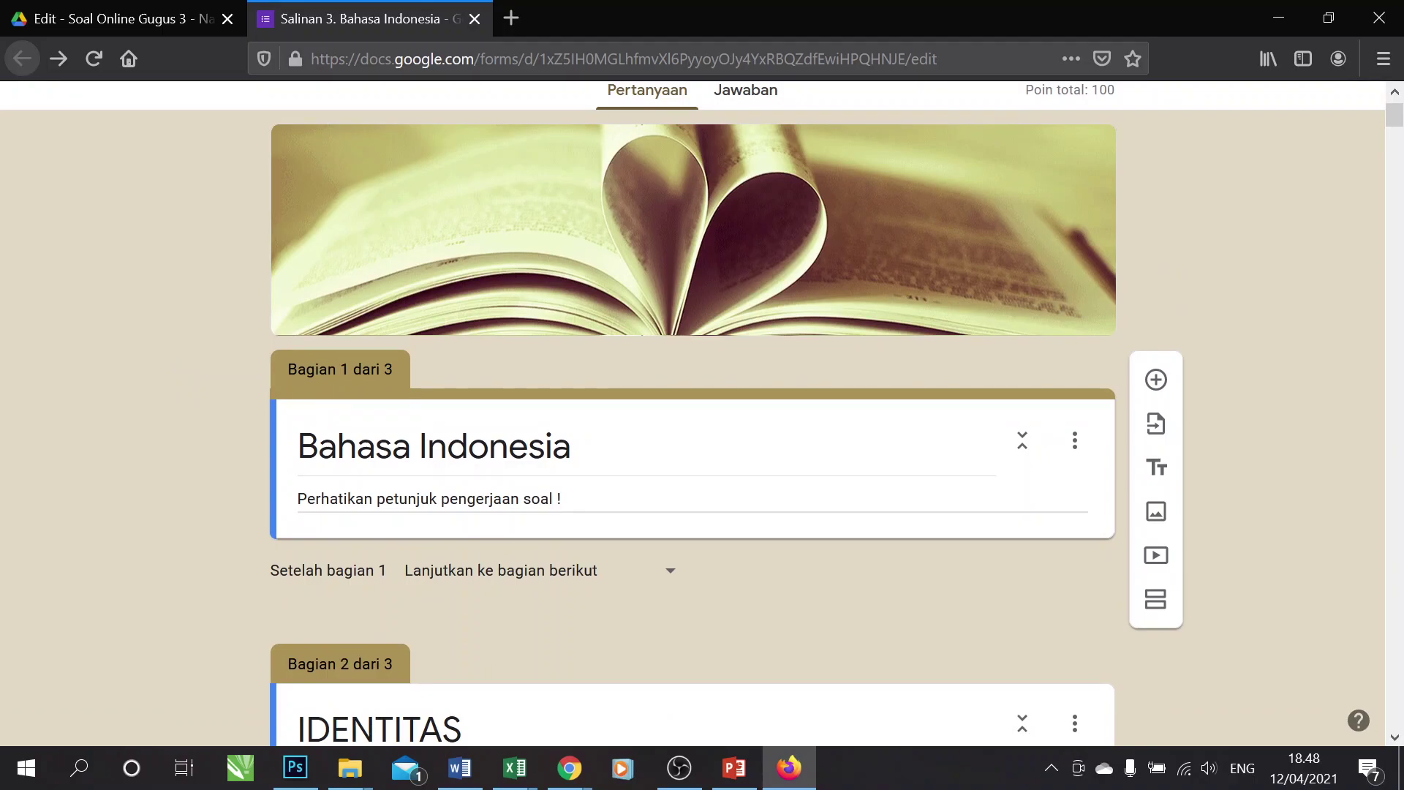
scroll(166, 445, down, 1)
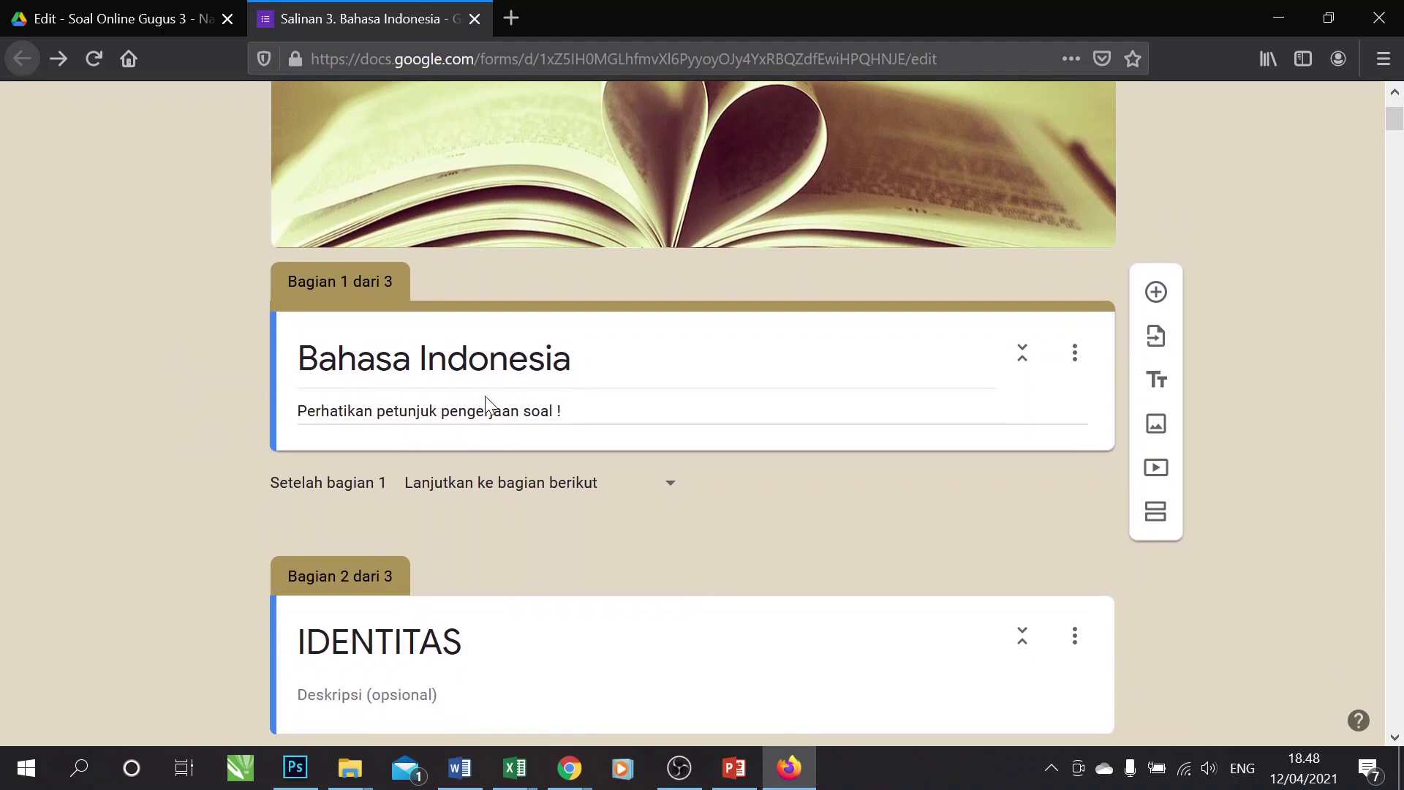
scroll(340, 439, down, 2)
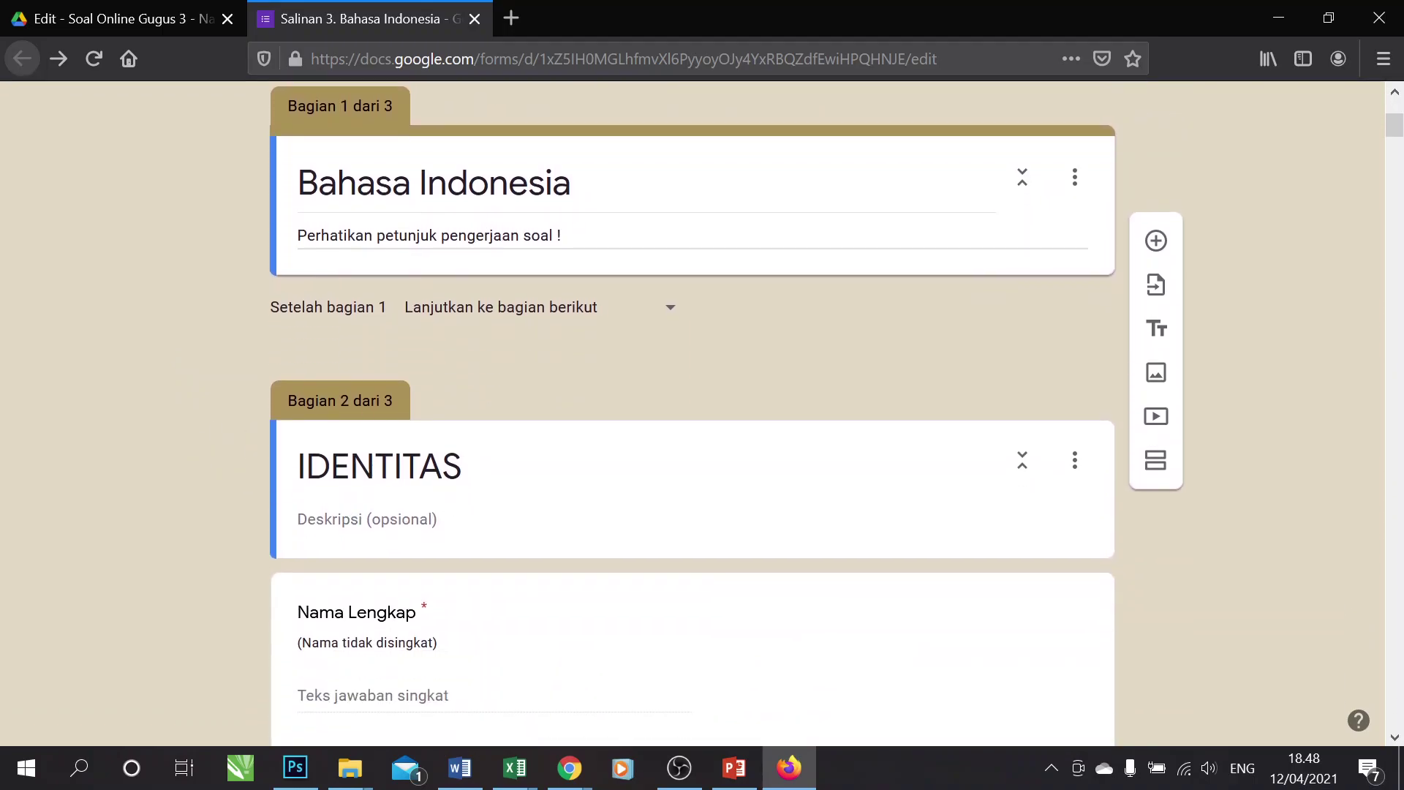
scroll(159, 471, up, 3)
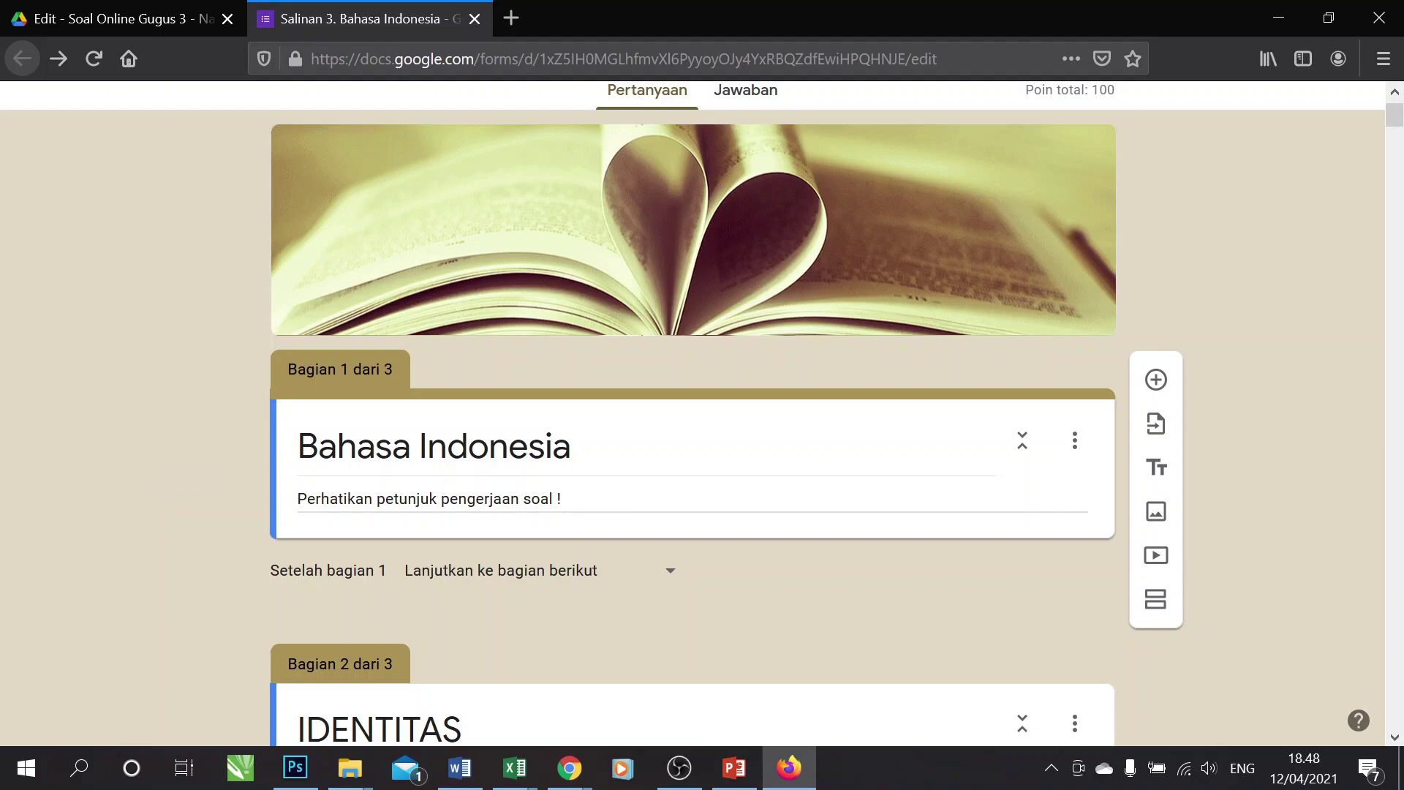
click(594, 496)
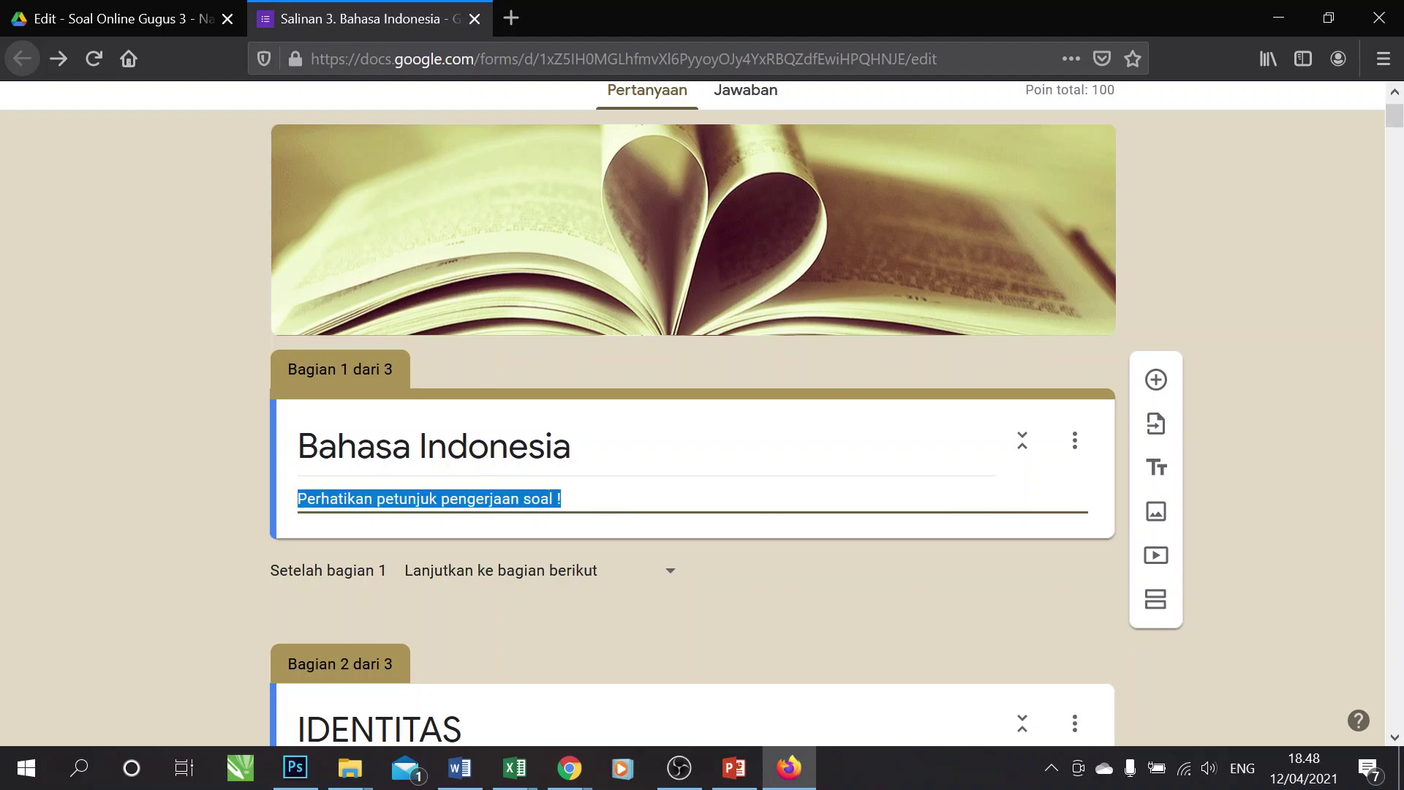
click(594, 497)
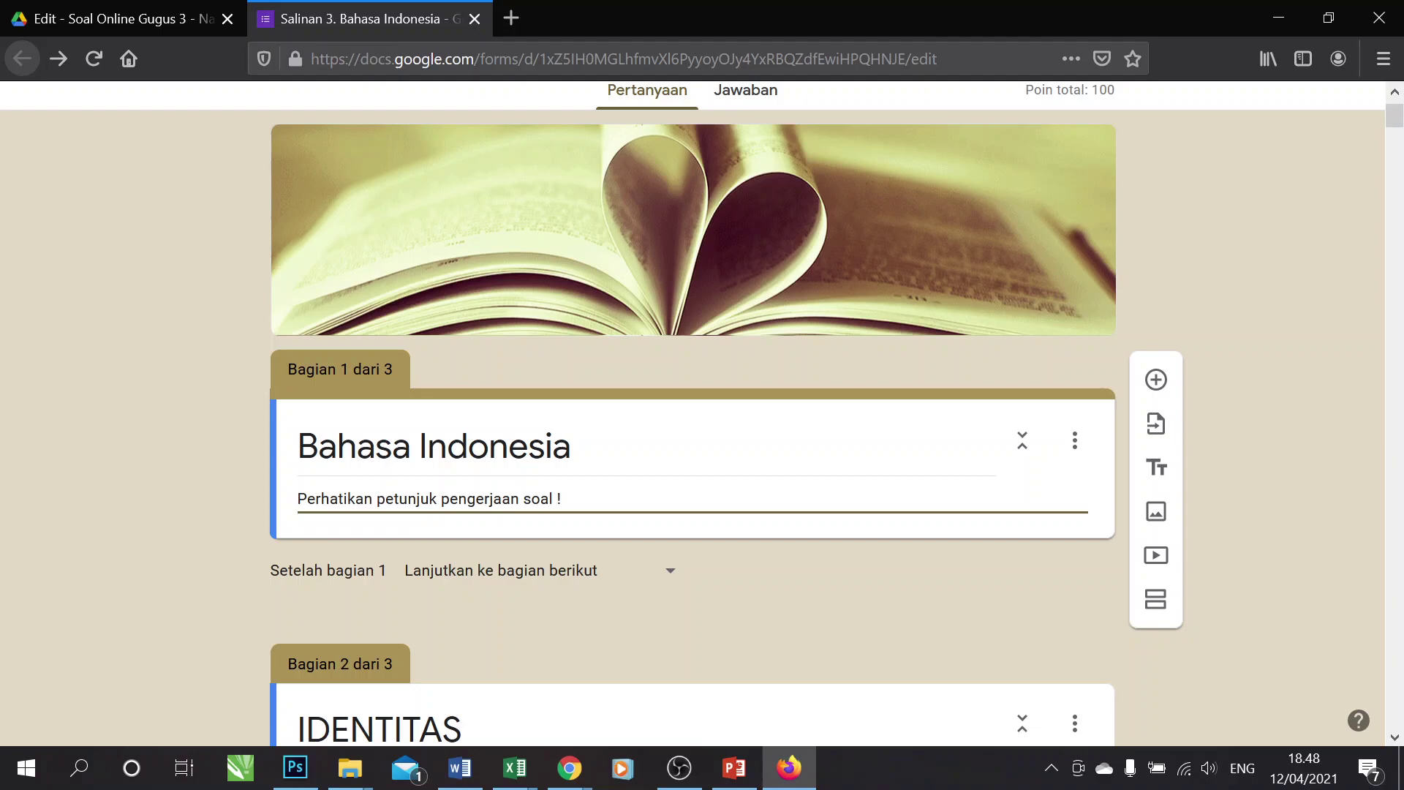
drag(297, 500, 562, 500)
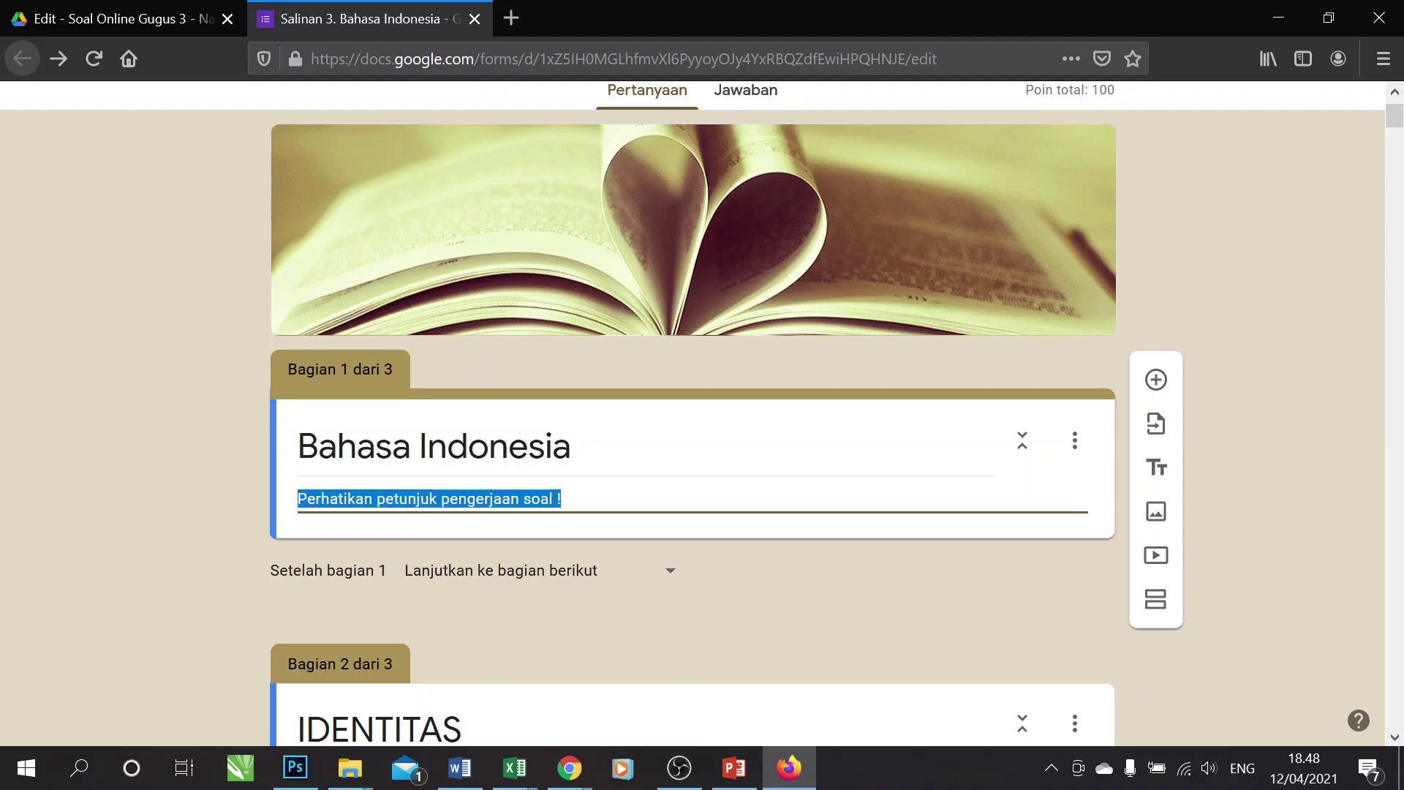
click(571, 500)
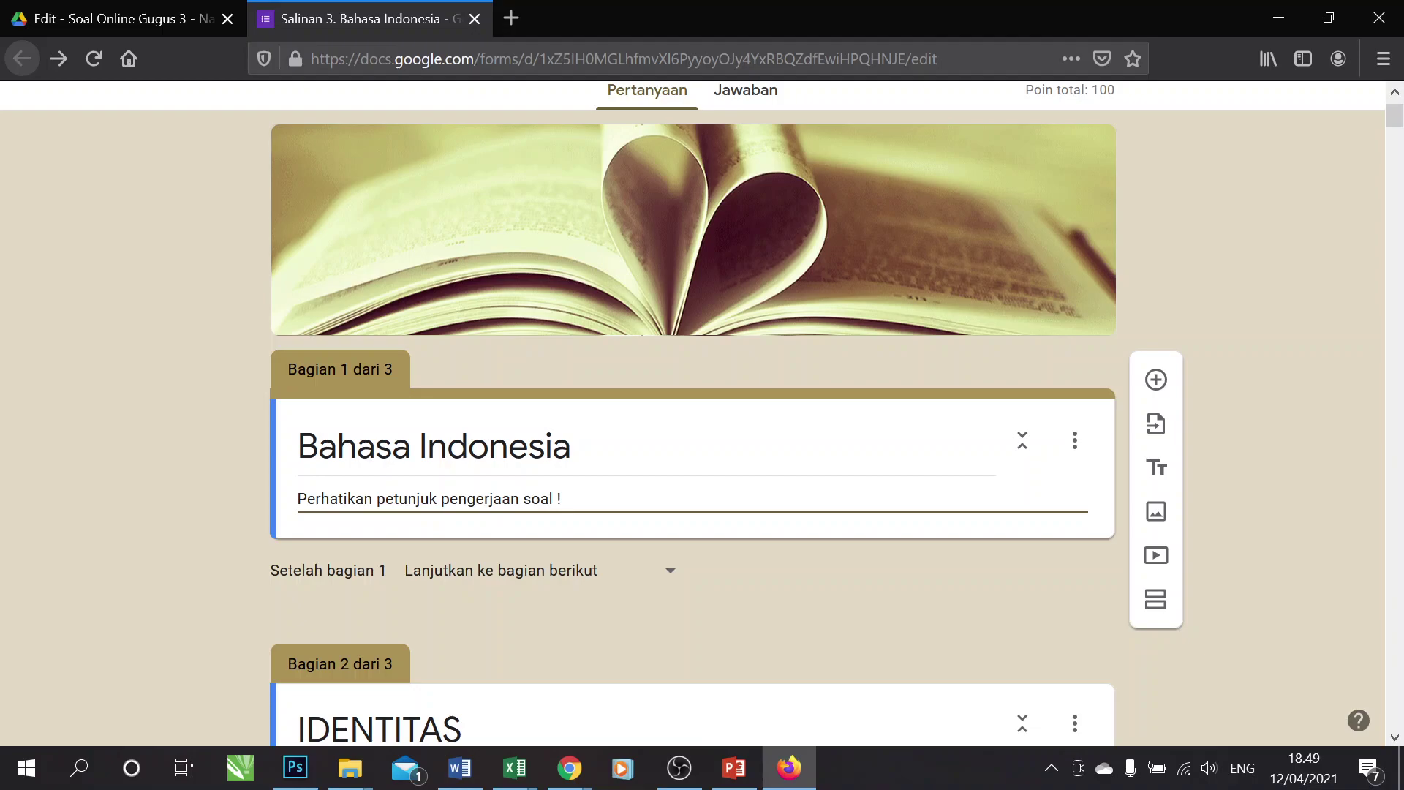
- Examine the IDENTITAS section and its Nama Lengkap and Nomor Absen questions
scroll(589, 504, down, 3)
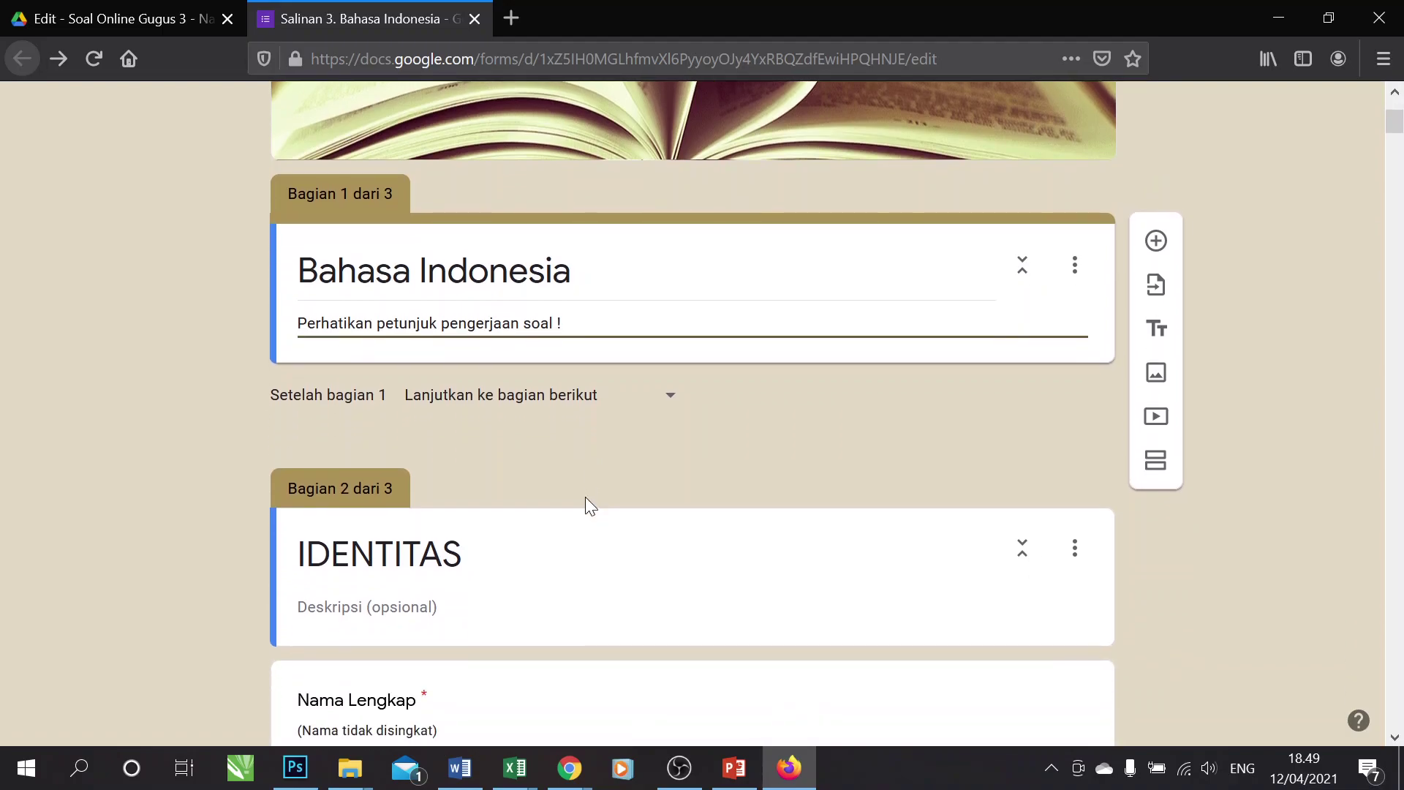
scroll(589, 505, down, 3)
click(329, 379)
click(230, 371)
click(329, 379)
click(199, 376)
scroll(199, 379, down, 1)
scroll(199, 379, down, 3)
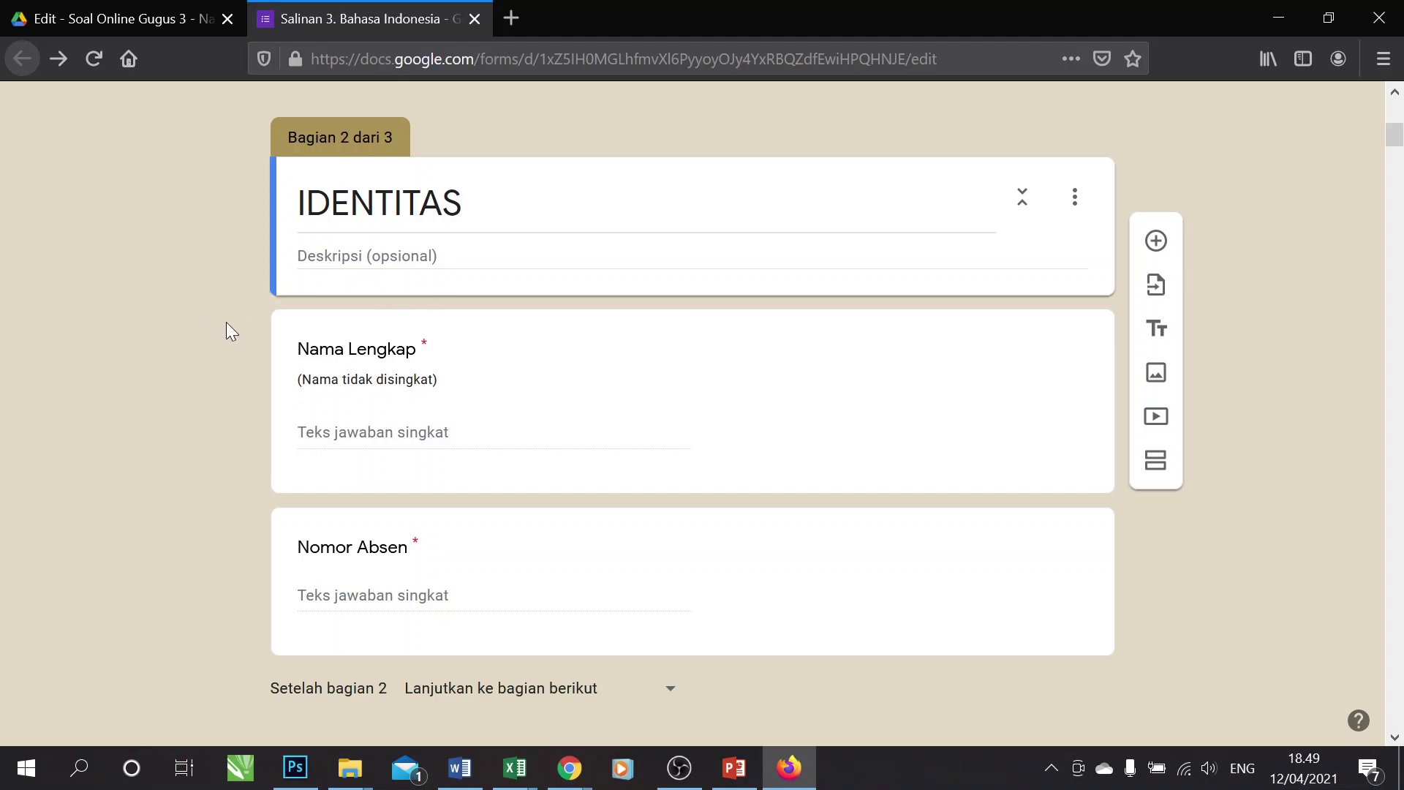
- Change the answer type of the Nama Lengkap question to Drop-down
click(480, 374)
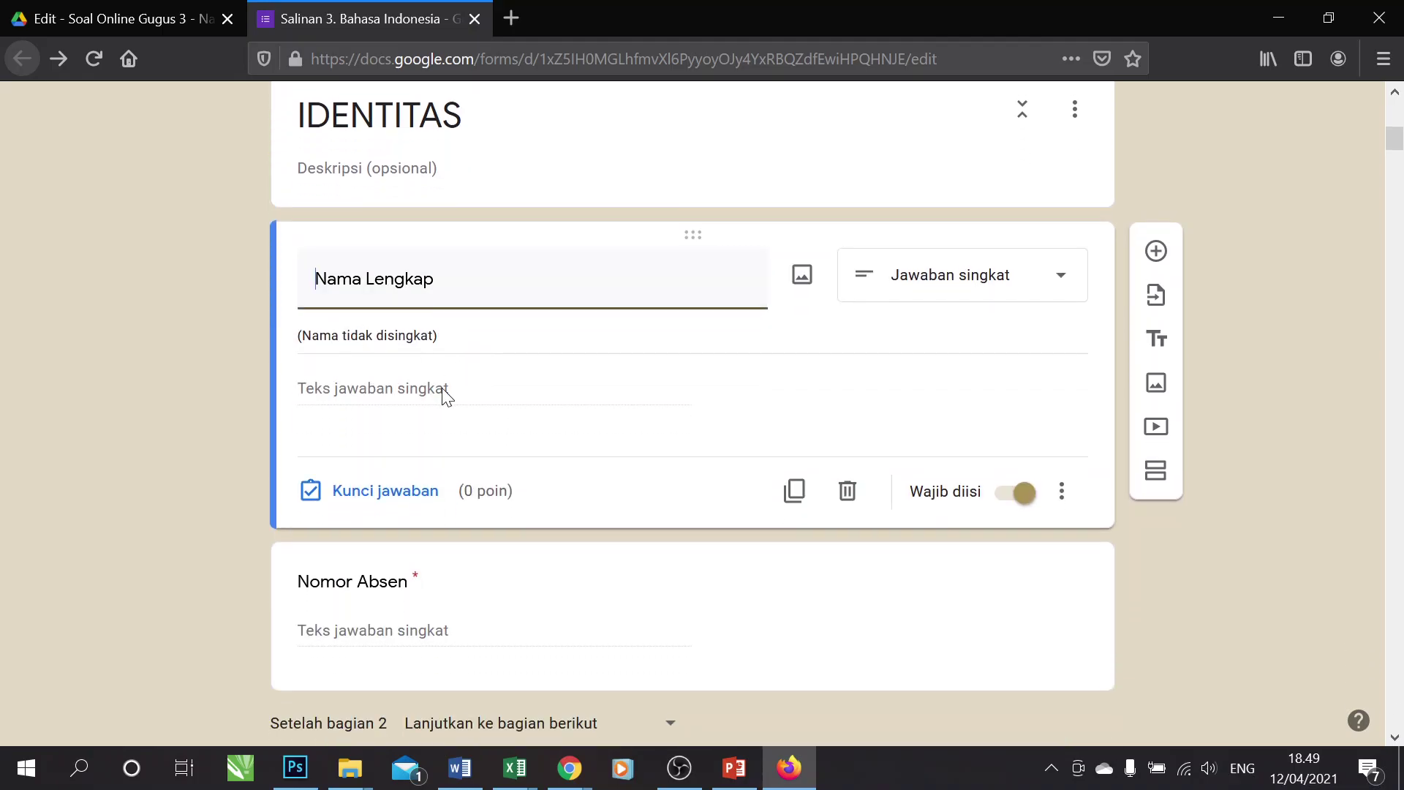
click(918, 297)
click(910, 146)
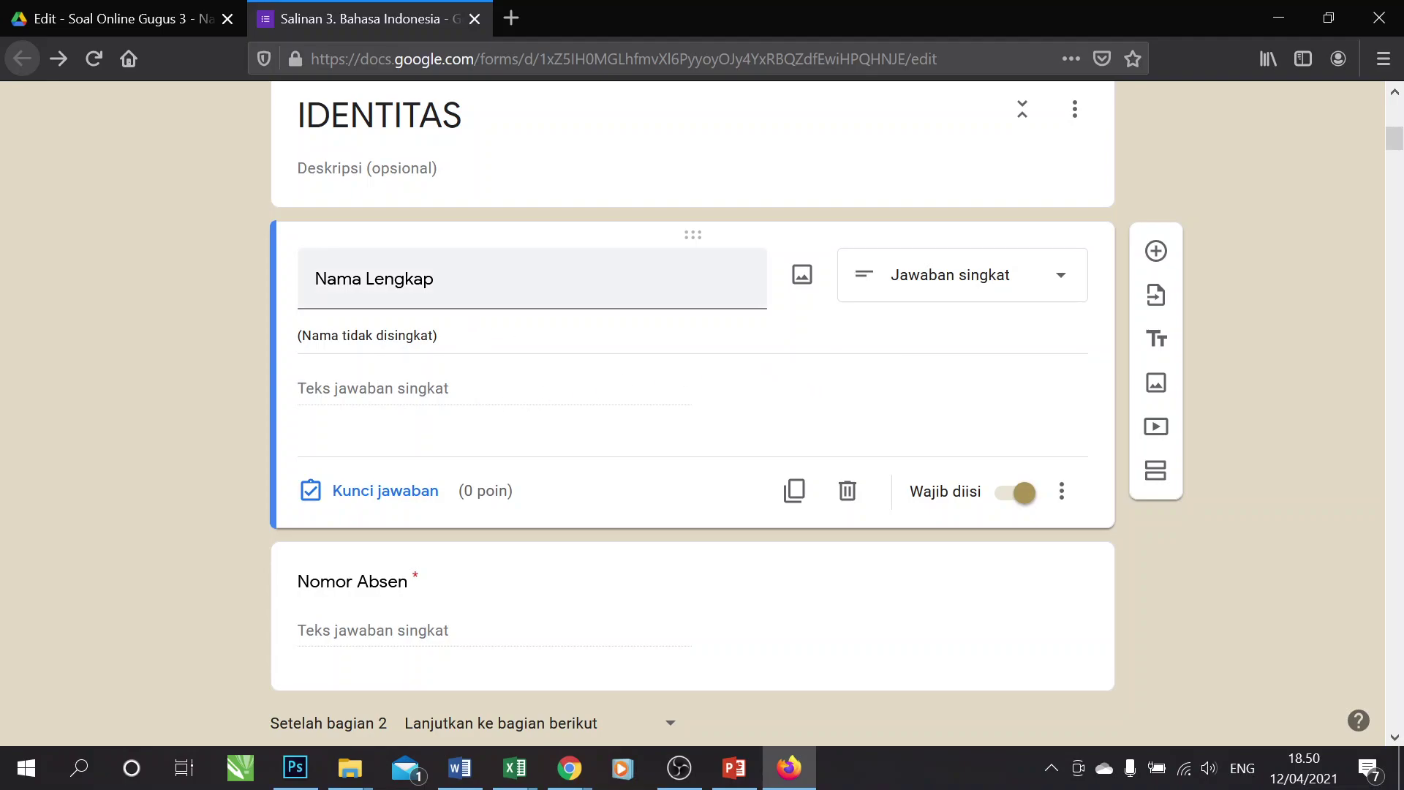
click(906, 299)
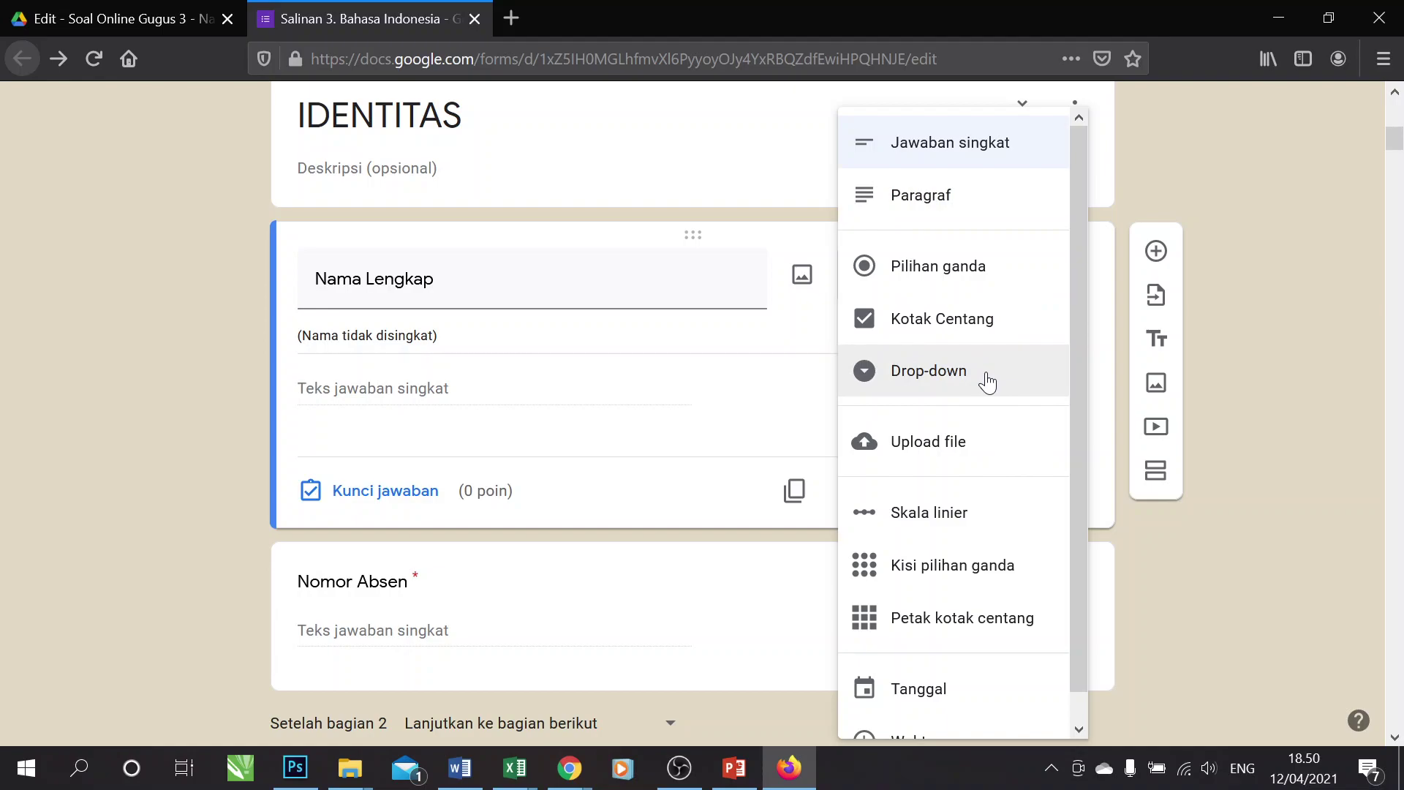
click(949, 380)
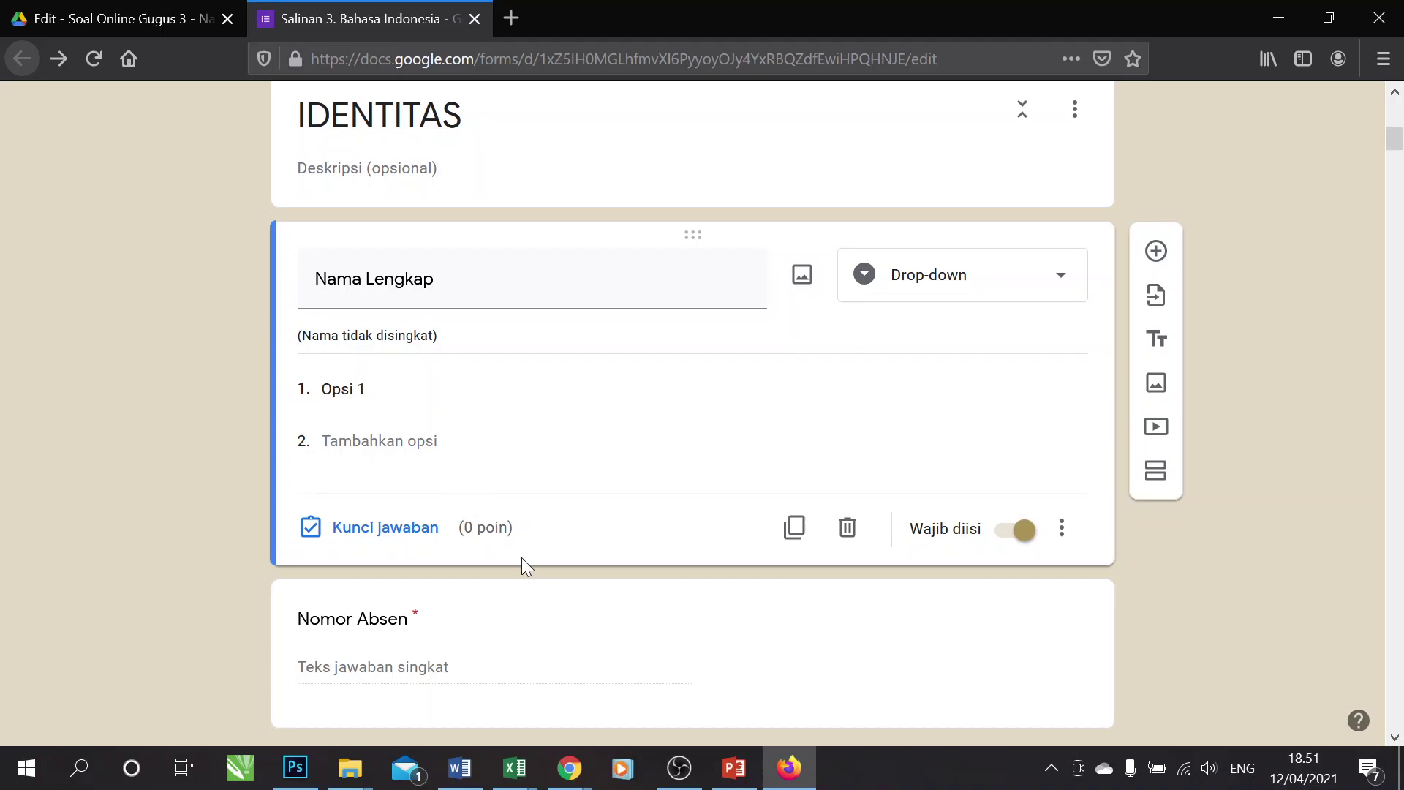
- Switch to the Excel workbook Rekapitulasi Hasil US Teori Kelas VI and copy the student names in cells D7 to D43
click(520, 768)
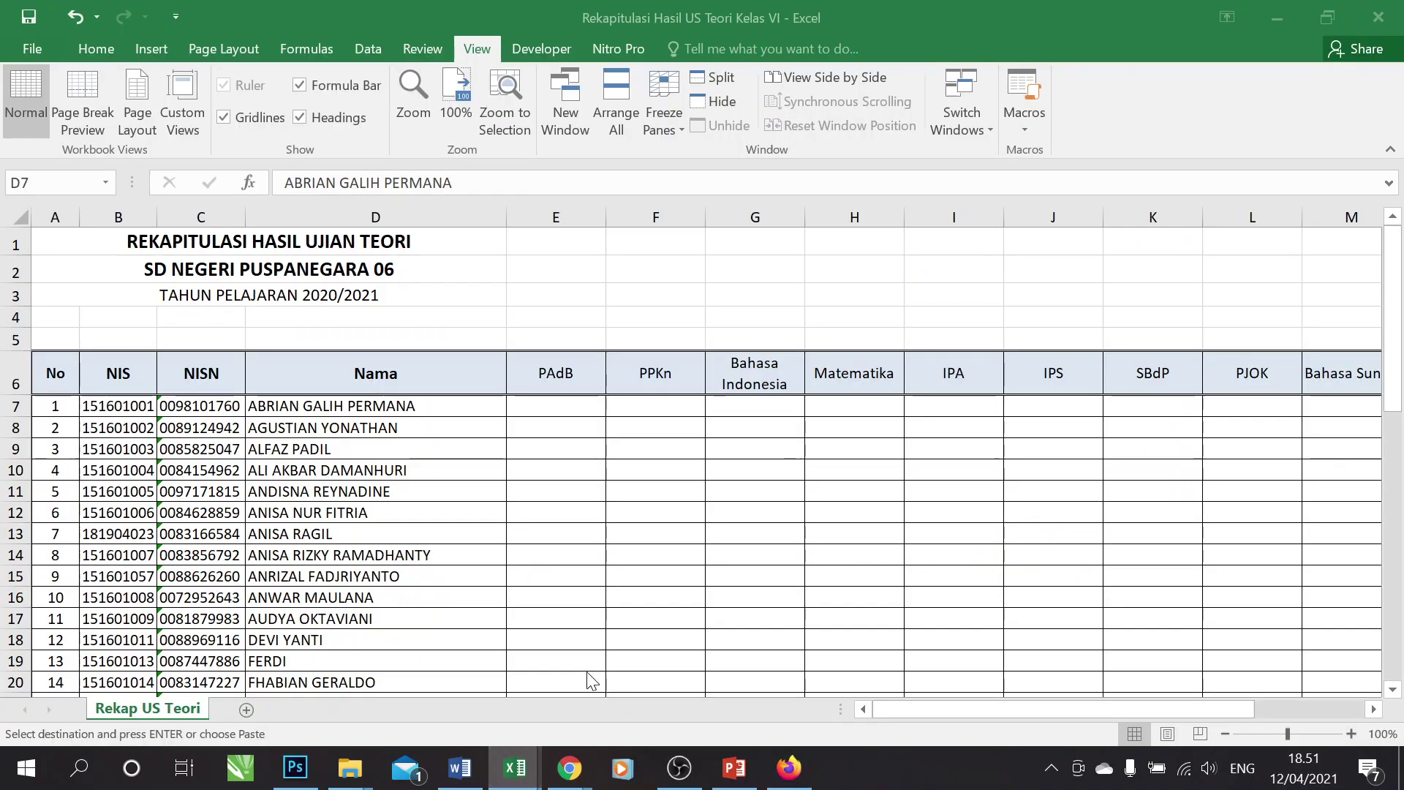
scroll(387, 516, down, 10)
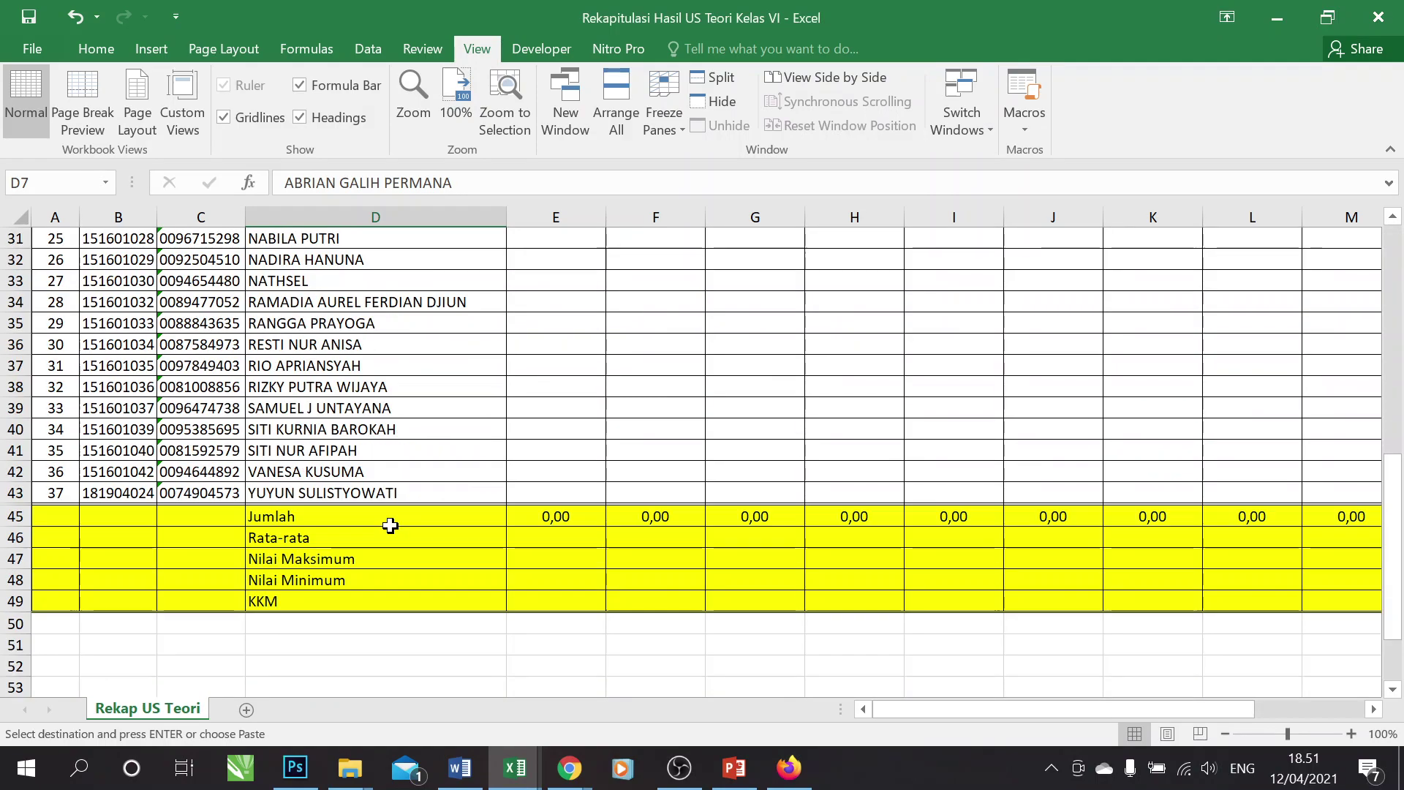
shift+click(387, 492)
key(ctrl+v)
- Return to the form in Firefox and paste the copied student names over the first option of the Nama Lengkap question
click(788, 768)
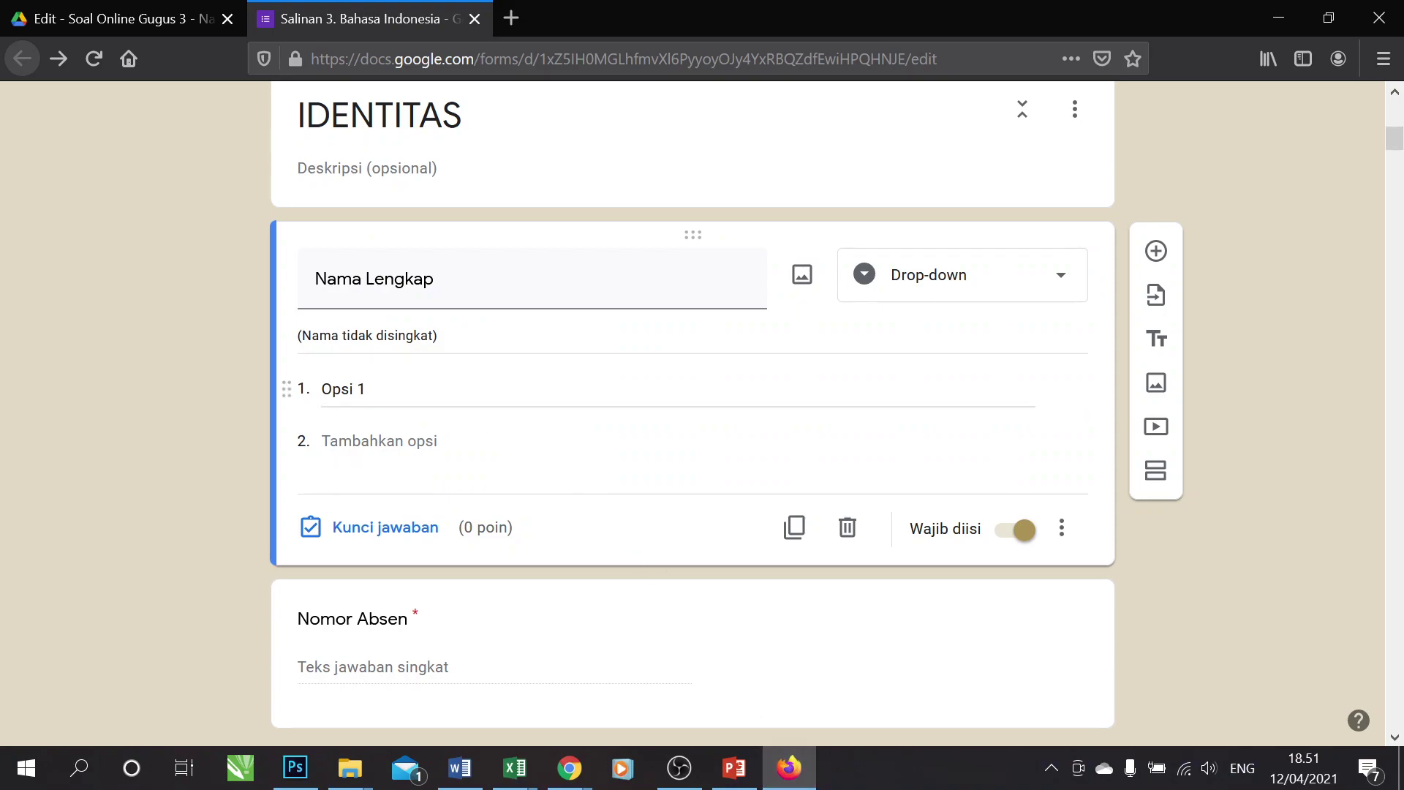
click(356, 389)
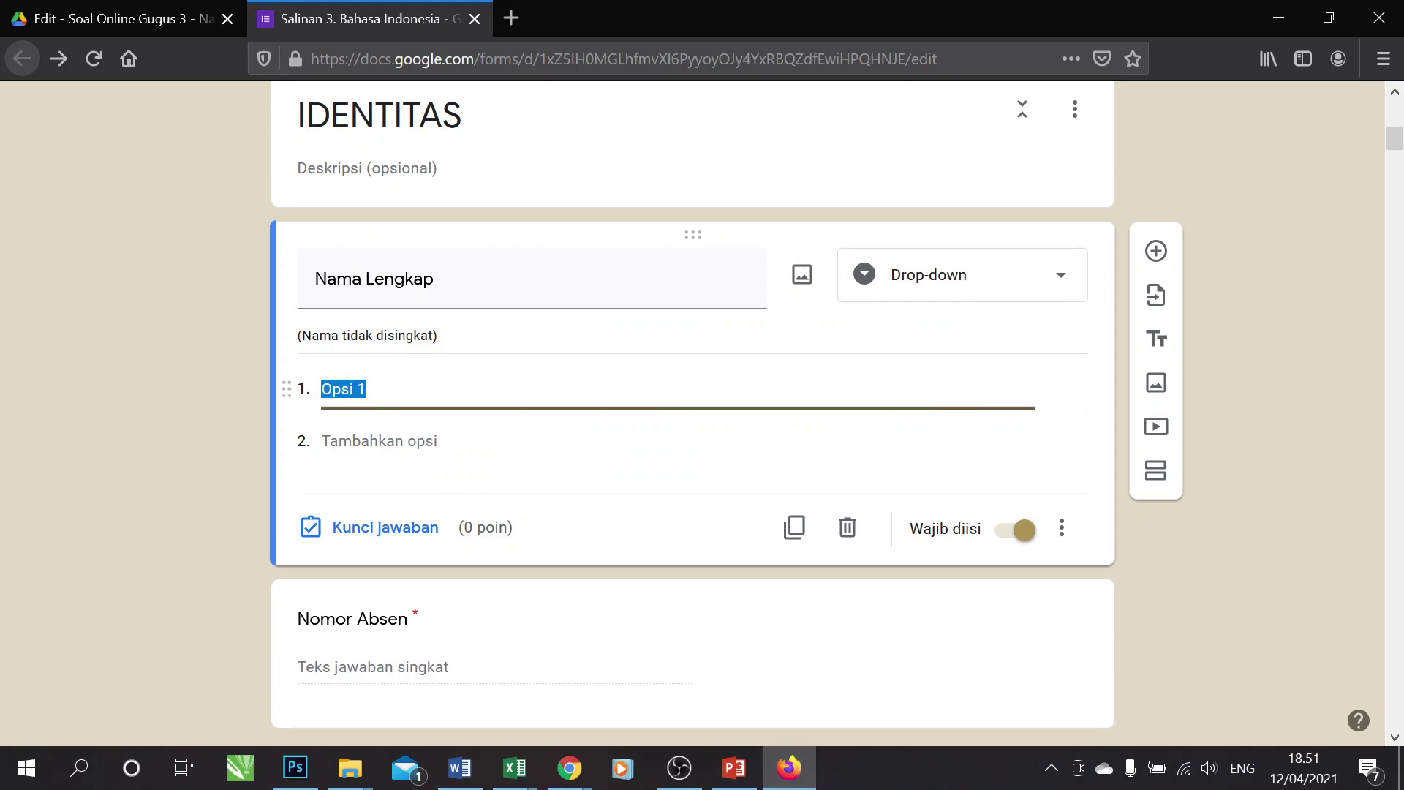
right_click(415, 389)
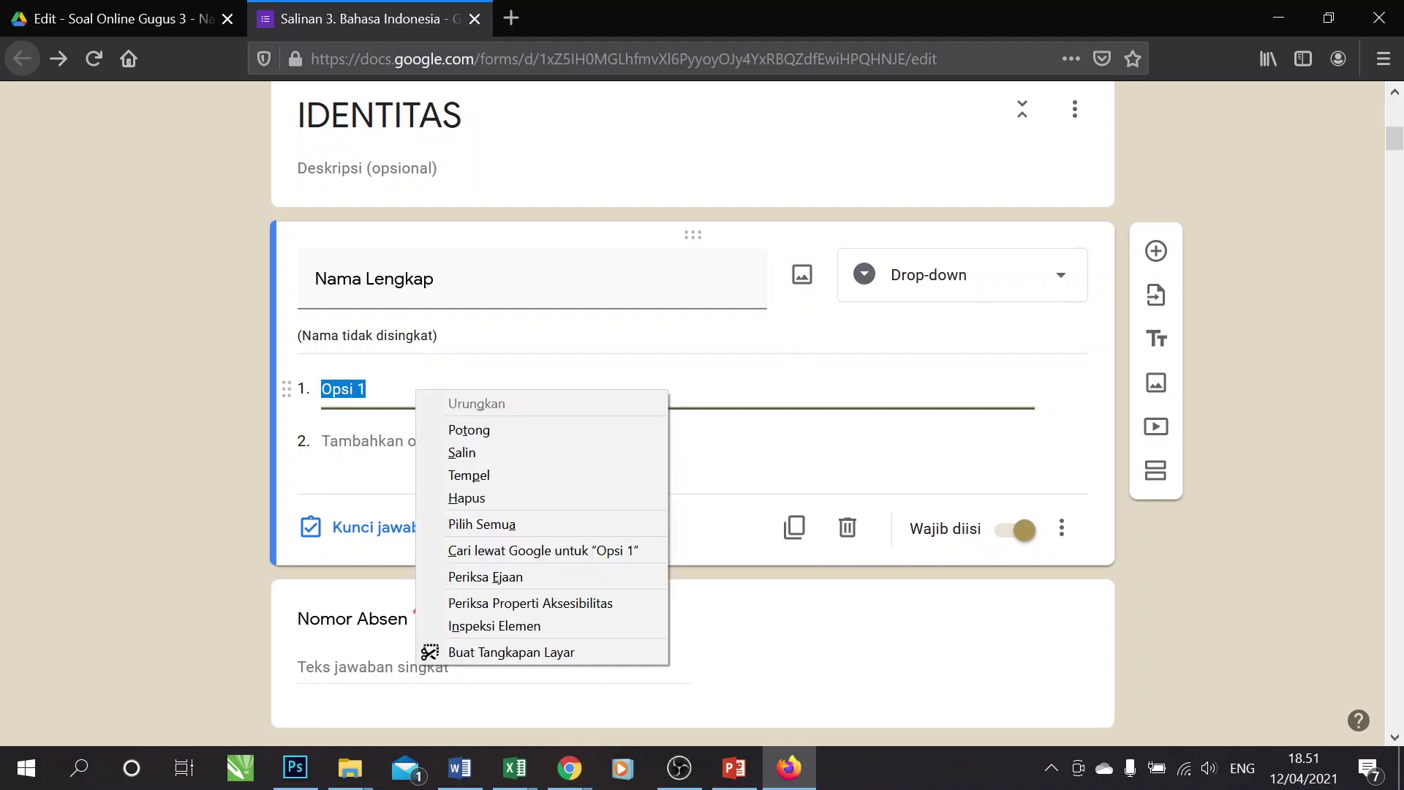
click(510, 476)
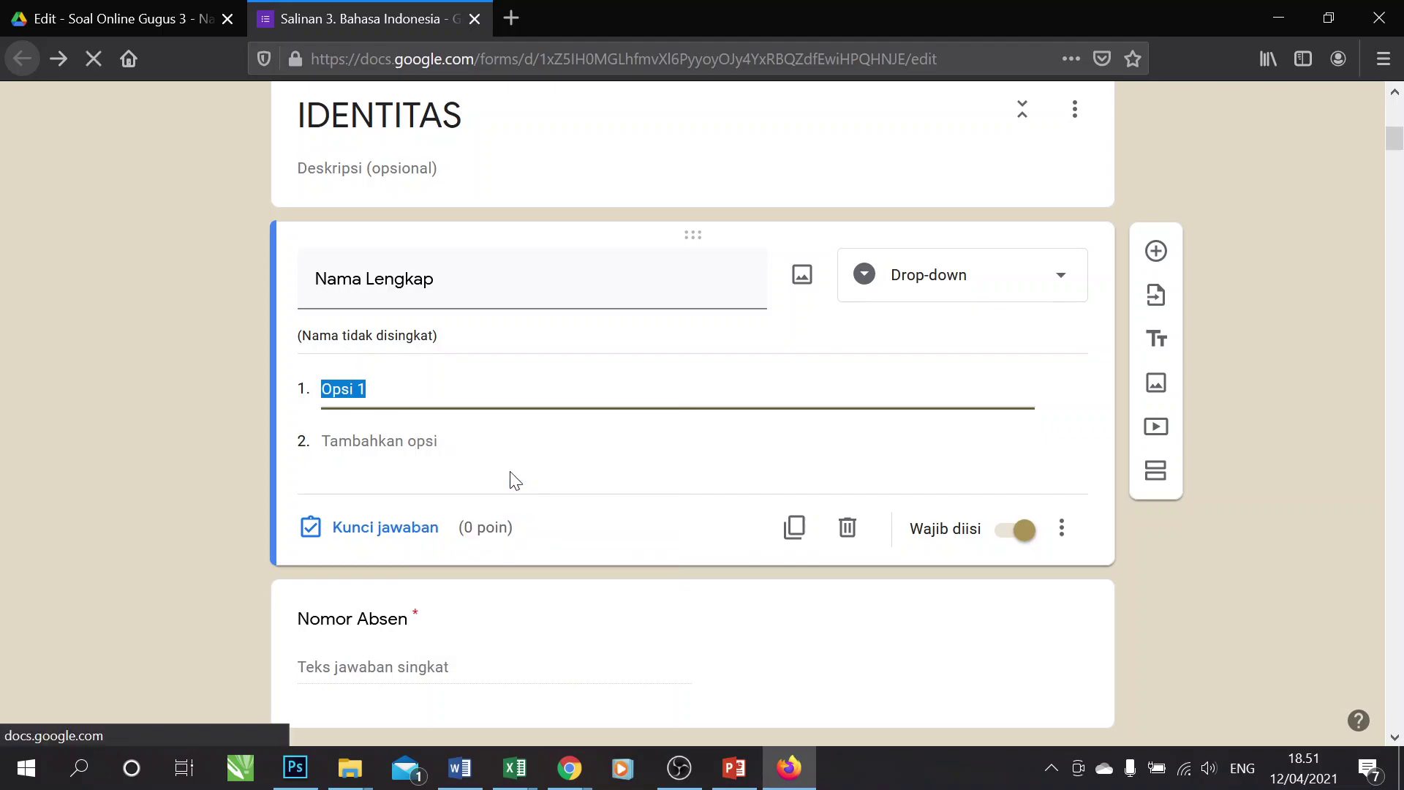
- Check the pasted student names in the Nama Lengkap drop-down options from the first to the last entry
scroll(512, 479, up, 10)
scroll(516, 481, up, 10)
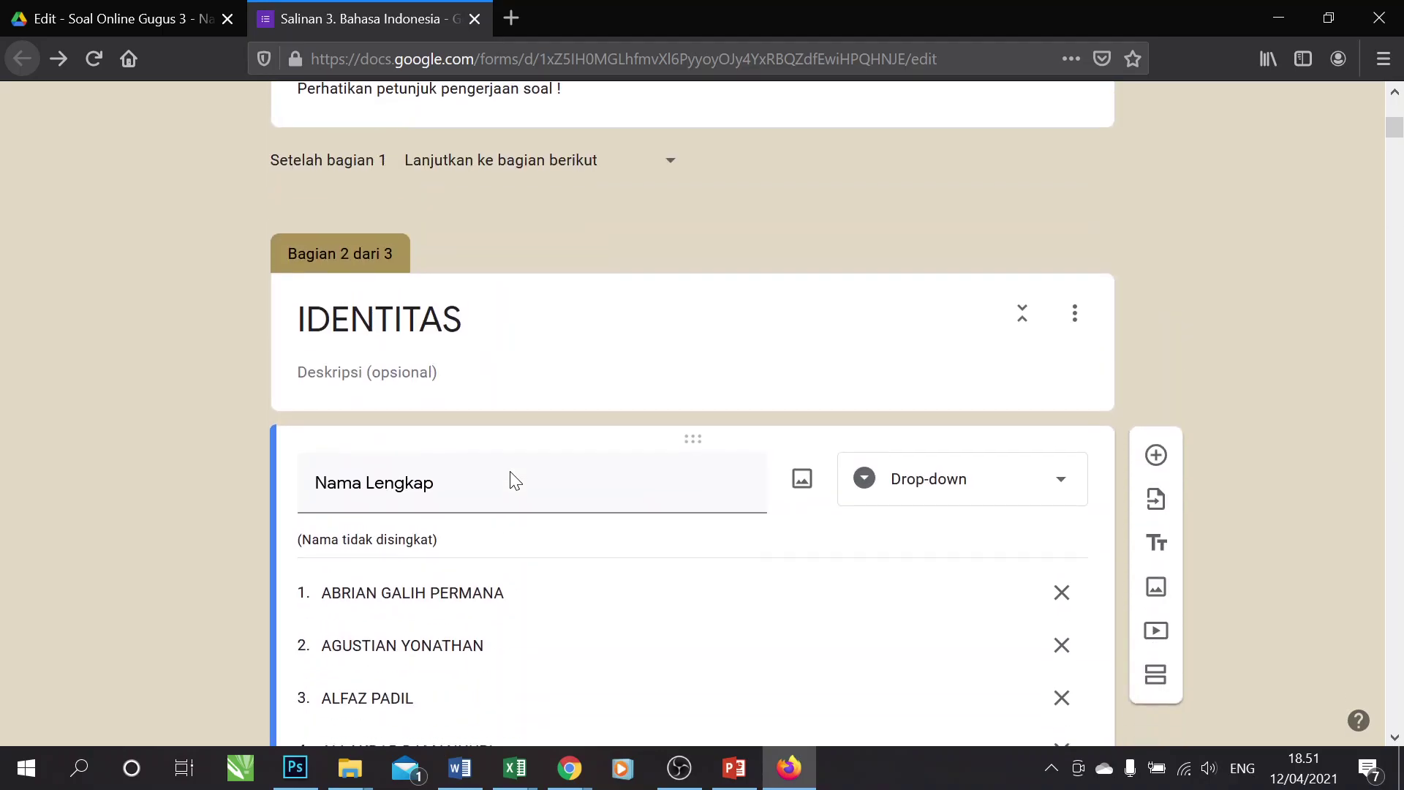
scroll(508, 480, down, 3)
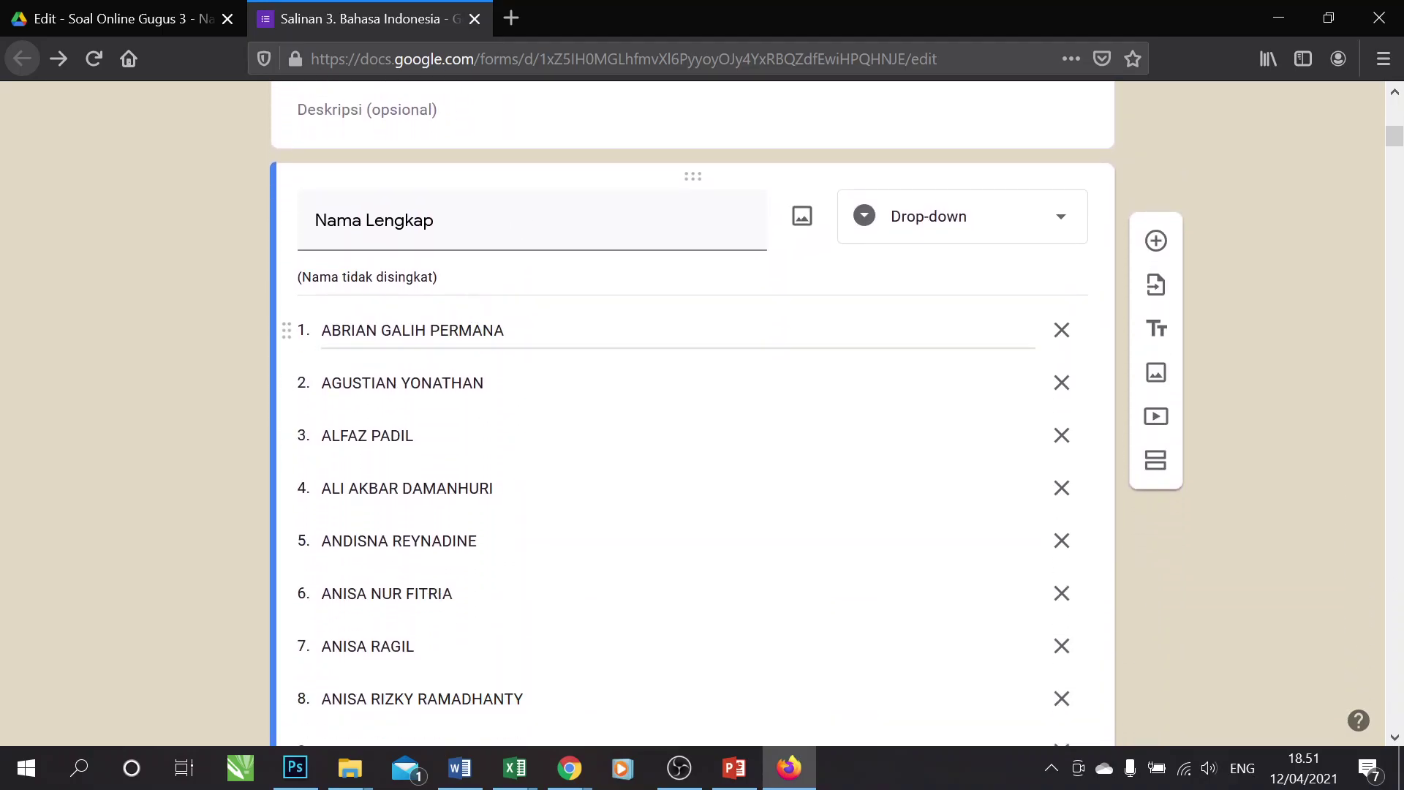
scroll(448, 357, down, 15)
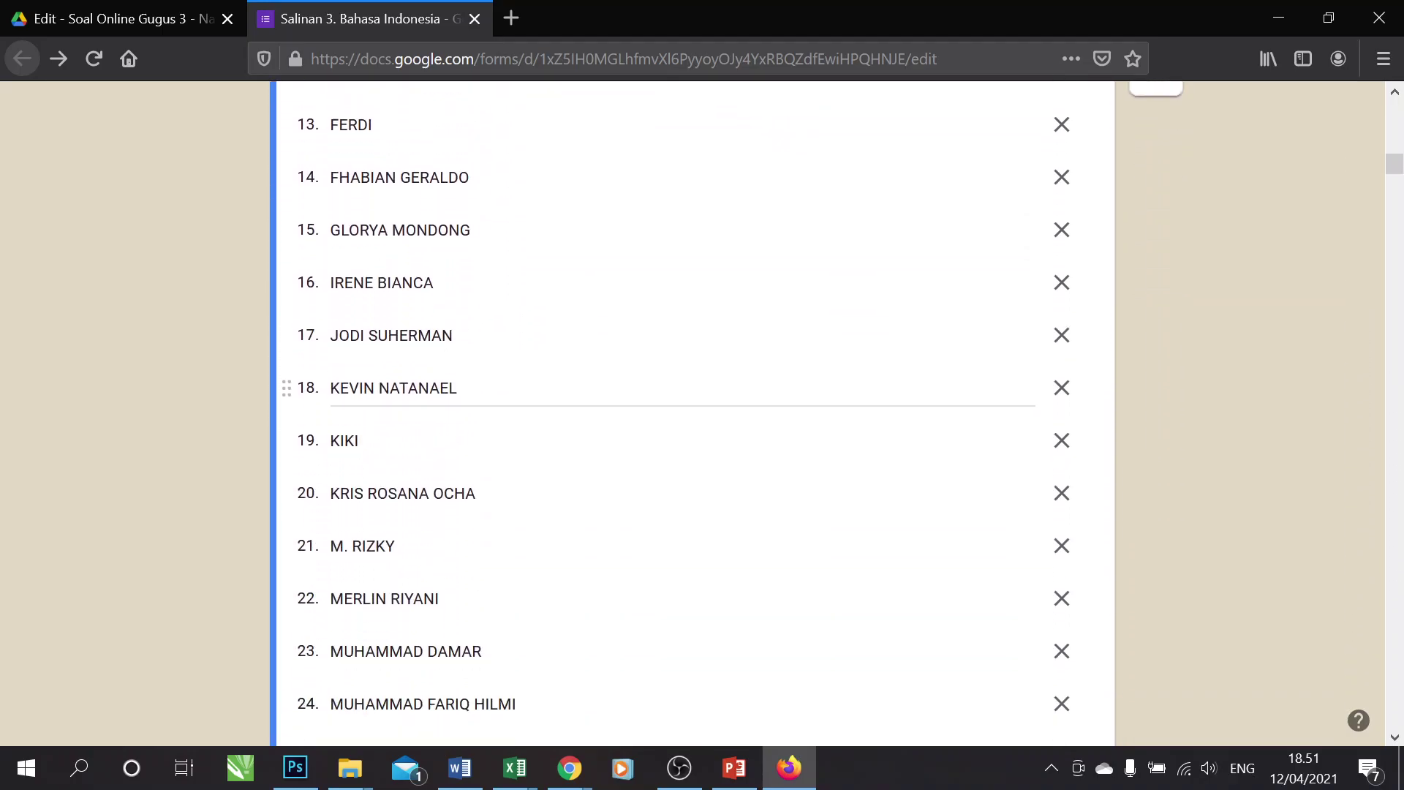
scroll(448, 389, down, 9)
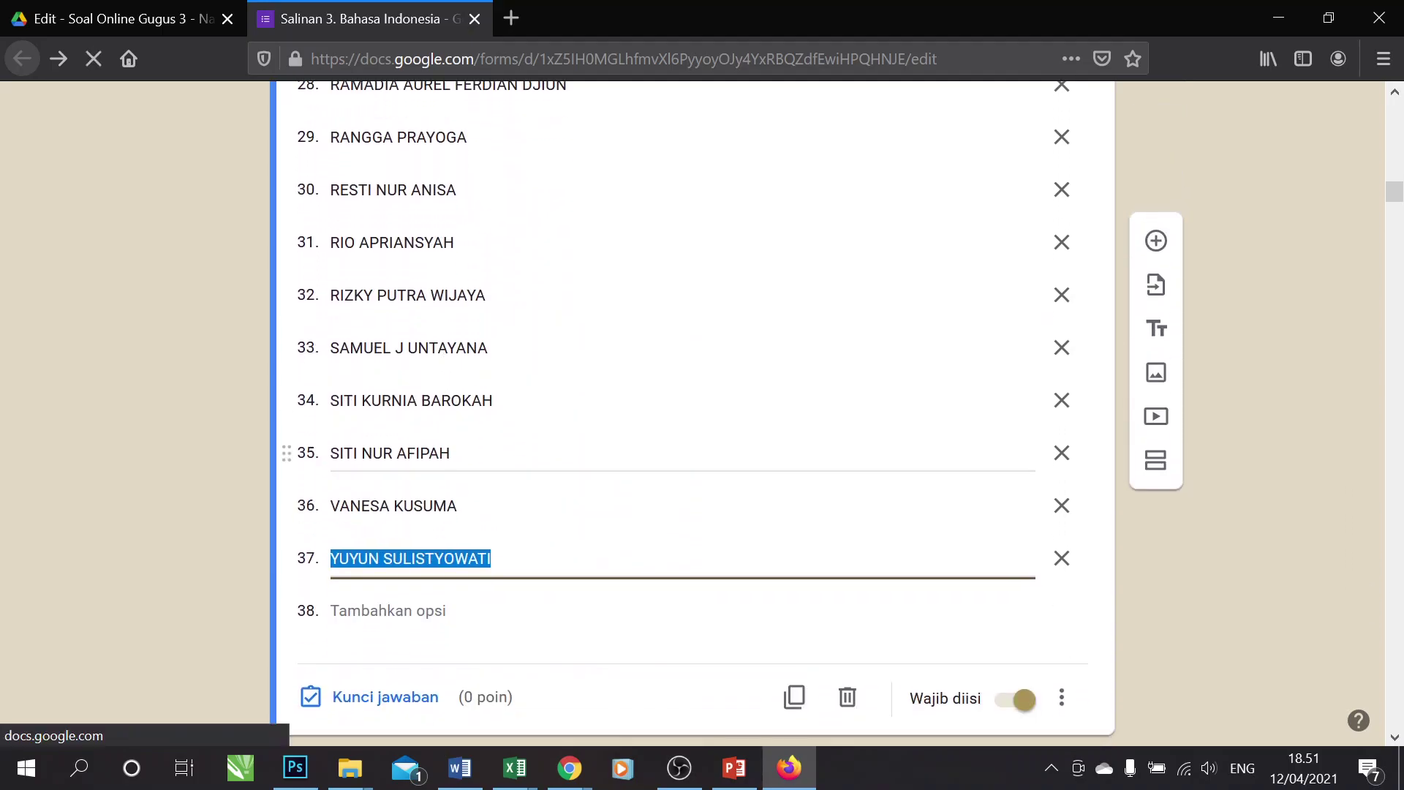
scroll(448, 389, up, 5)
scroll(402, 458, up, 18)
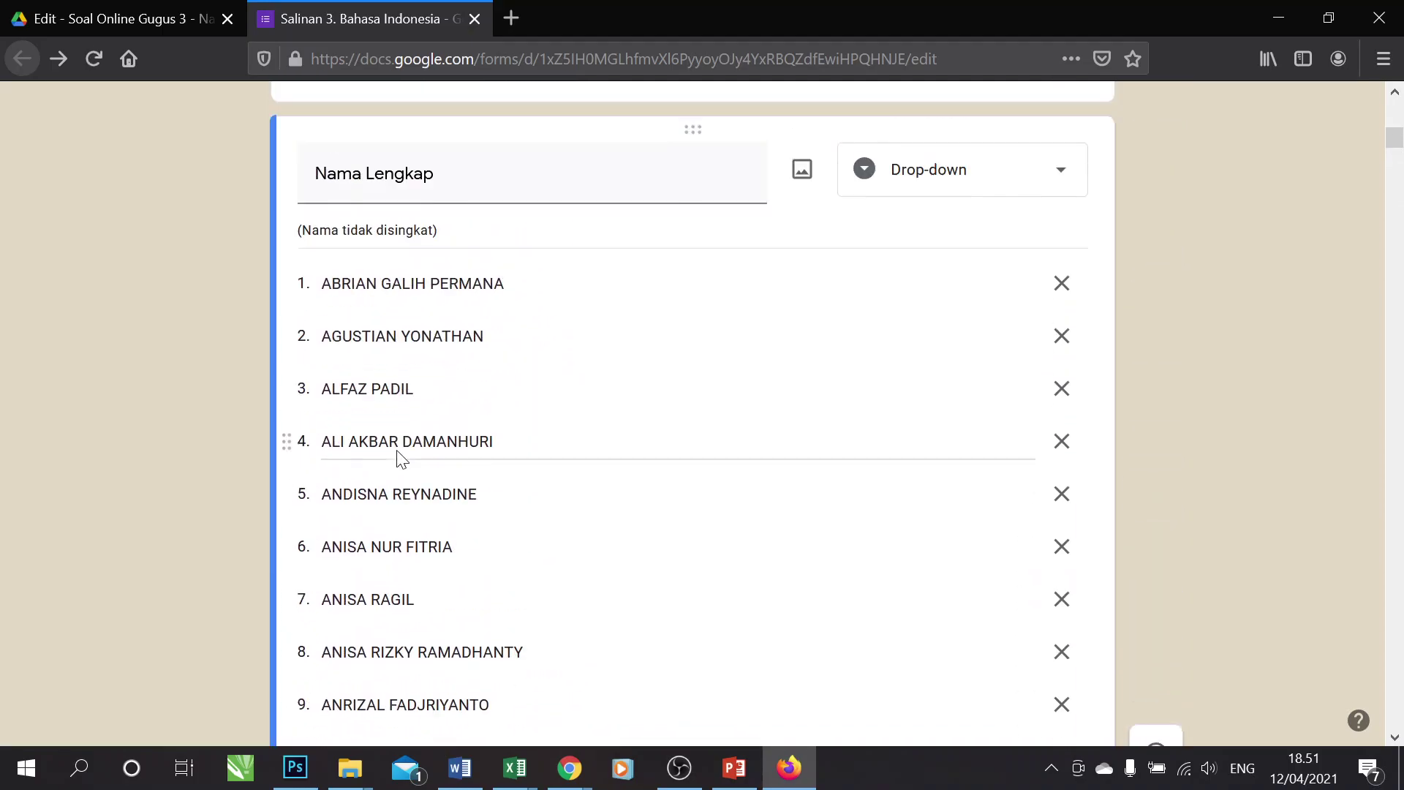
scroll(401, 457, up, 1)
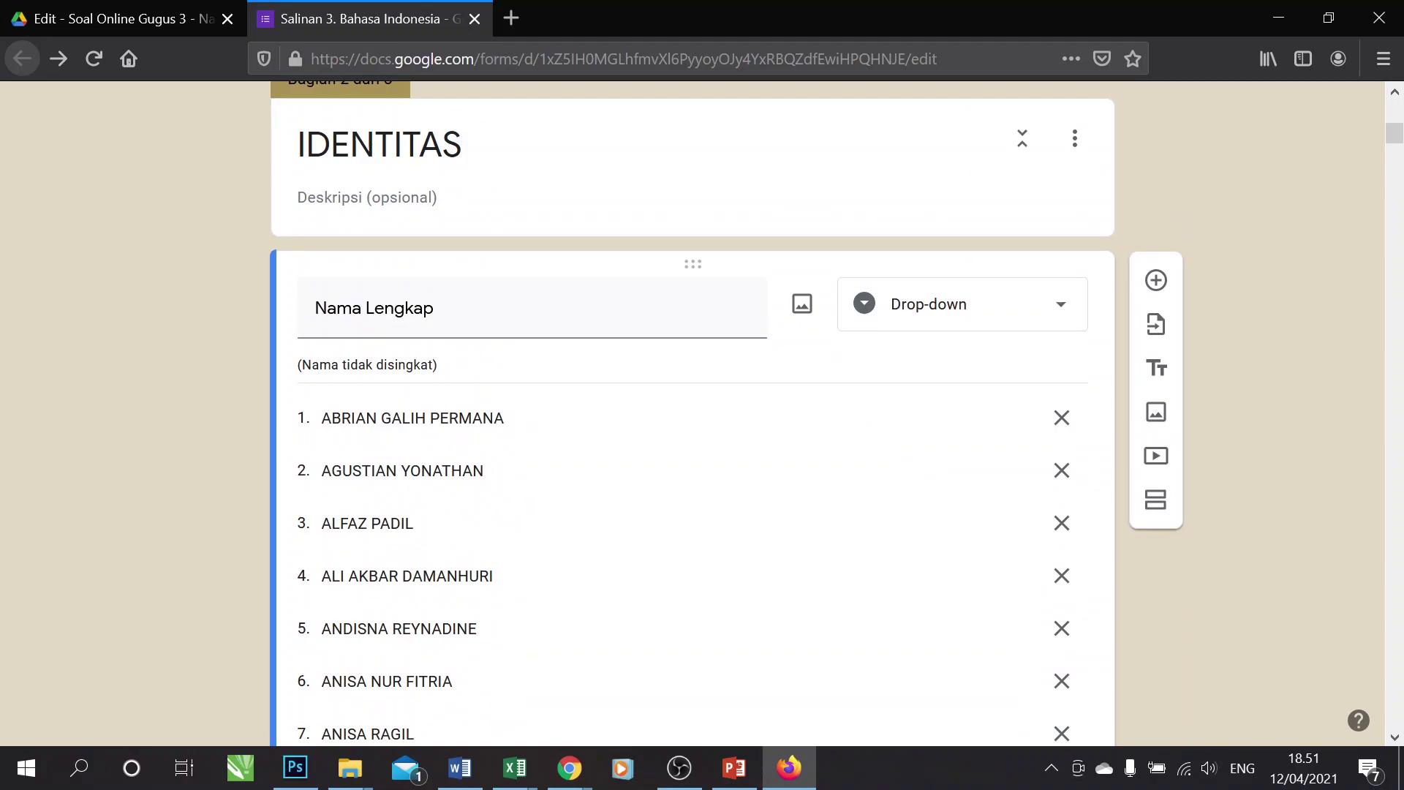
- Replace the description of the Nama Lengkap question with "(Silahkan pilih sesuai nama kalian)"
drag(457, 365, 294, 366)
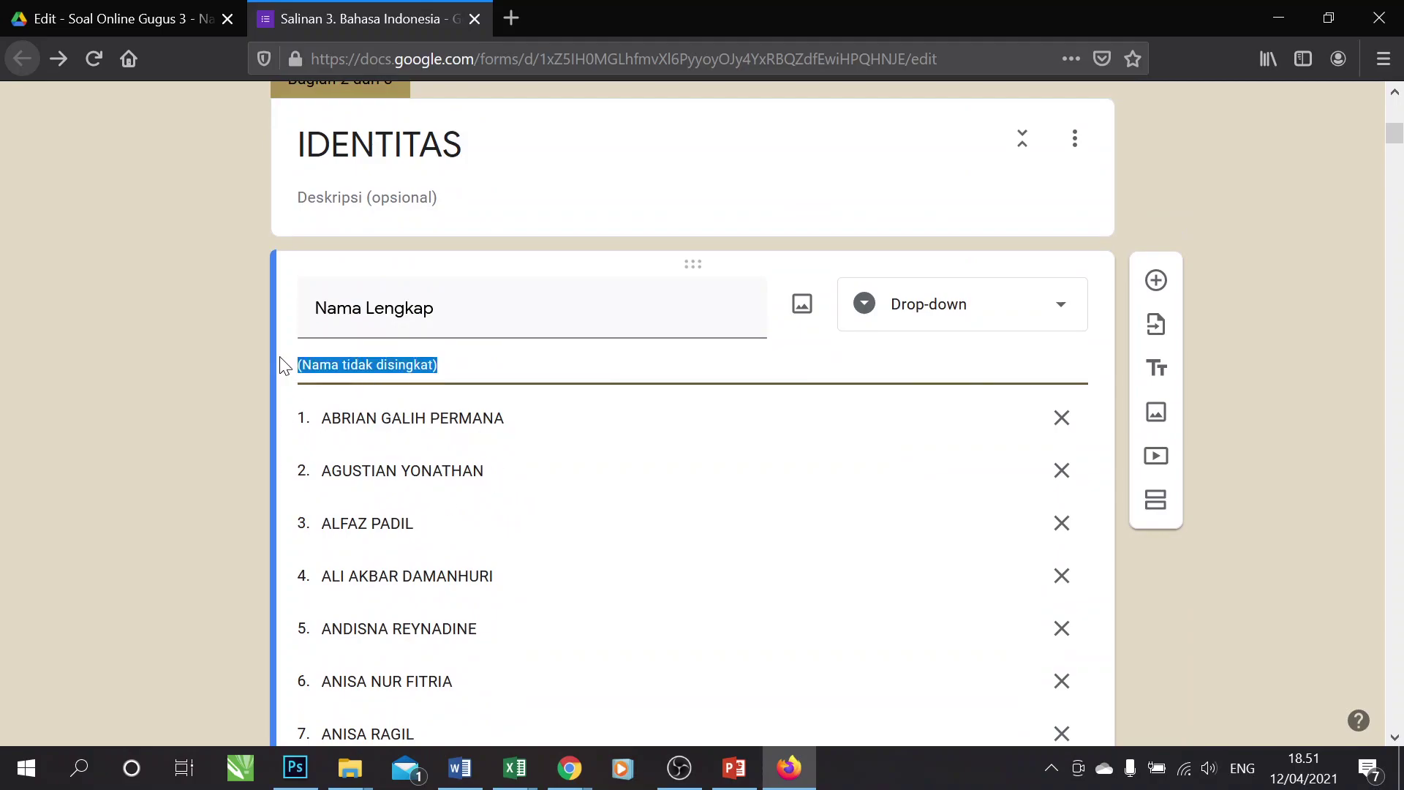
click(455, 365)
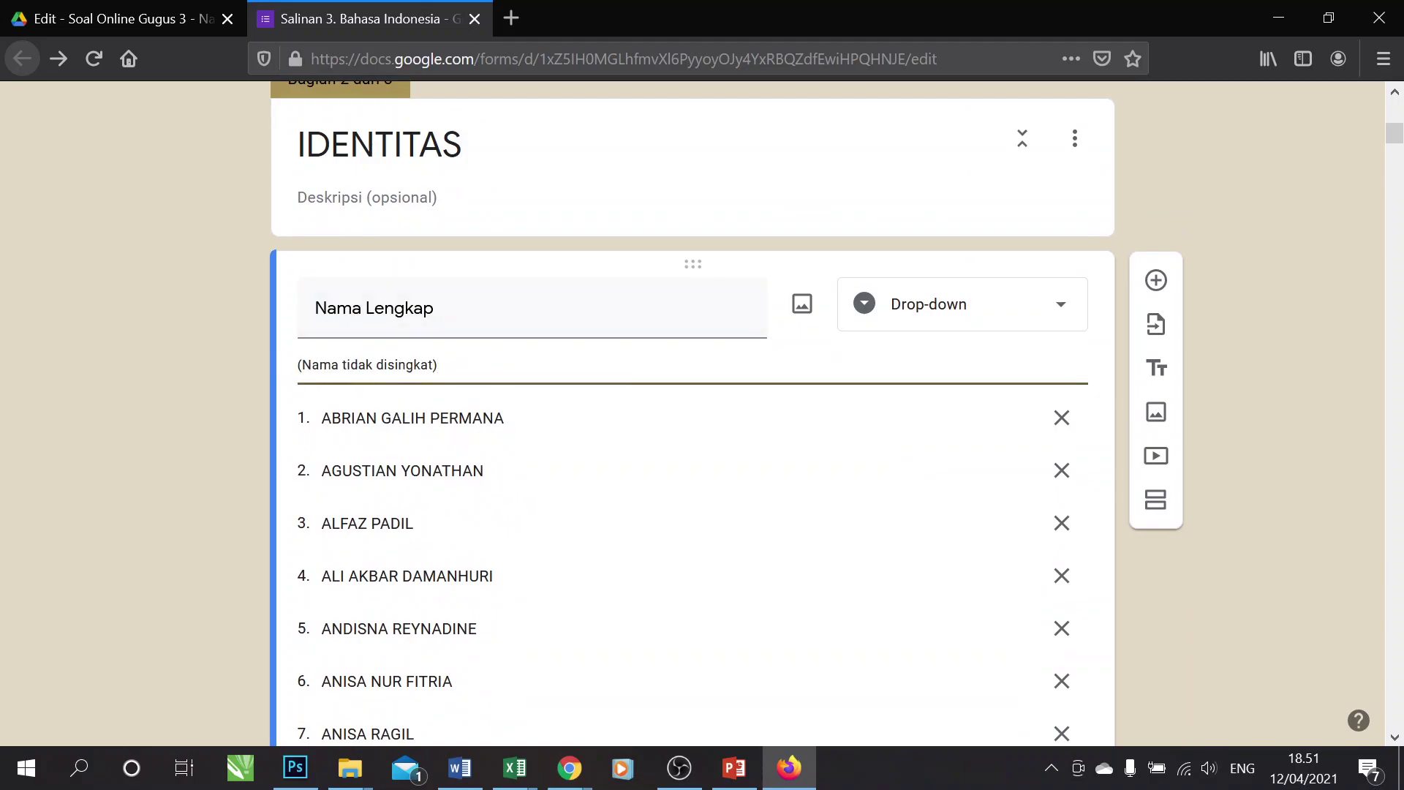
key(shift+Left)
drag(439, 365, 288, 380)
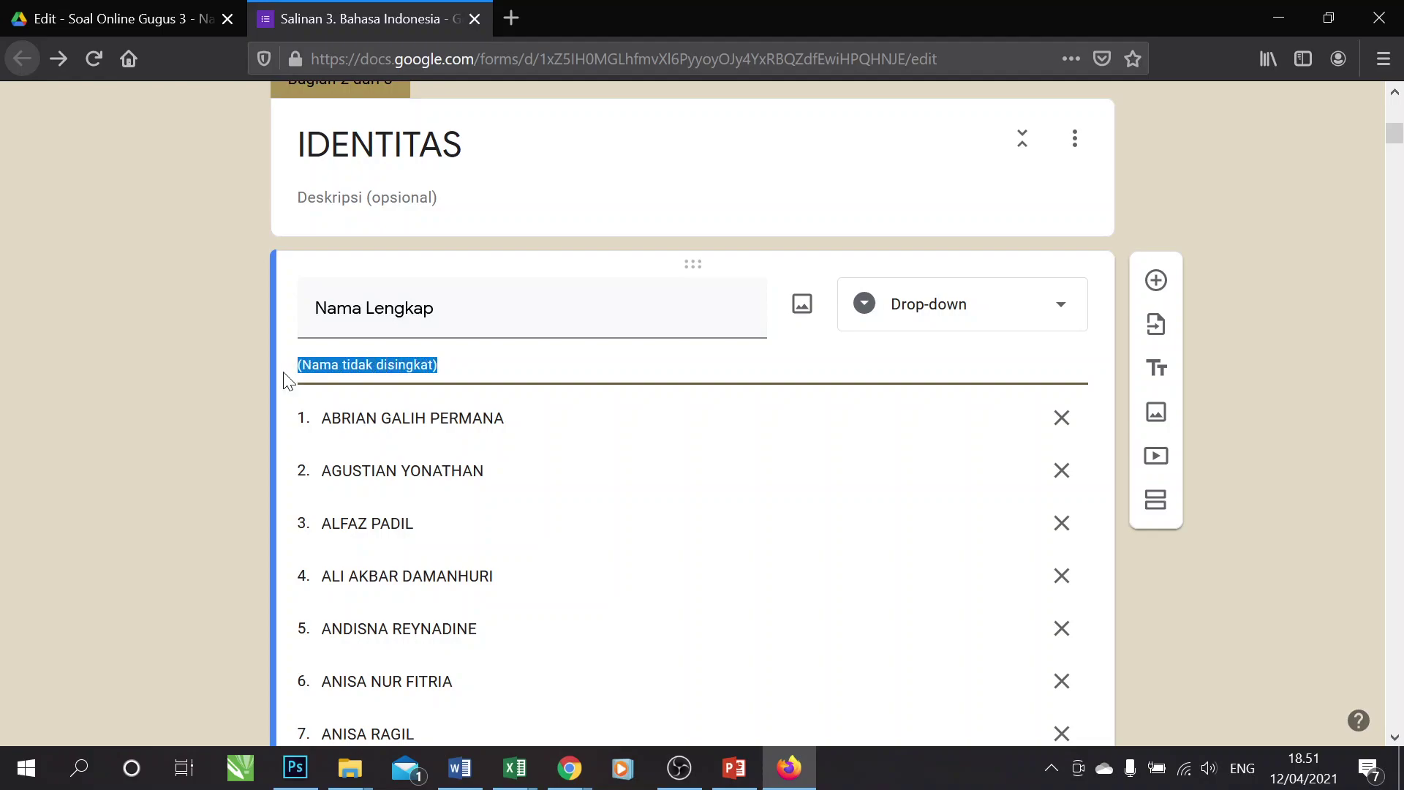
text(Silahk)
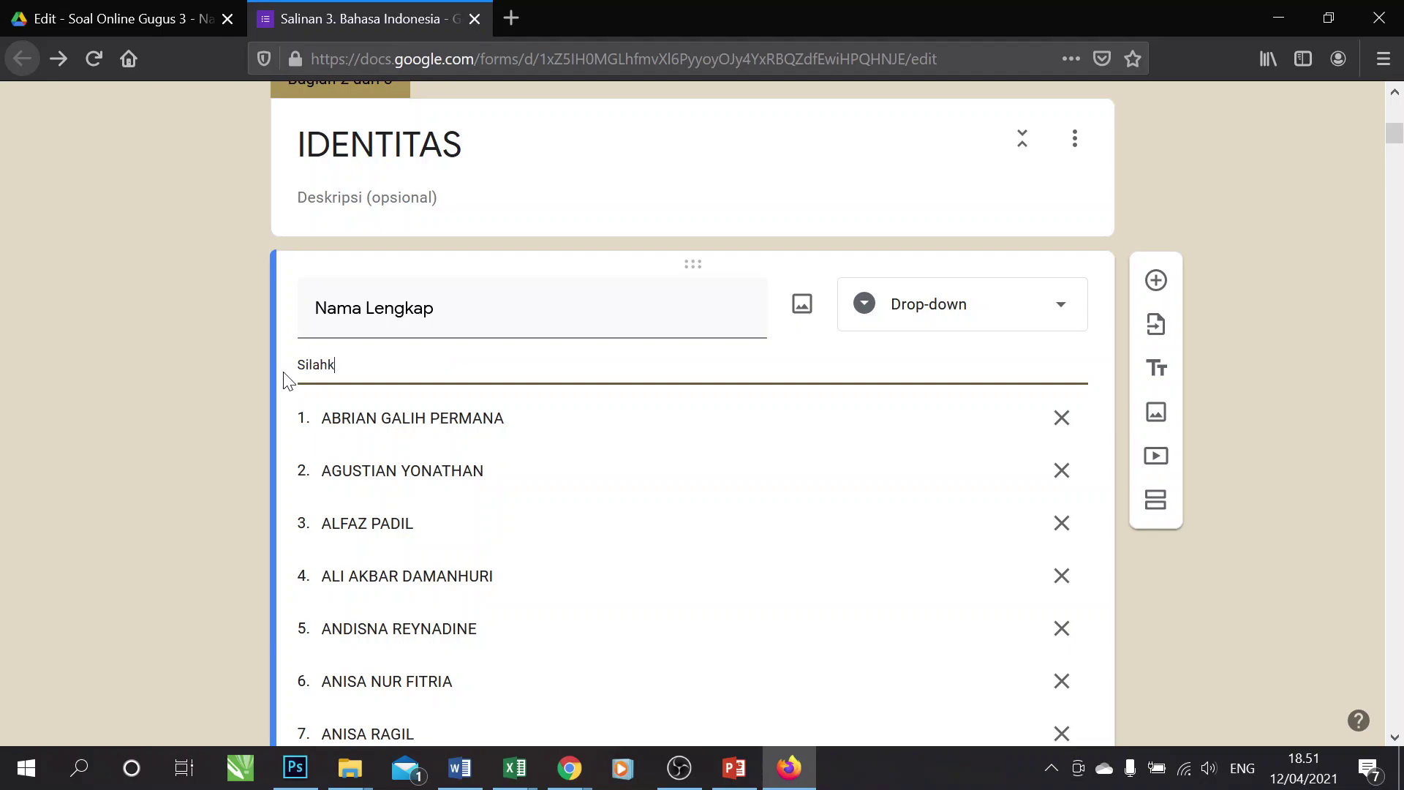
text(an pilih sesuai nama kalia)
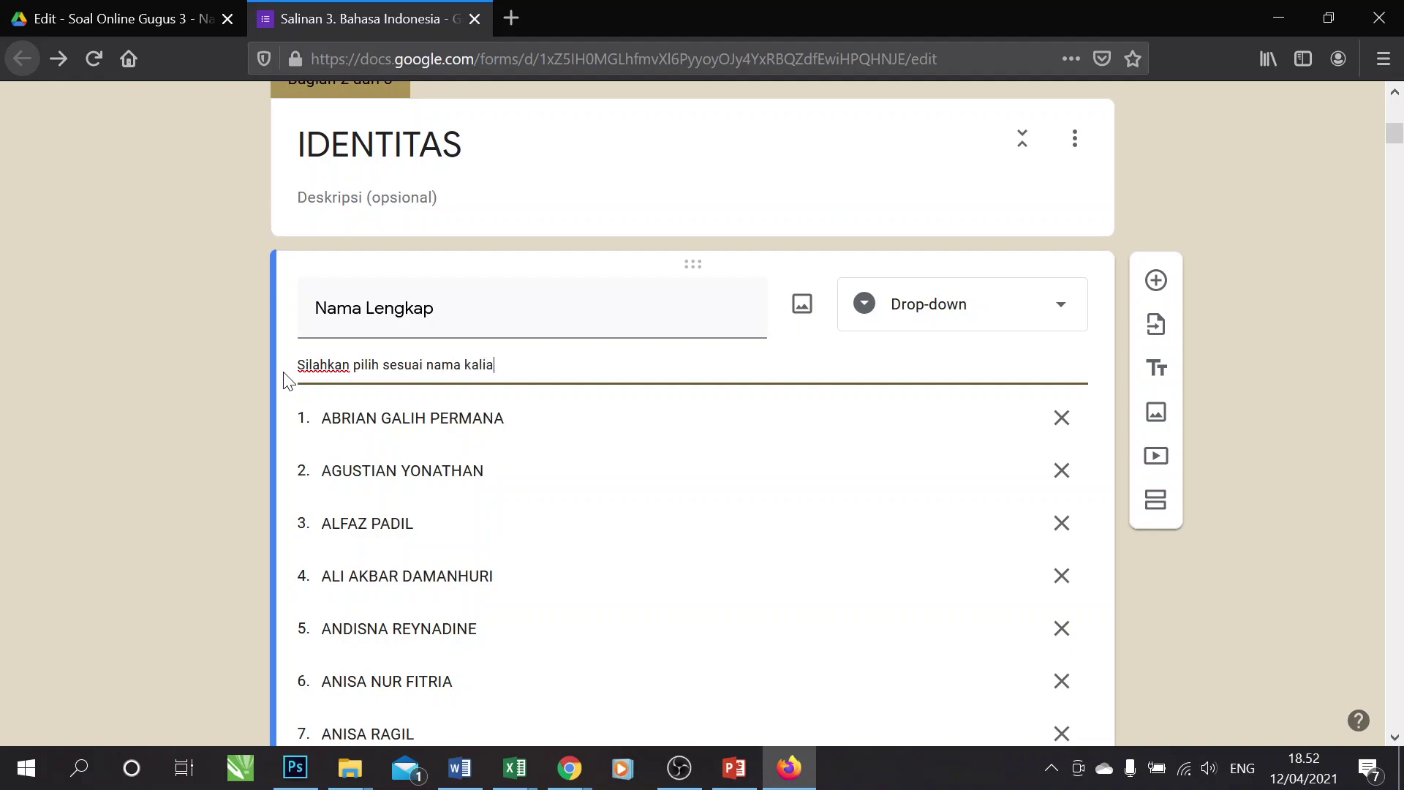
text(n))
text(()
click(190, 376)
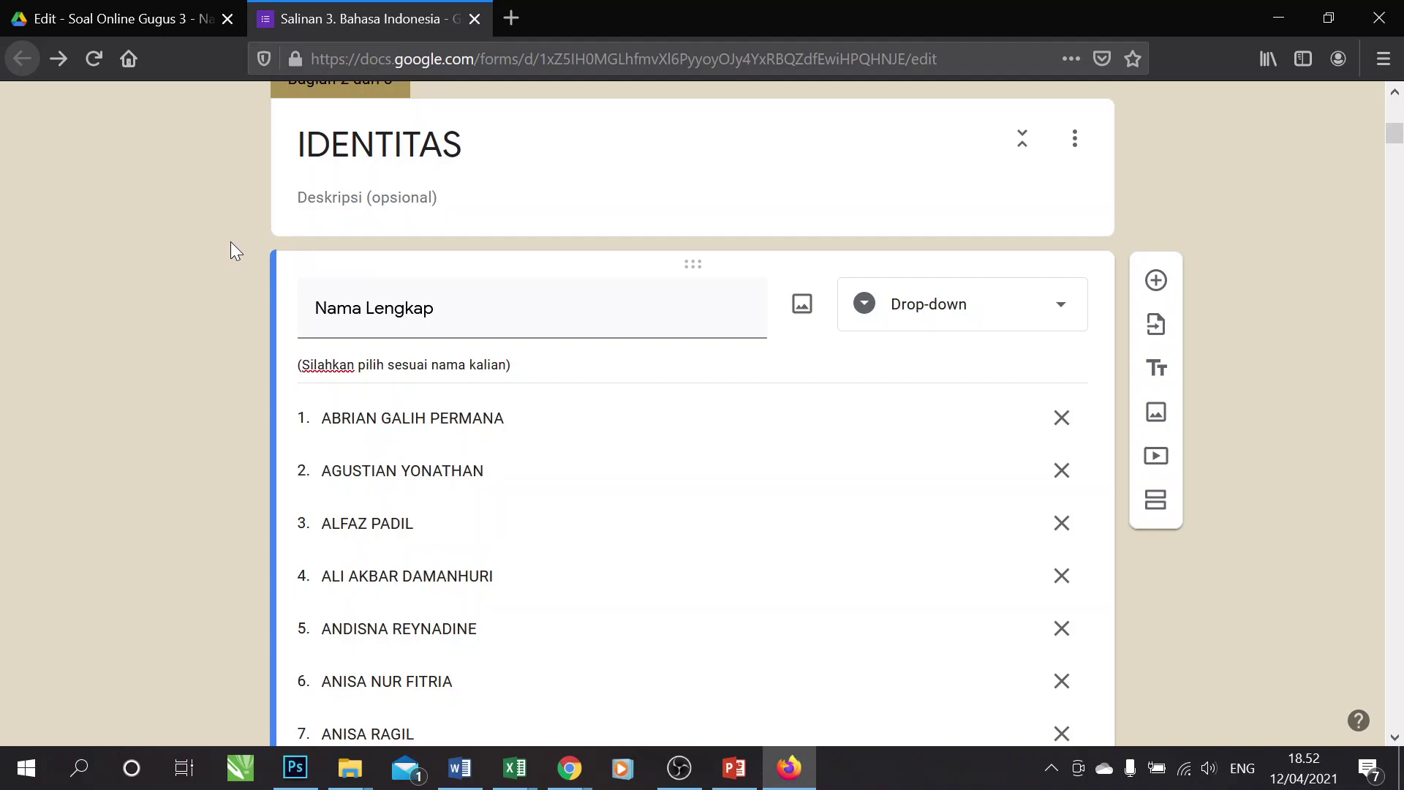
- Change the answer type of the Nomor Absen question to Drop-down
scroll(232, 252, down, 18)
scroll(235, 274, down, 9)
click(428, 374)
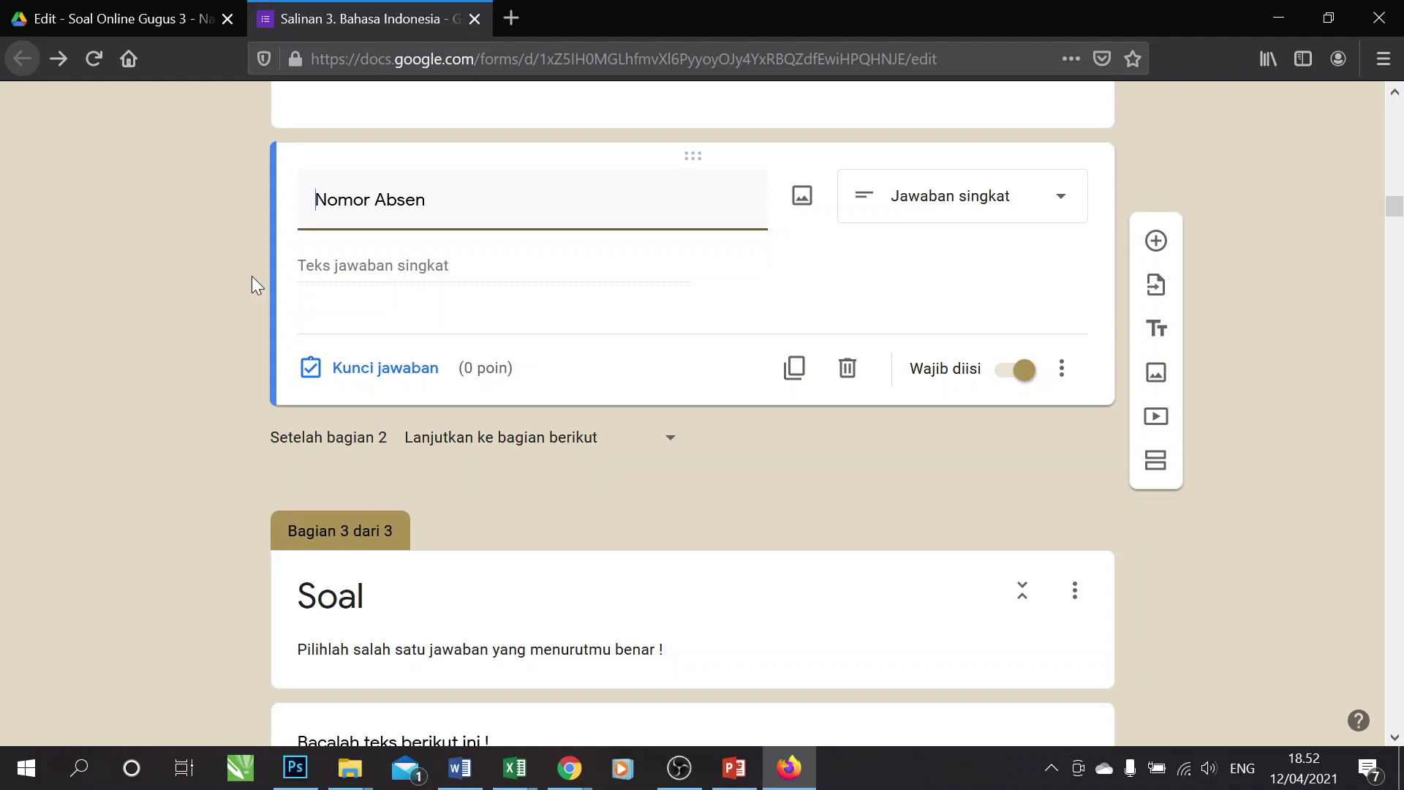
click(870, 191)
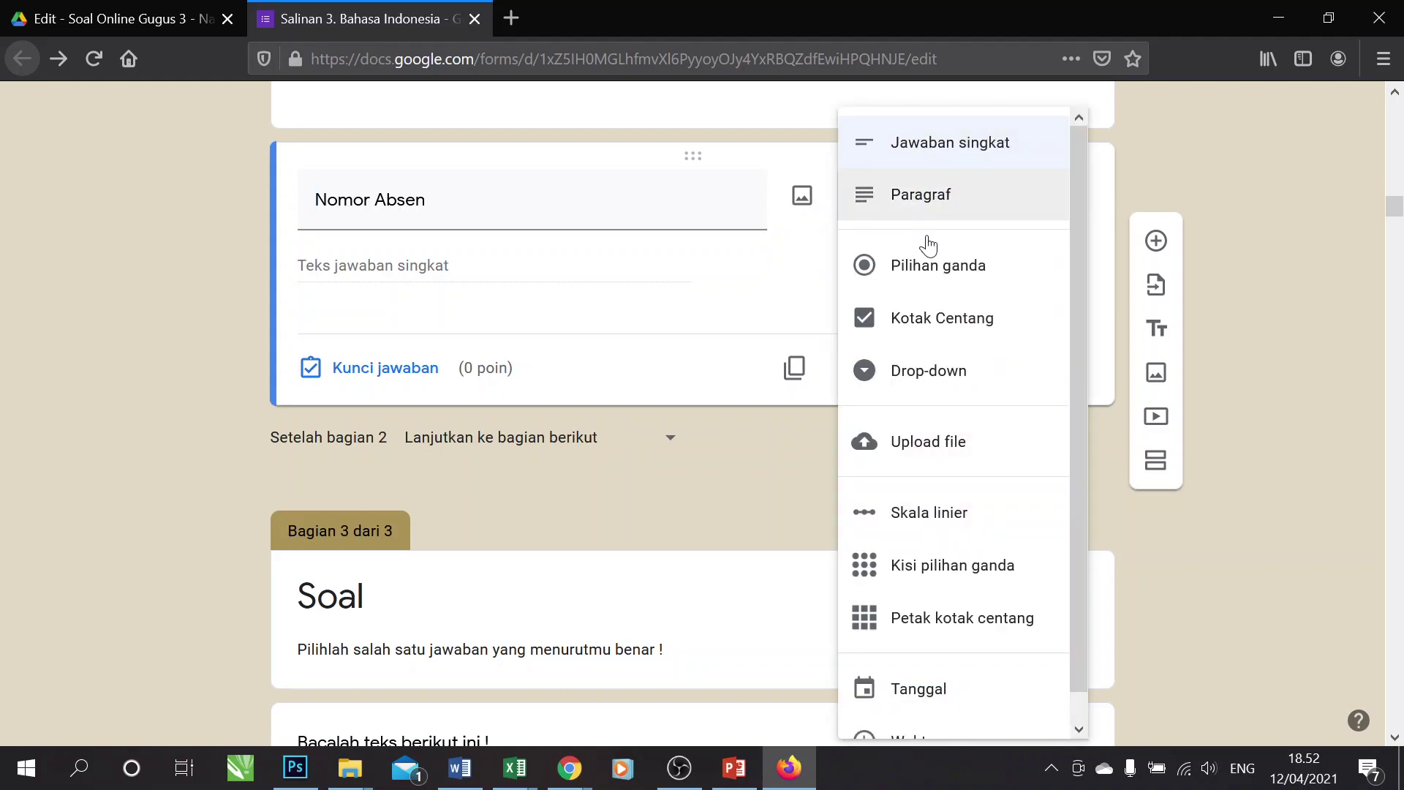
click(958, 376)
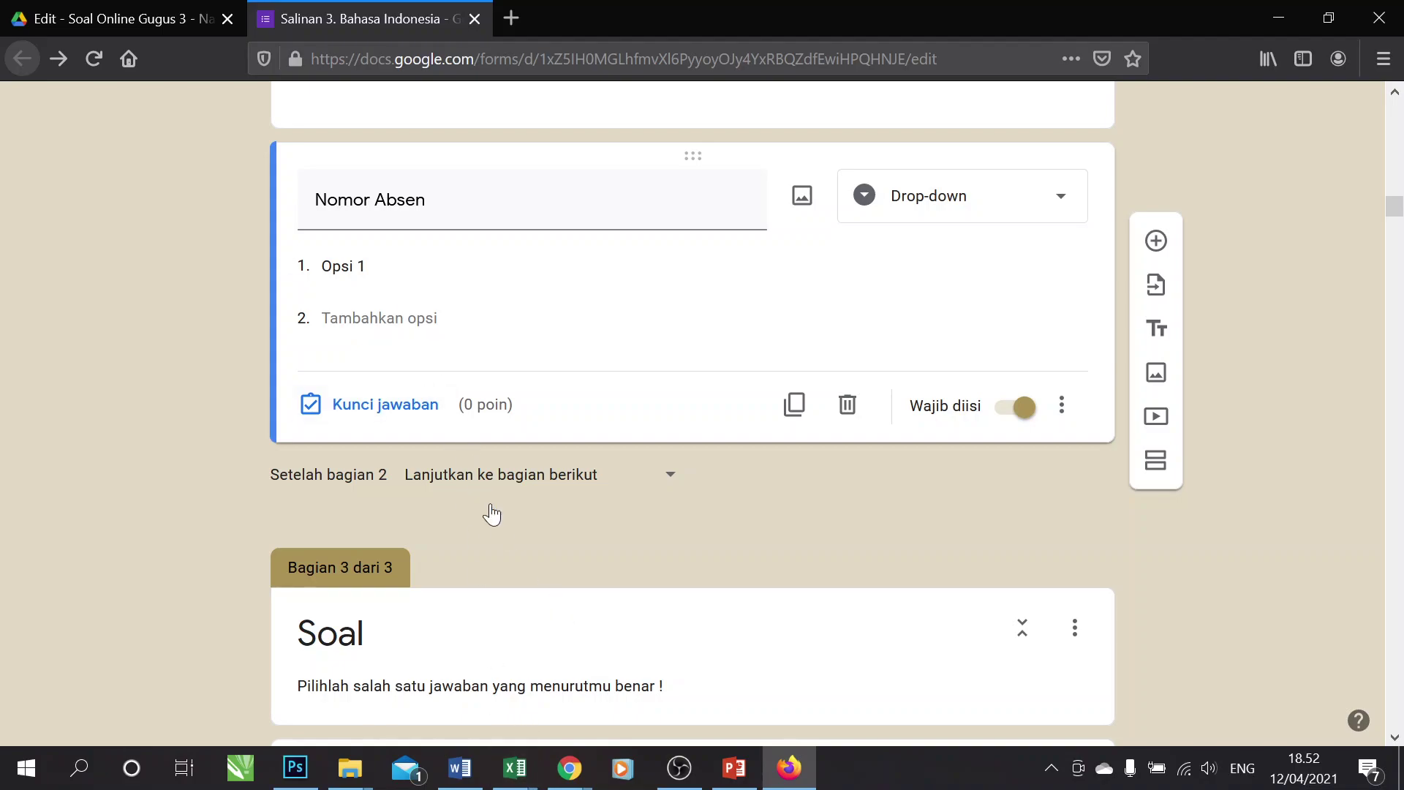
- Switch to the Rekapitulasi Hasil US Teori Kelas VI workbook in Excel and copy the numbers 1 to 37 from the No column
mouse_move(515, 768)
click(397, 676)
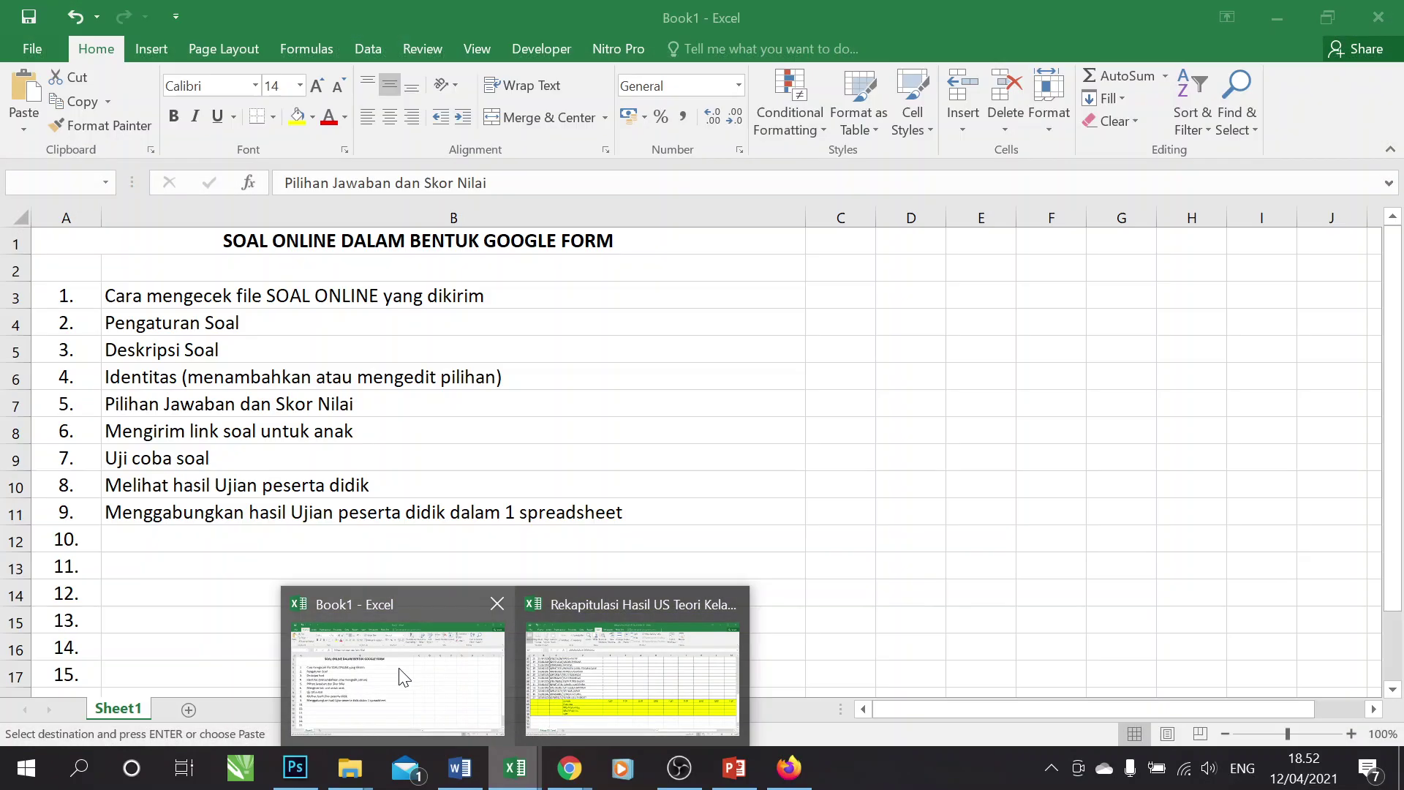
click(616, 688)
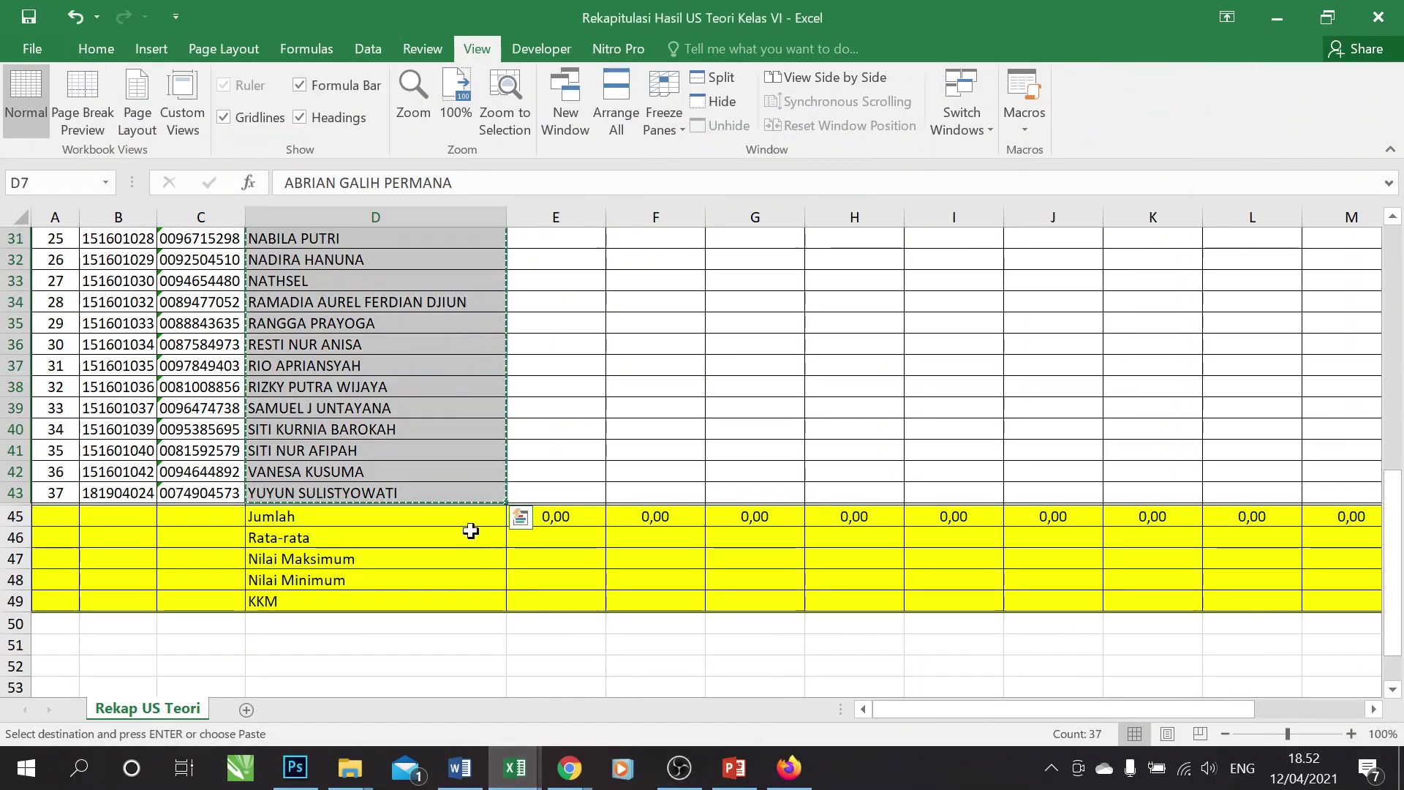
scroll(195, 583, up, 10)
click(55, 407)
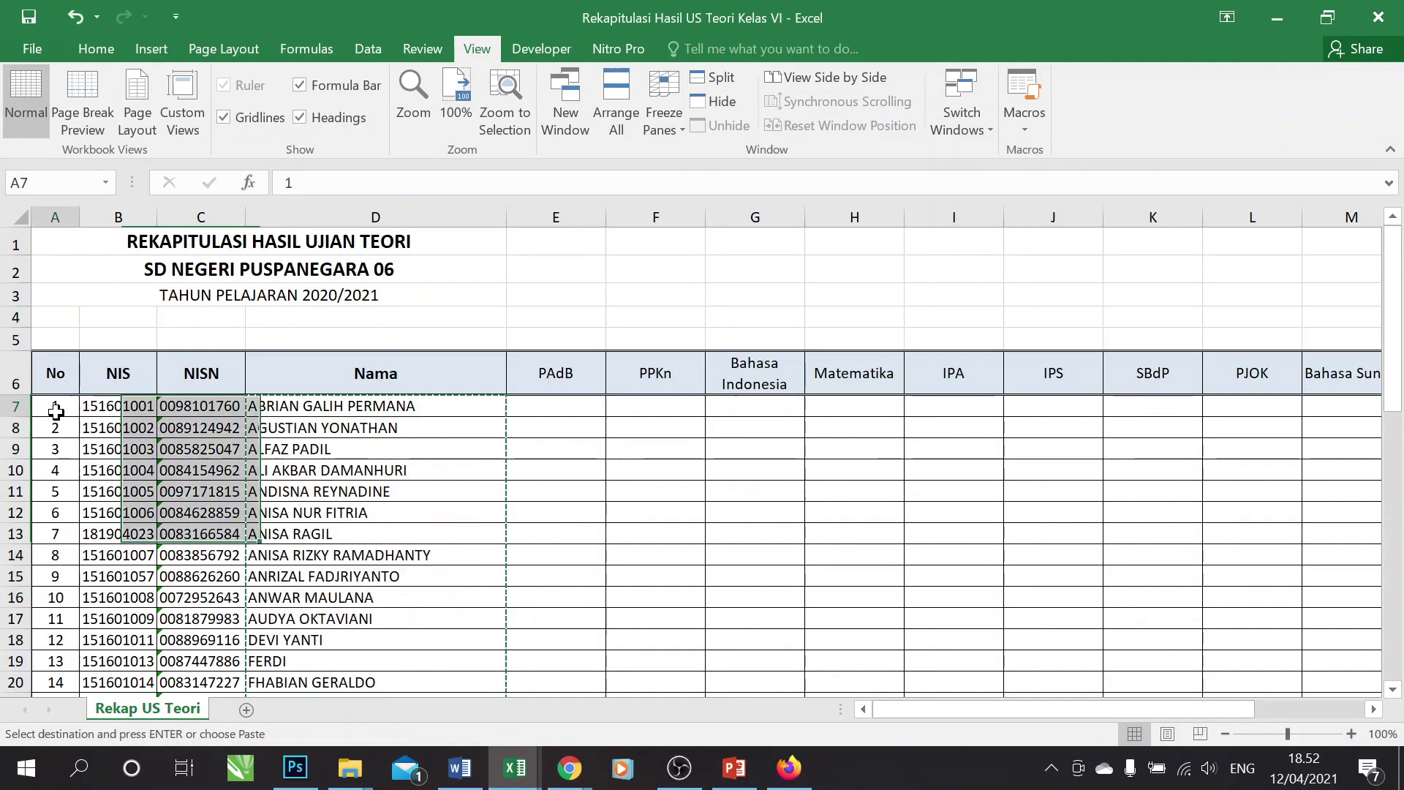
scroll(67, 423, down, 2)
scroll(66, 423, down, 7)
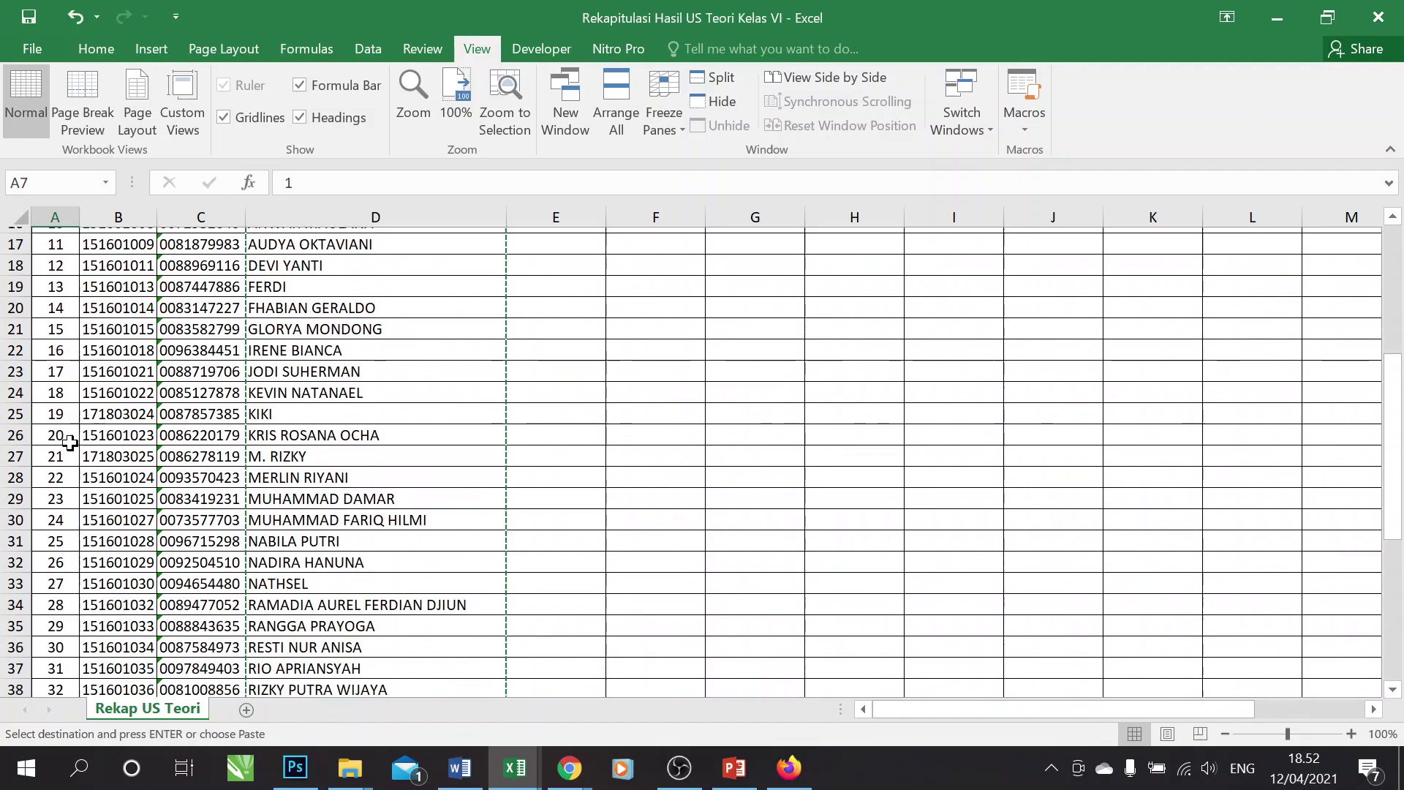
shift+click(68, 554)
key(ctrl+c)
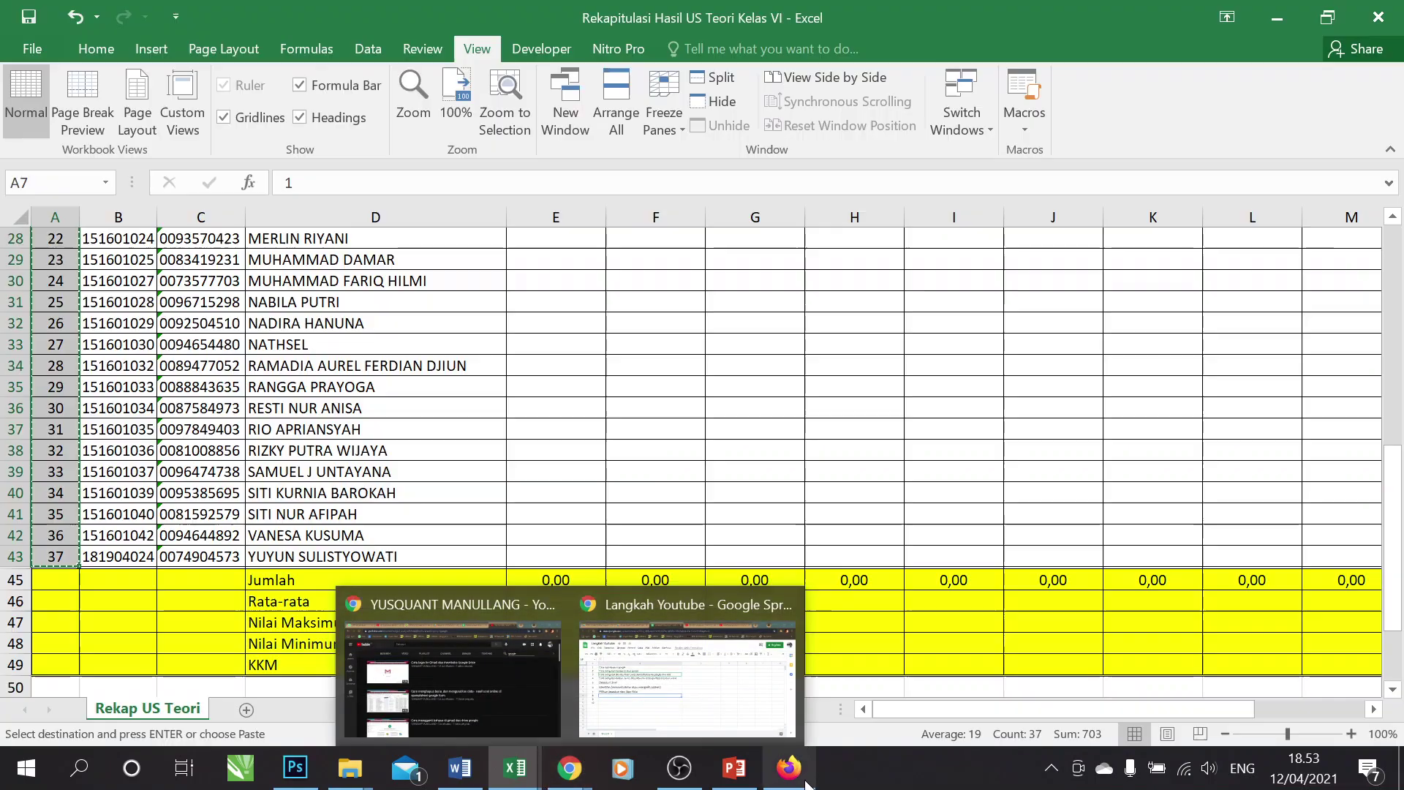
- Return to the form in Firefox and paste the copied numbers over the first option of the Nomor Absen question
click(789, 768)
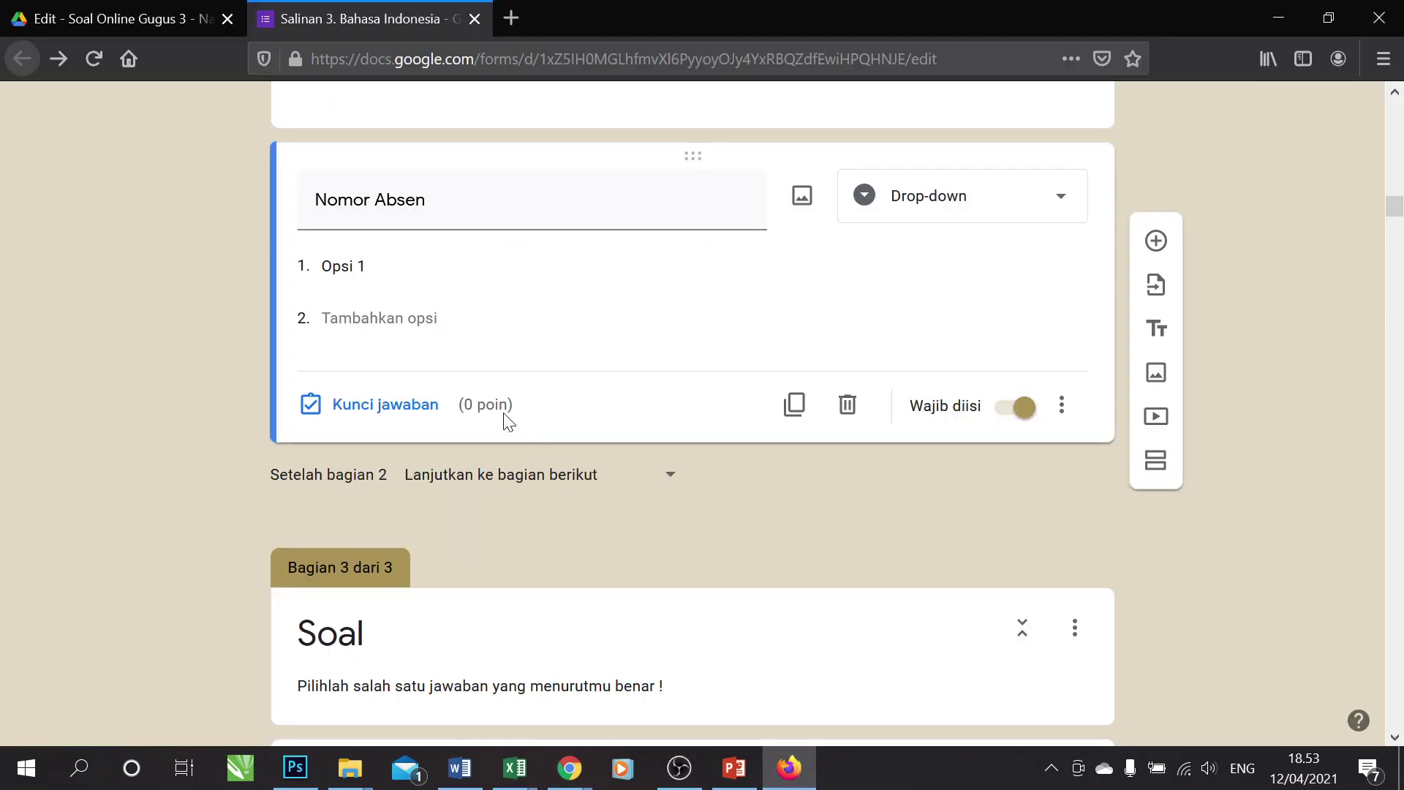
click(359, 266)
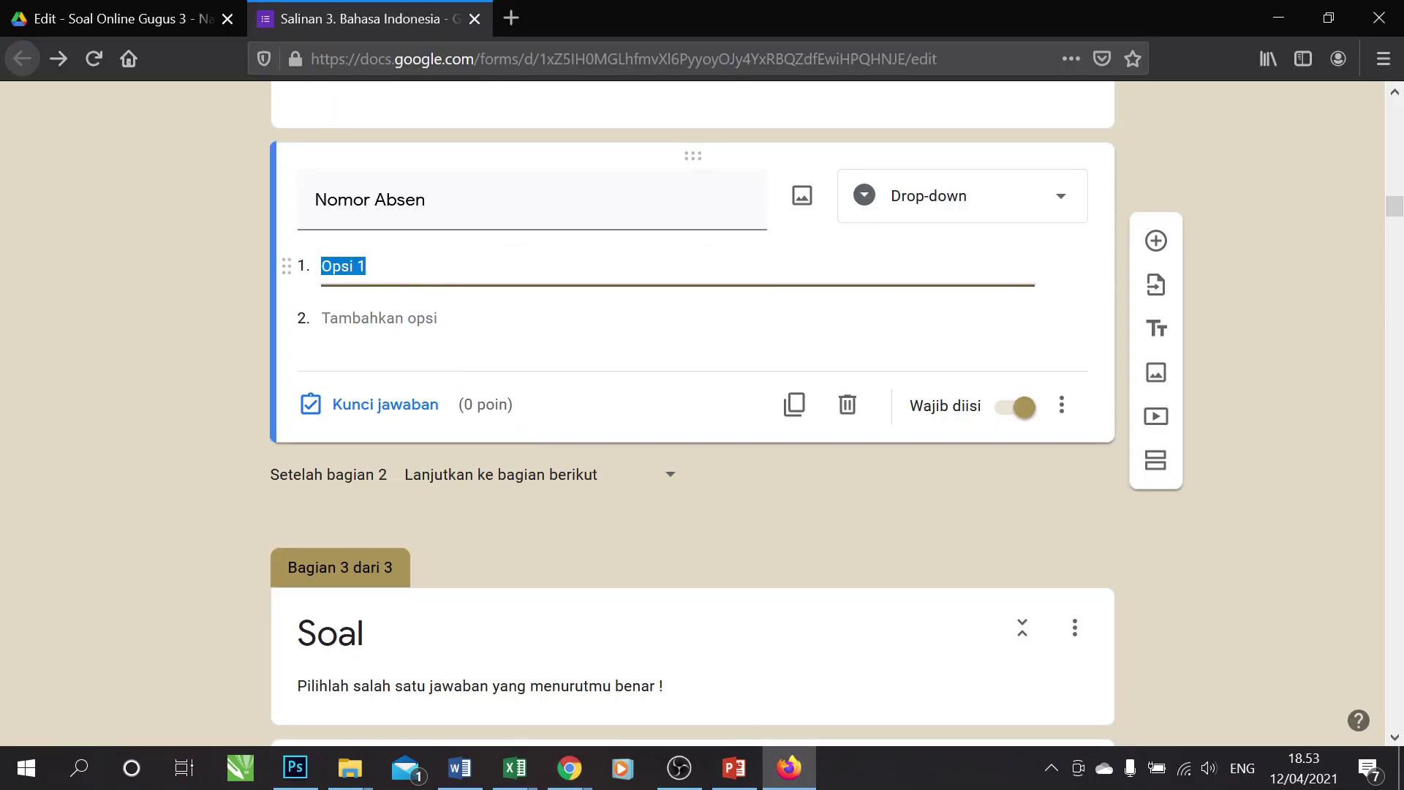
right_click(394, 276)
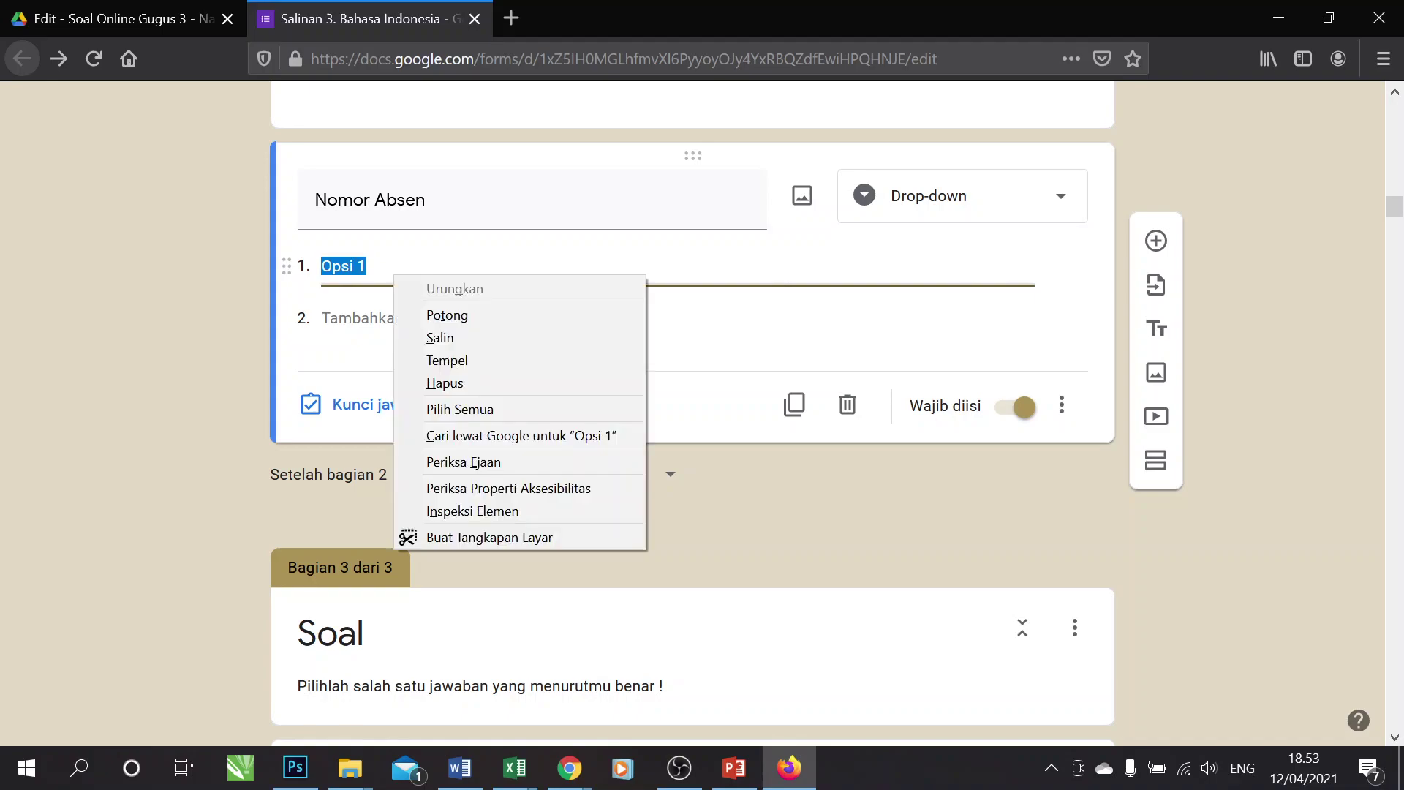
key(Escape)
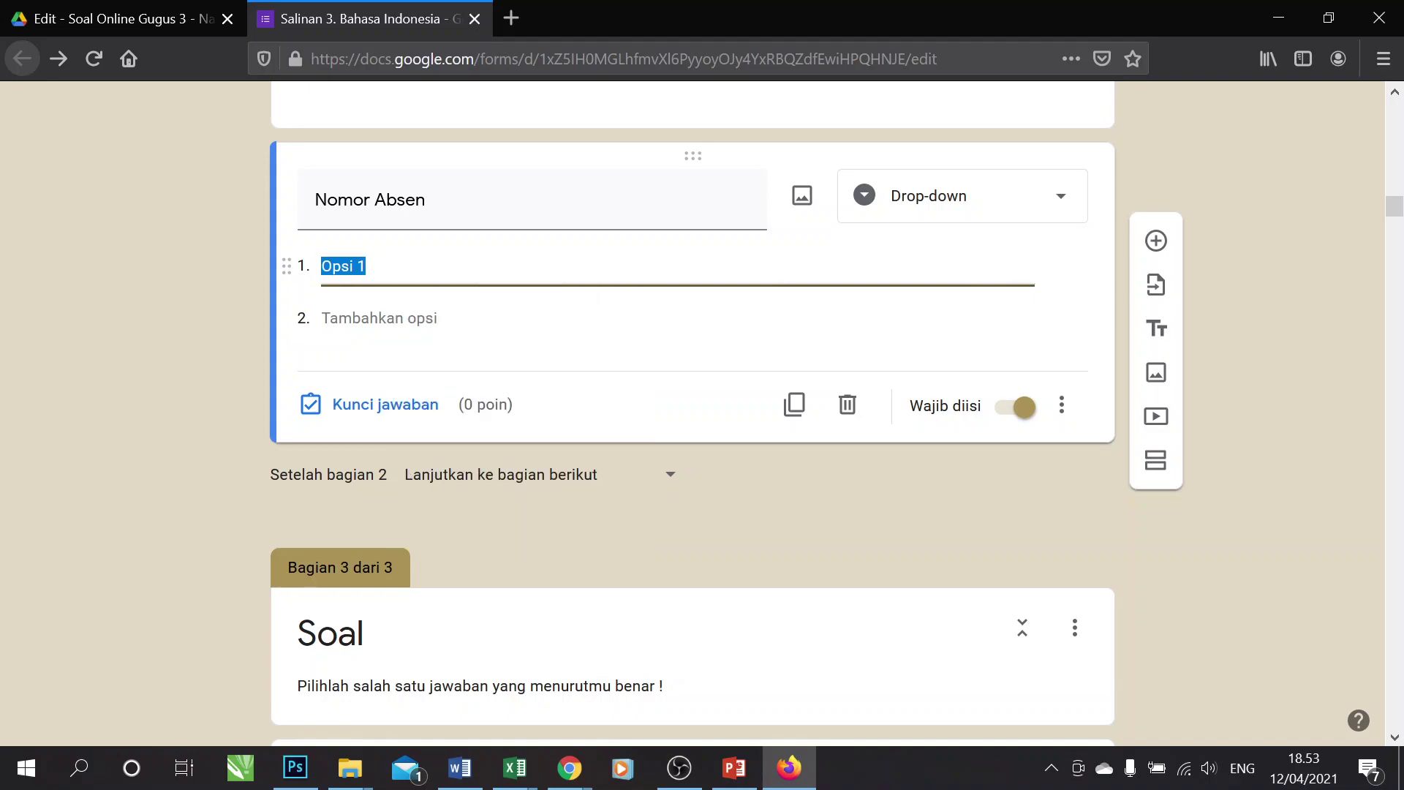
key(ctrl+v)
- Check the pasted Nomor Absen options and the Nama Lengkap name list from their first to their last entries
scroll(186, 317, up, 15)
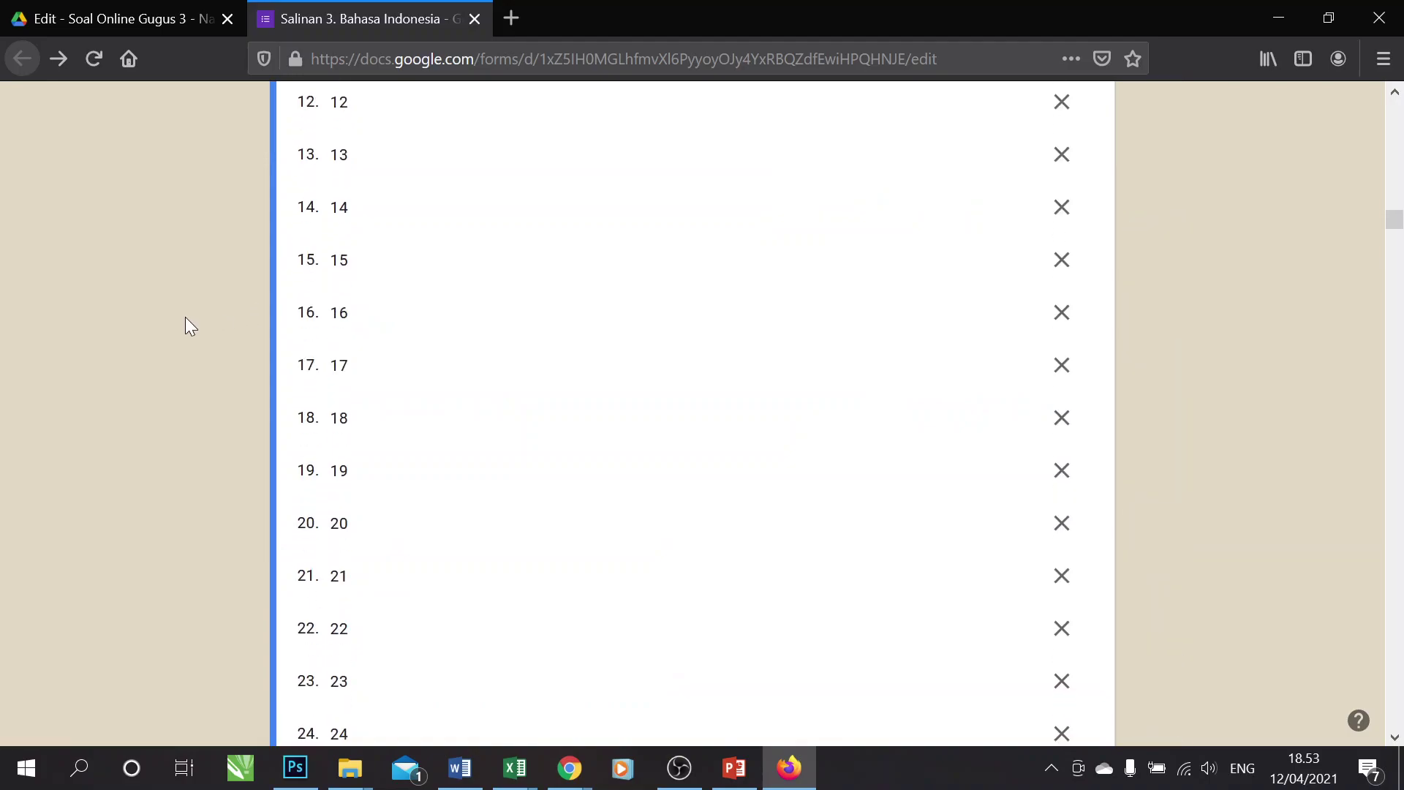
scroll(366, 344, down, 7)
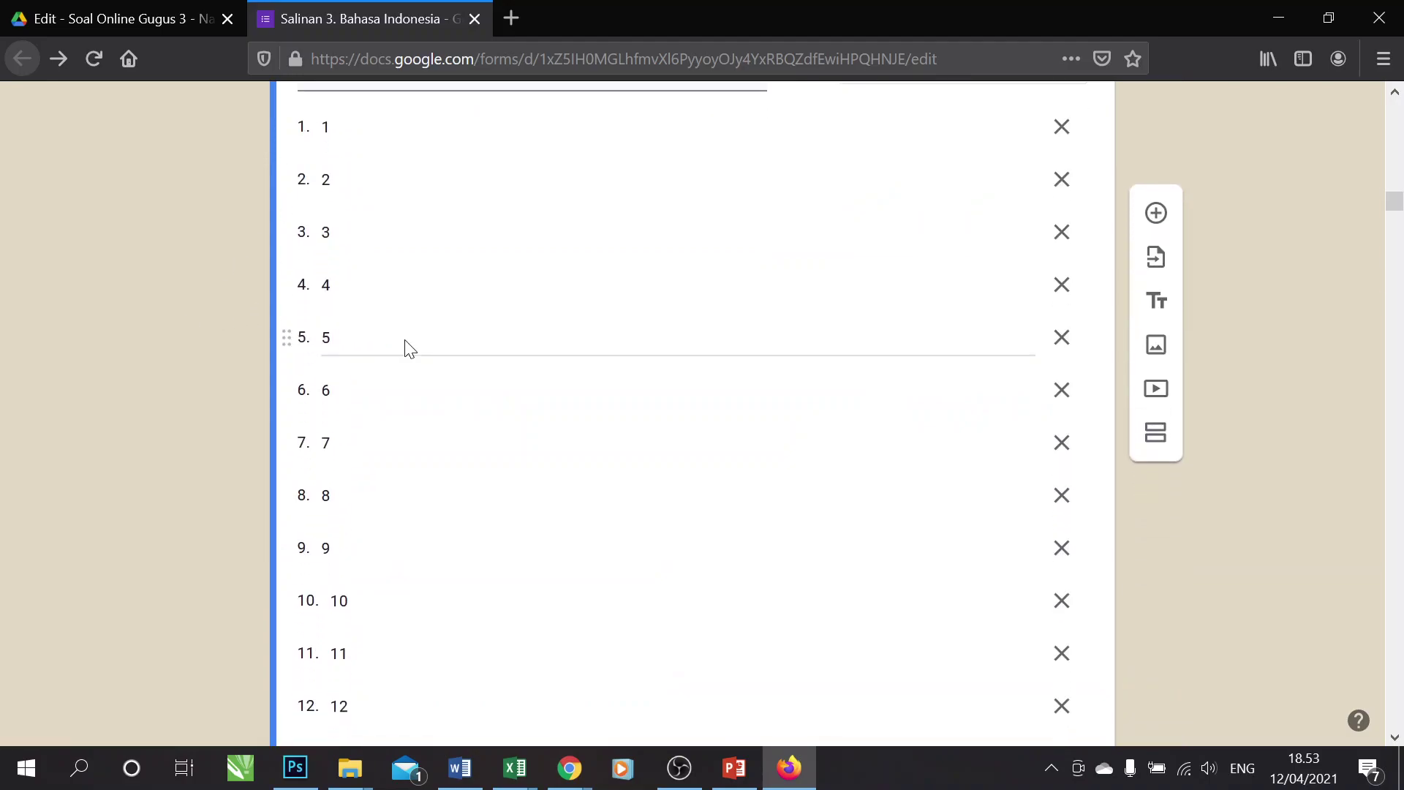
scroll(407, 383, down, 12)
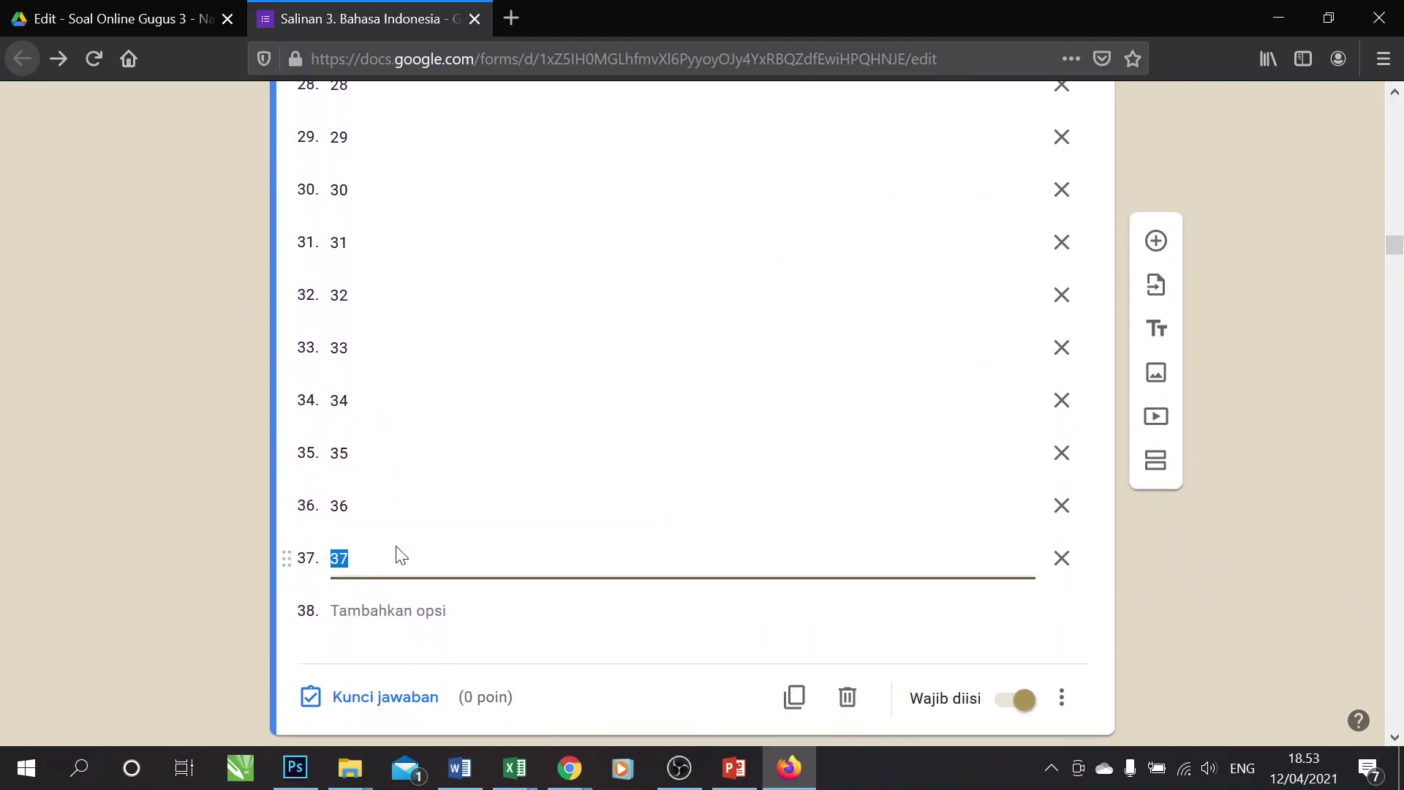
scroll(186, 518, up, 20)
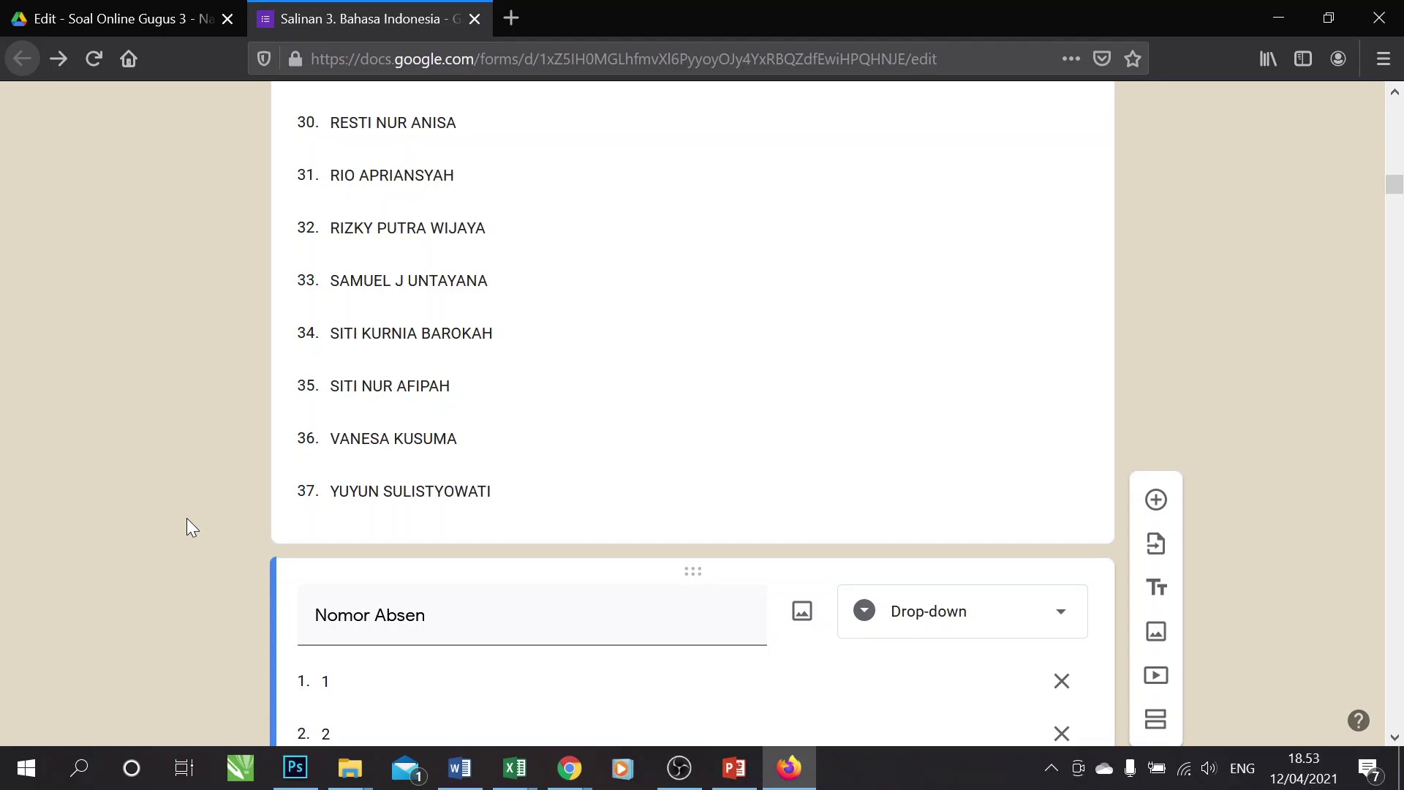
scroll(189, 520, up, 20)
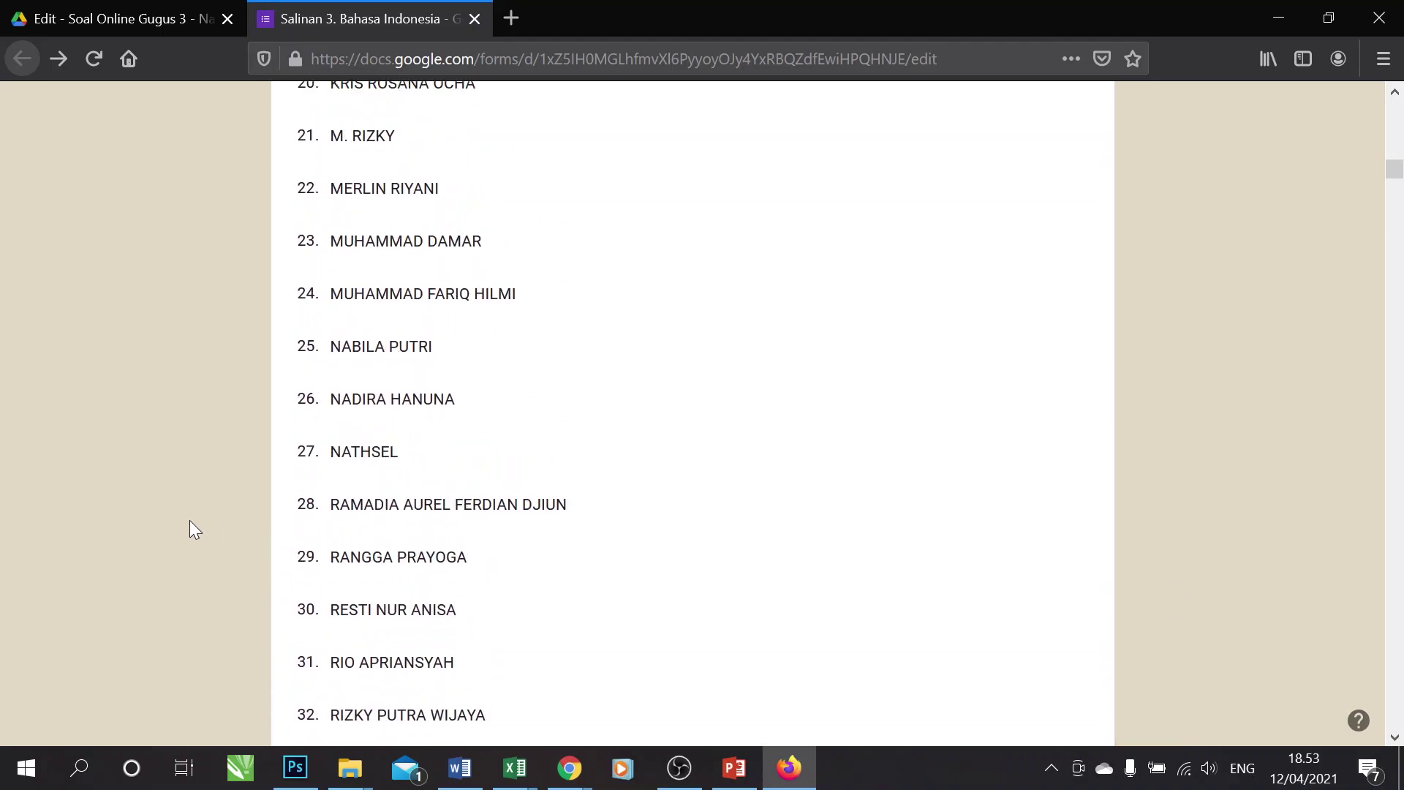
scroll(191, 520, up, 5)
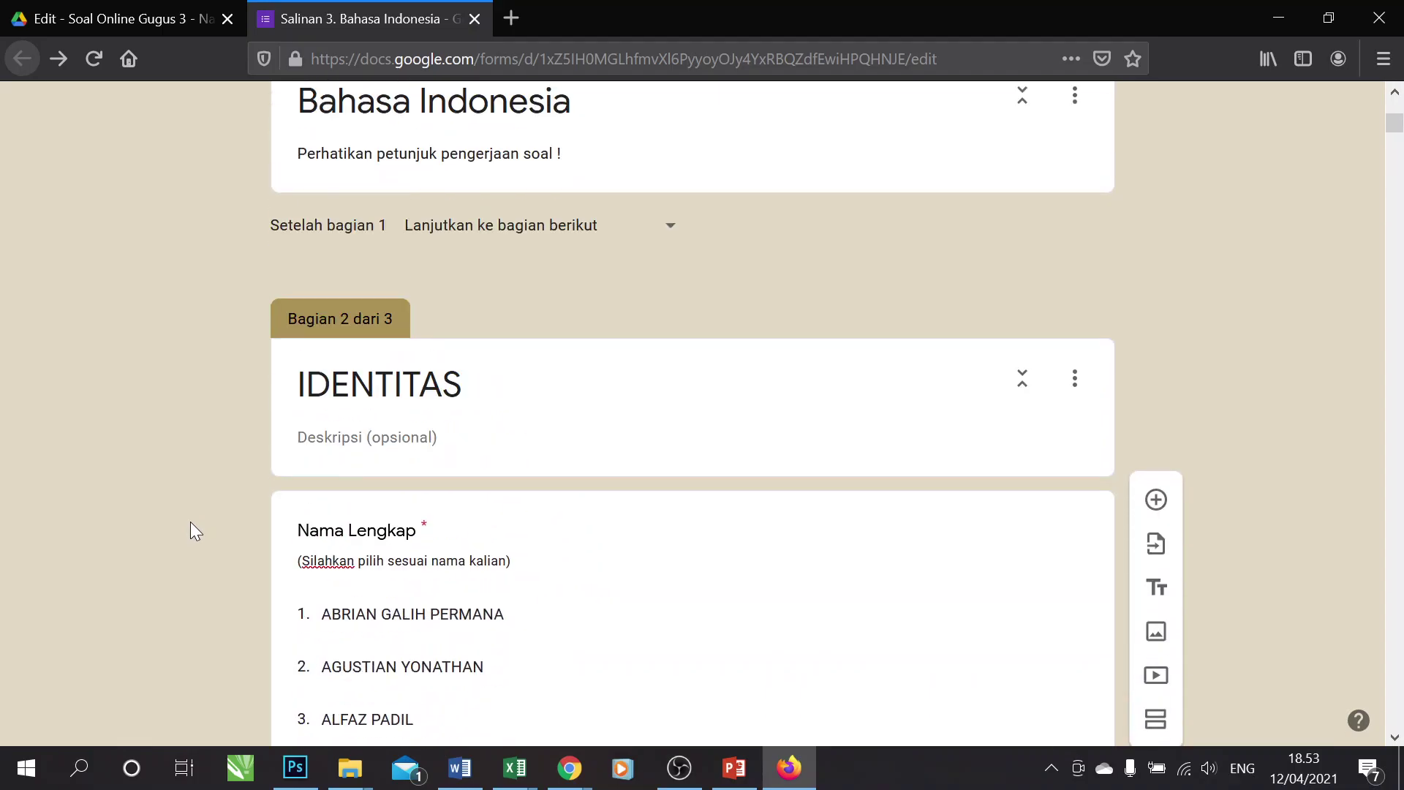
scroll(192, 523, down, 5)
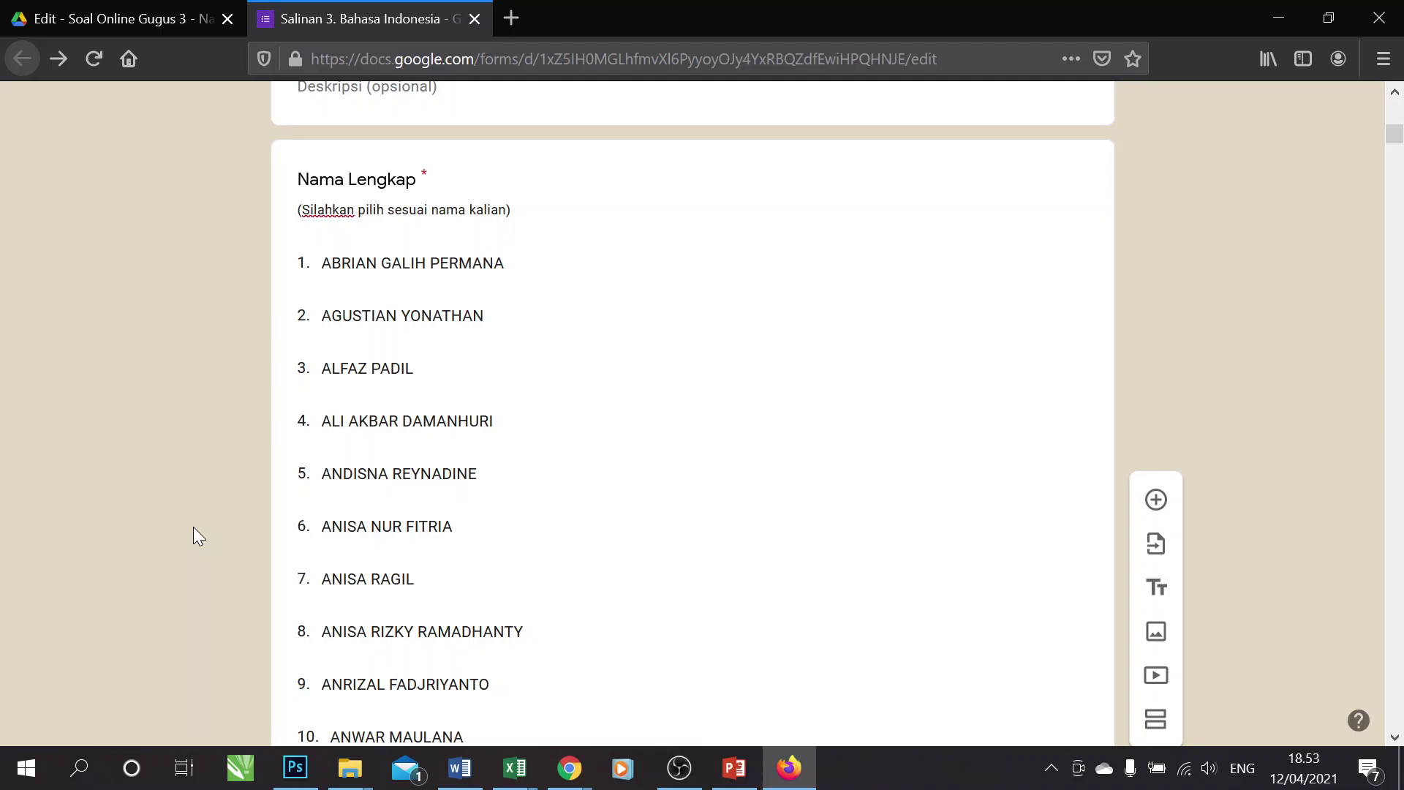
scroll(194, 528, down, 15)
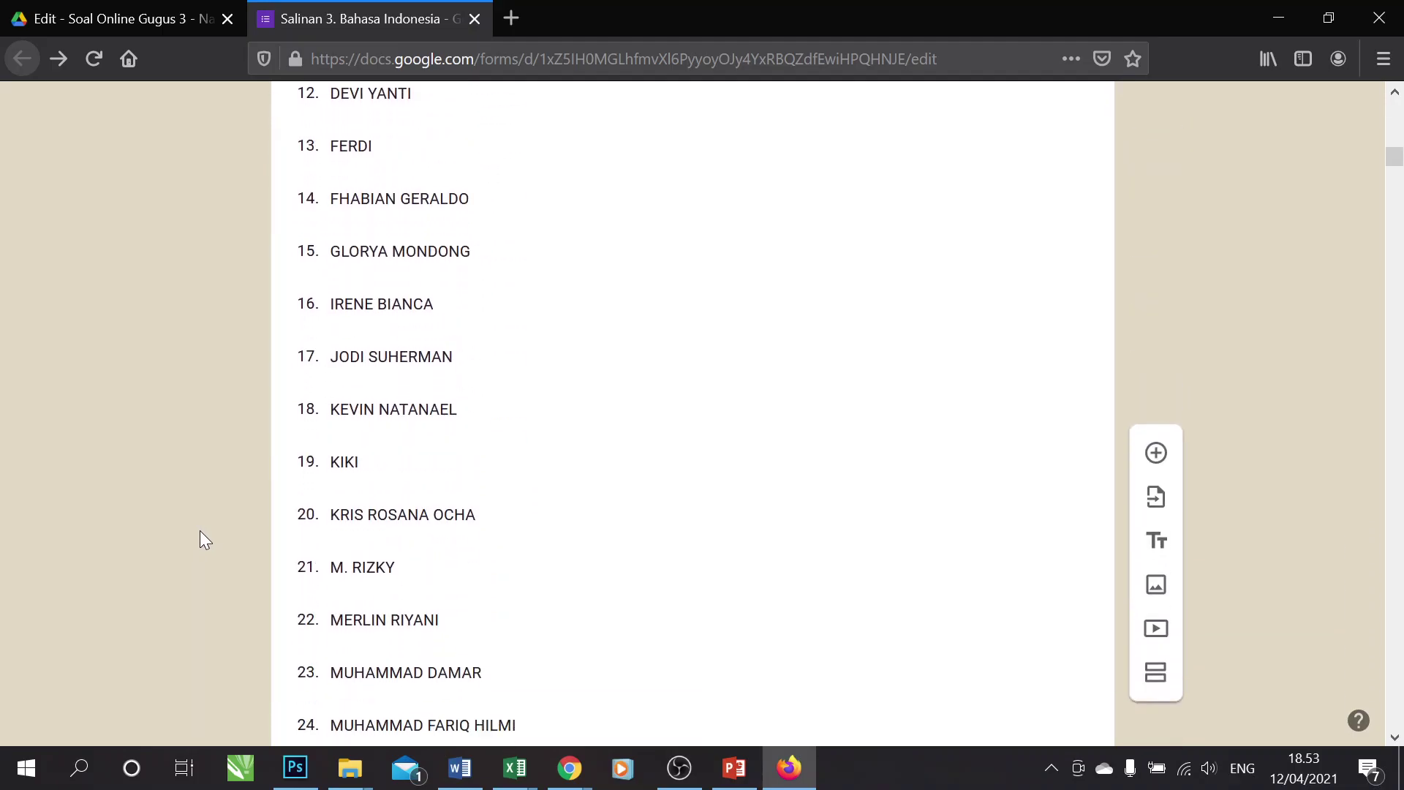
scroll(205, 536, down, 12)
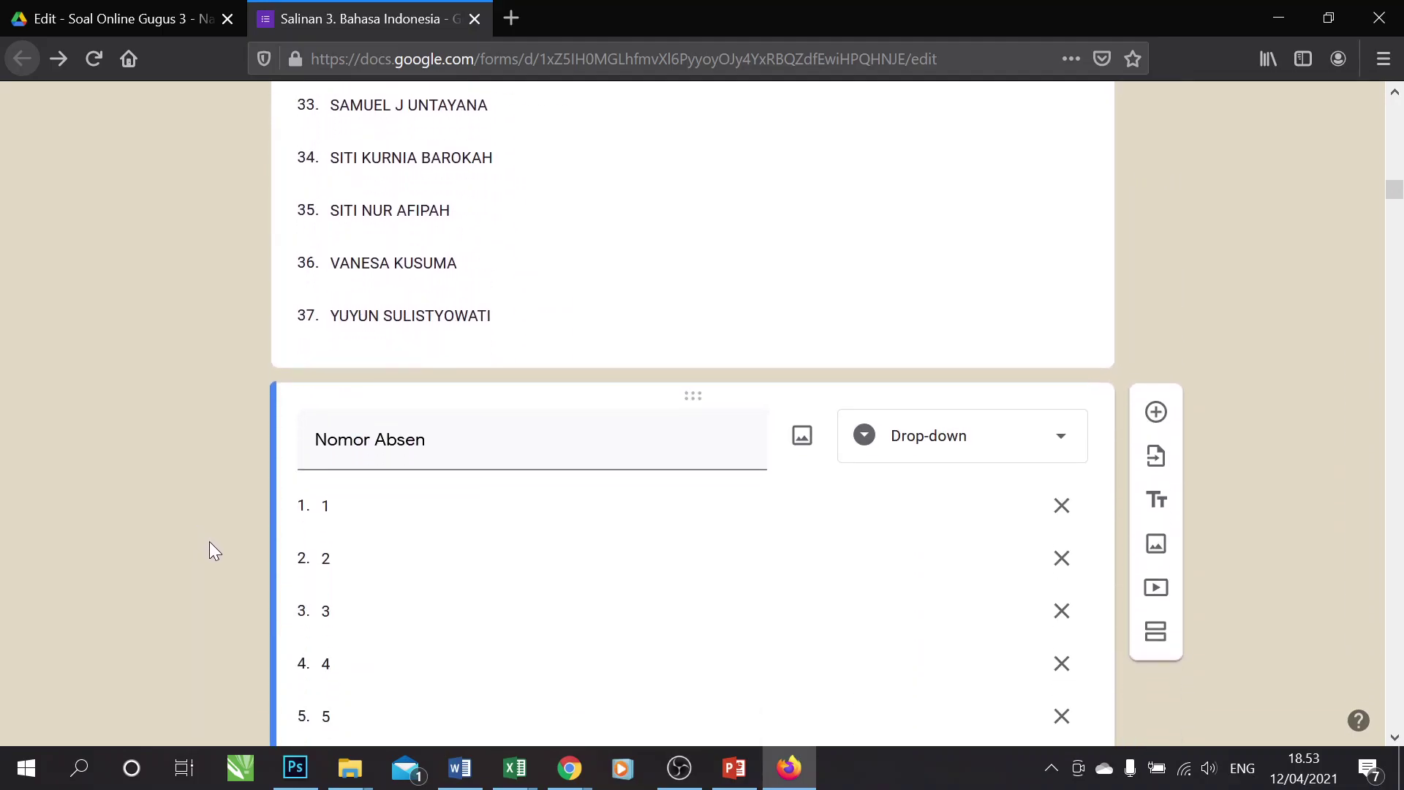
scroll(211, 542, down, 5)
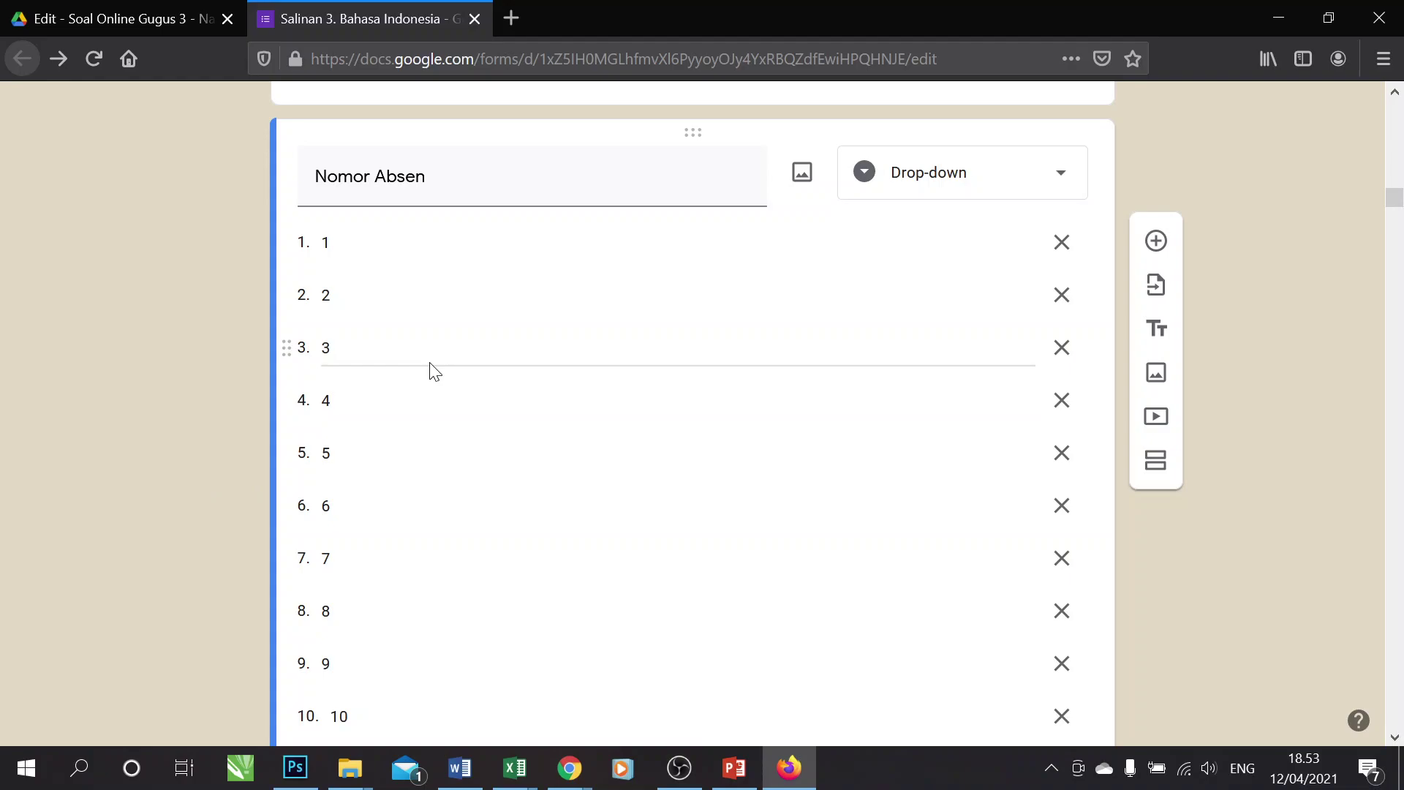
scroll(162, 422, down, 13)
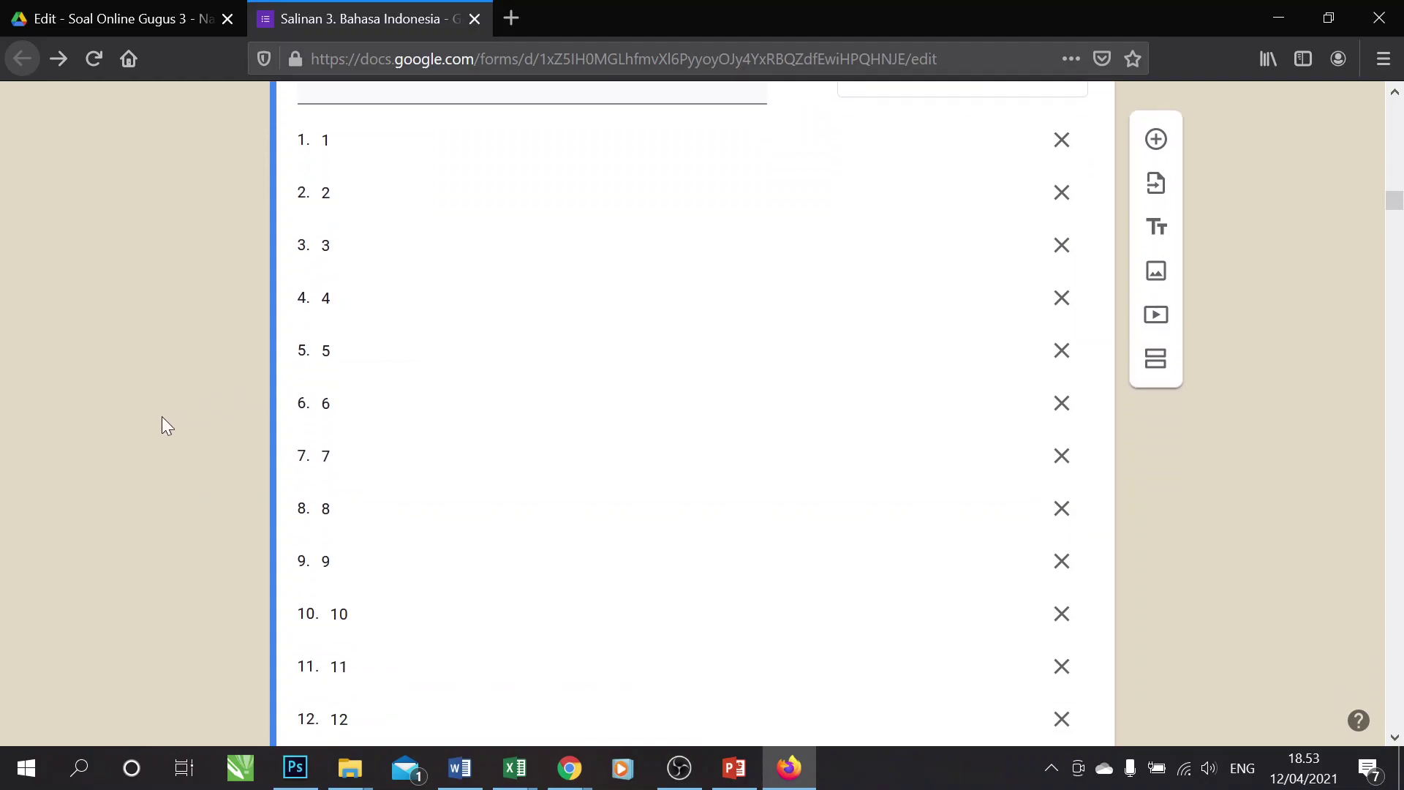
scroll(162, 422, down, 16)
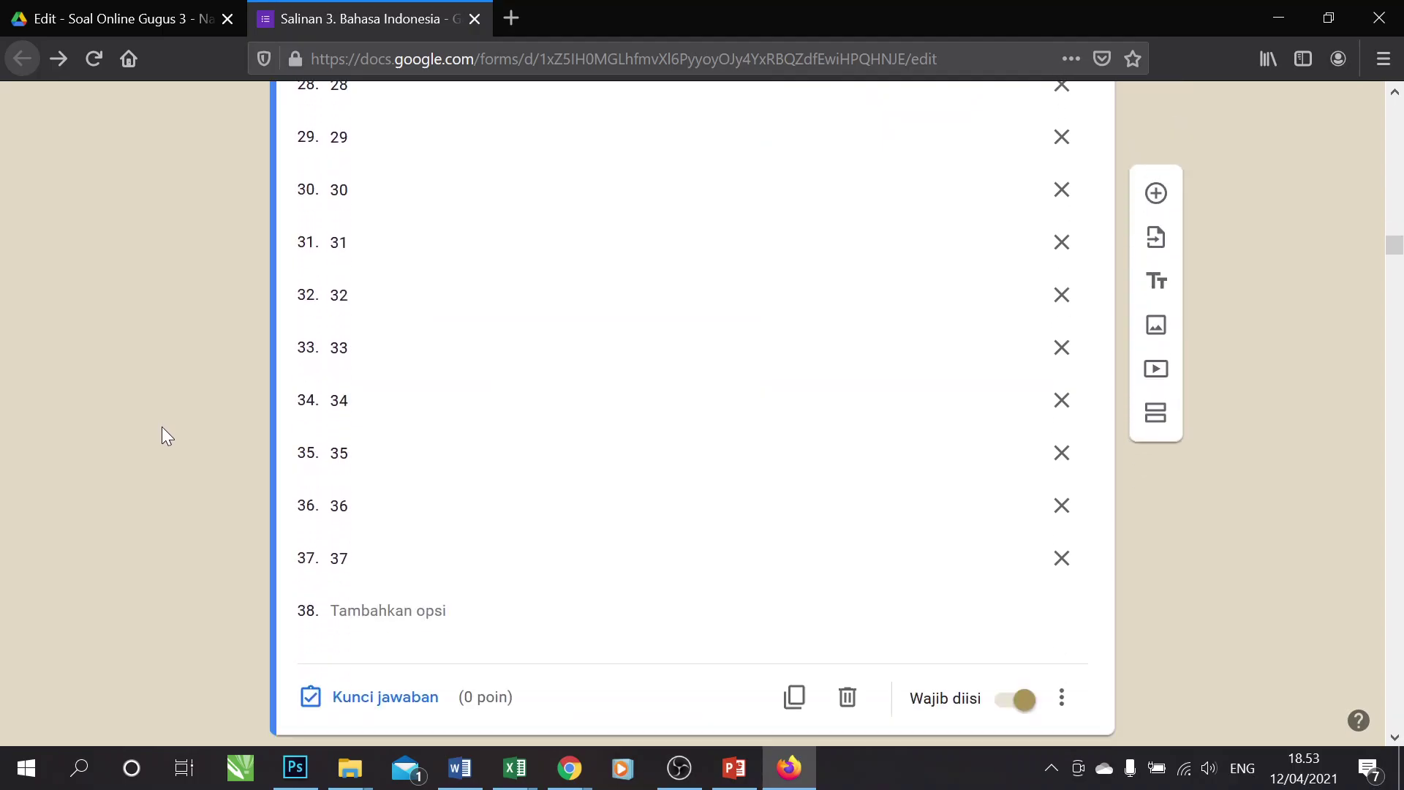
scroll(162, 427, up, 4)
scroll(161, 427, up, 2)
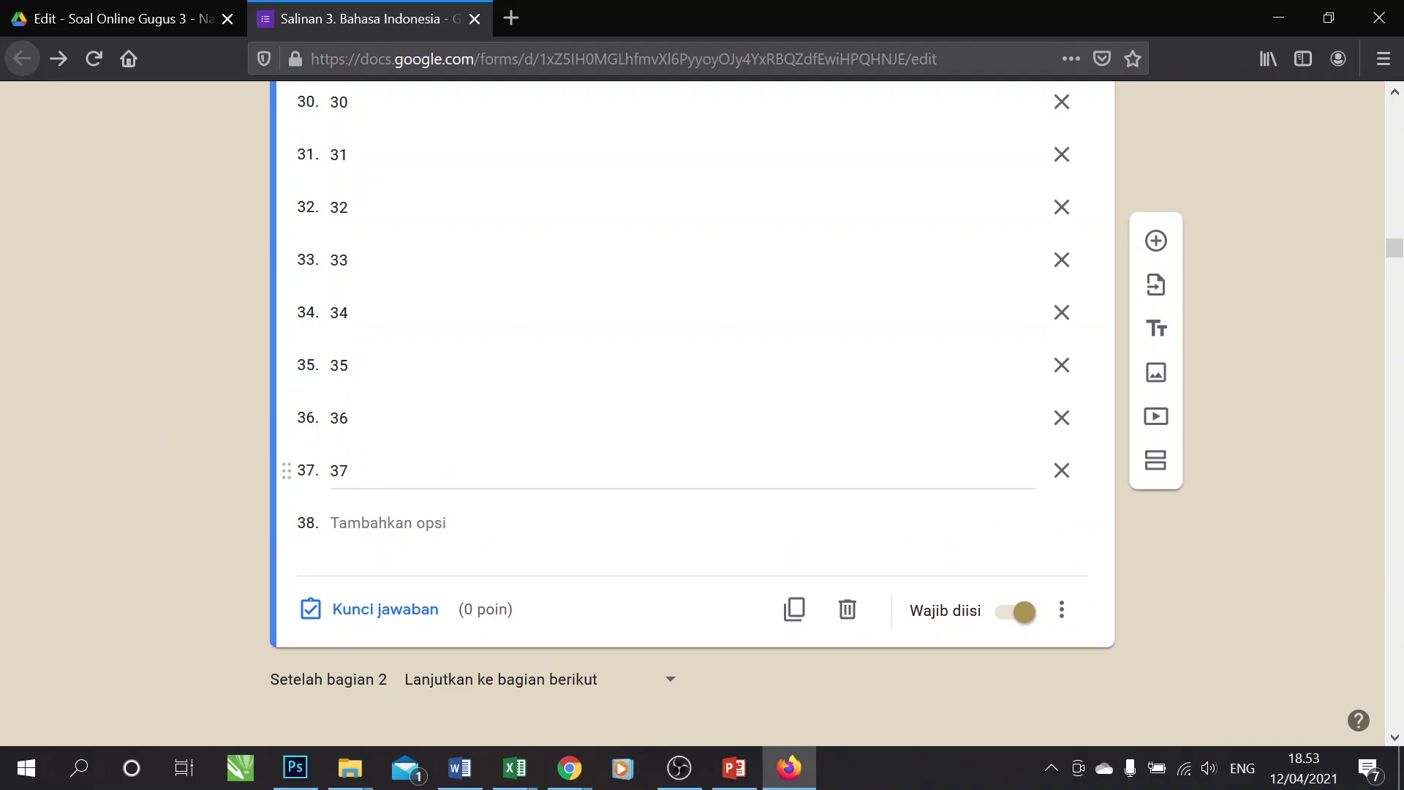
double_click(442, 474)
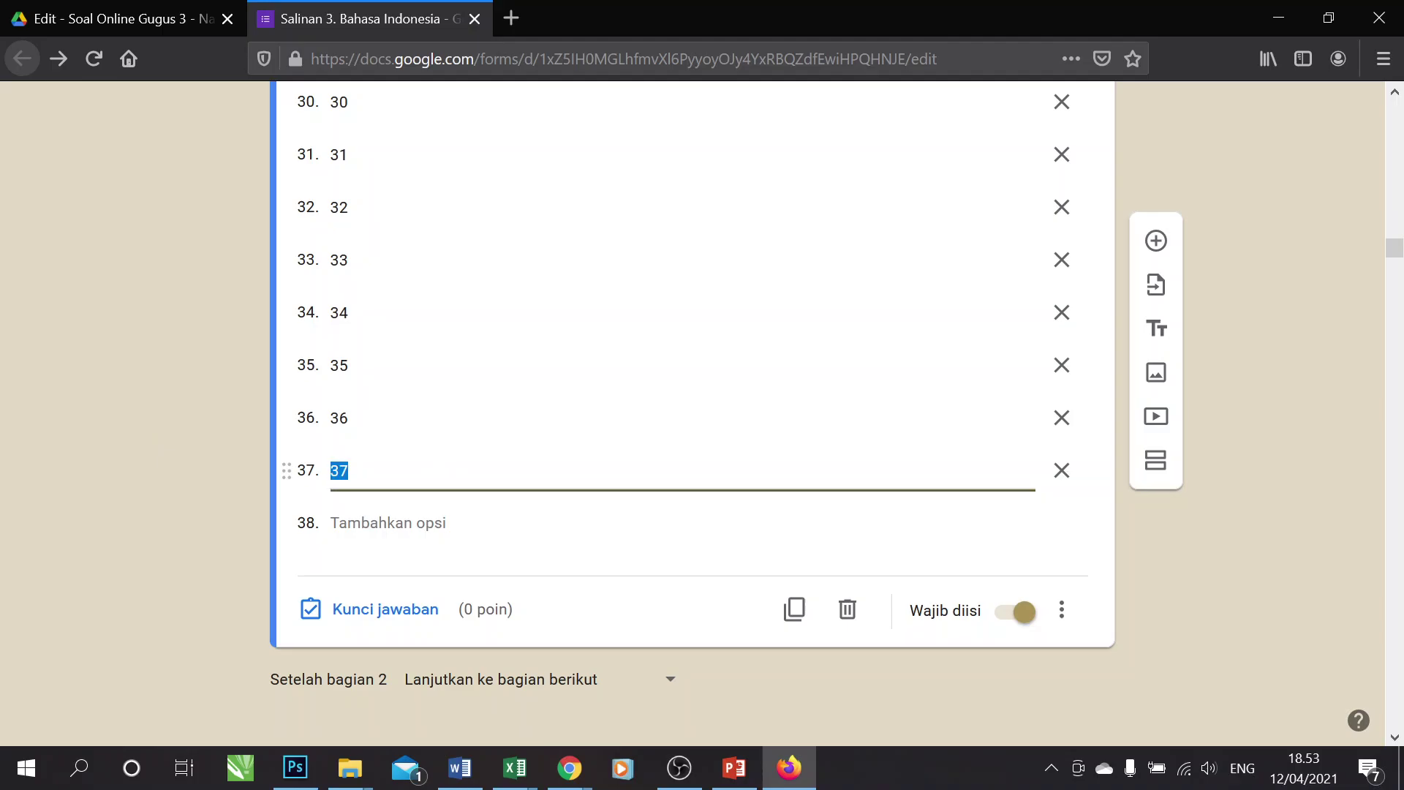
scroll(442, 476, up, 15)
scroll(442, 475, up, 12)
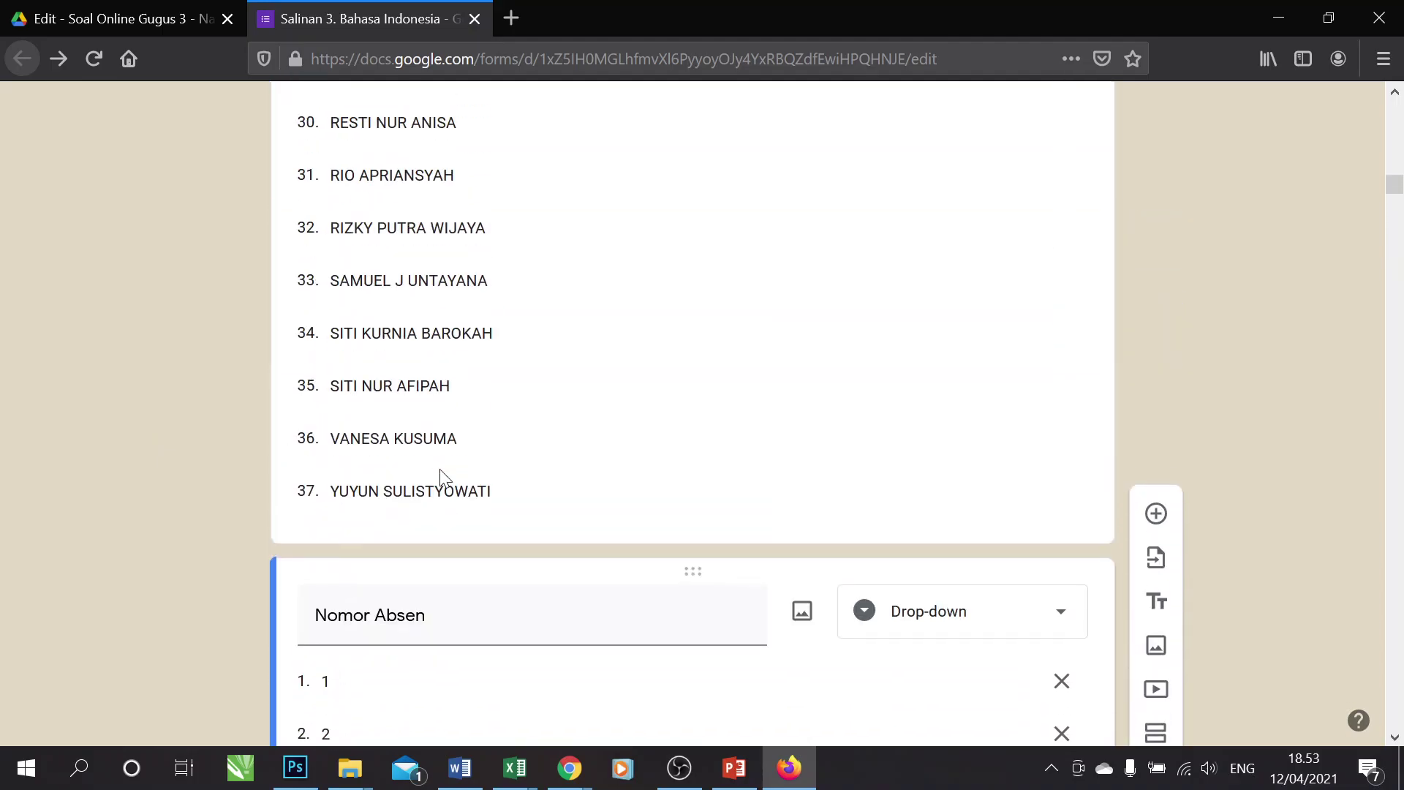
- Add a new question titled "Kelas" directly below the Nama Lengkap question
click(608, 510)
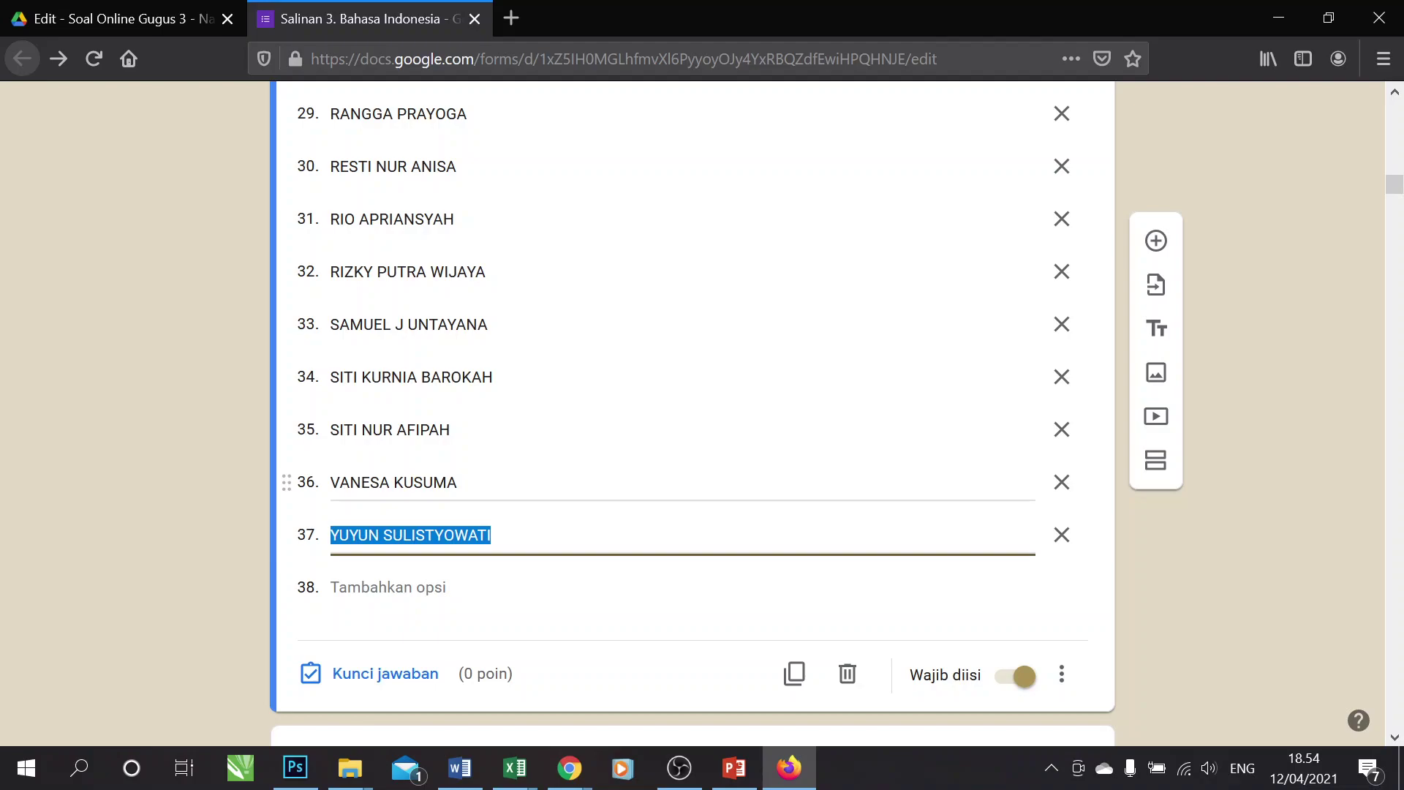
click(567, 483)
click(585, 430)
click(571, 379)
click(564, 484)
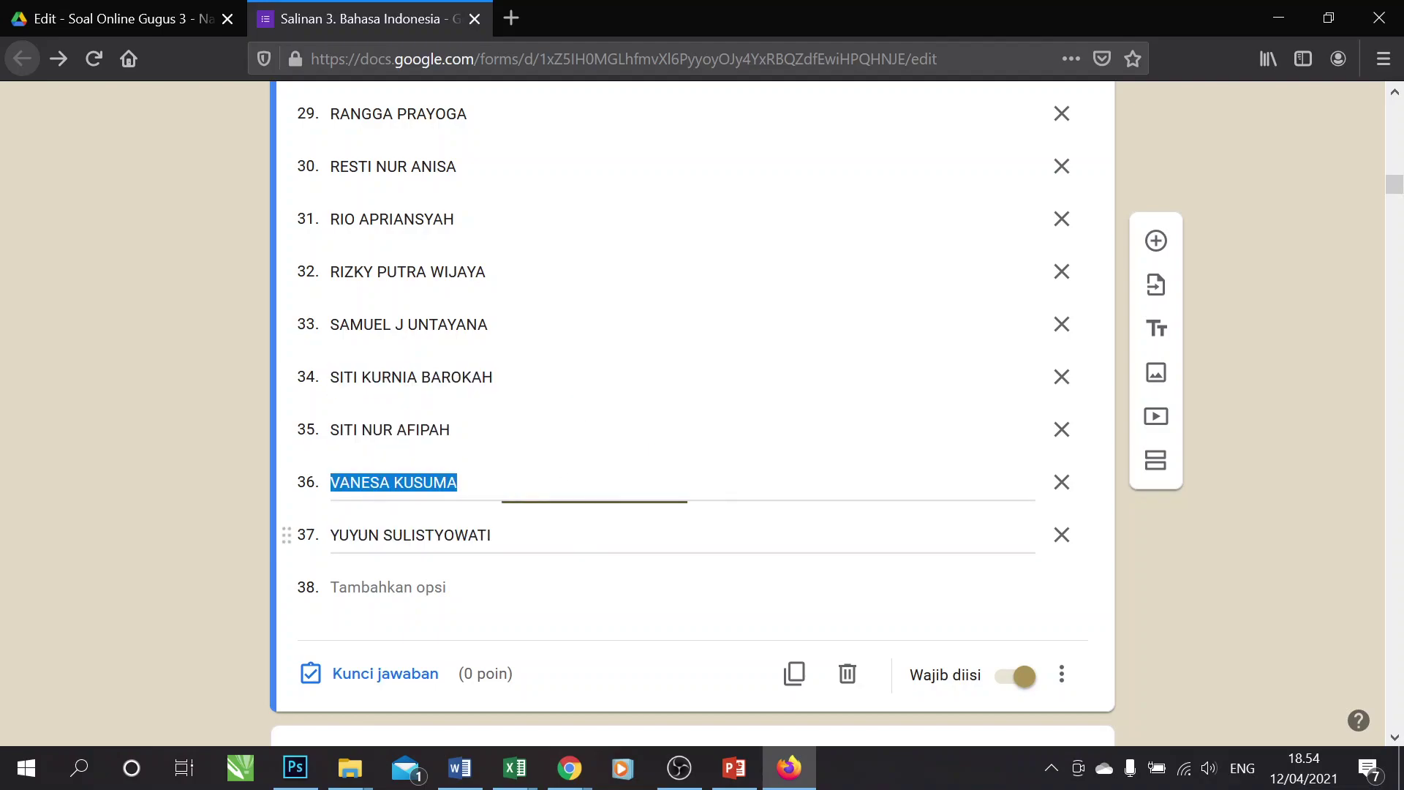
click(571, 535)
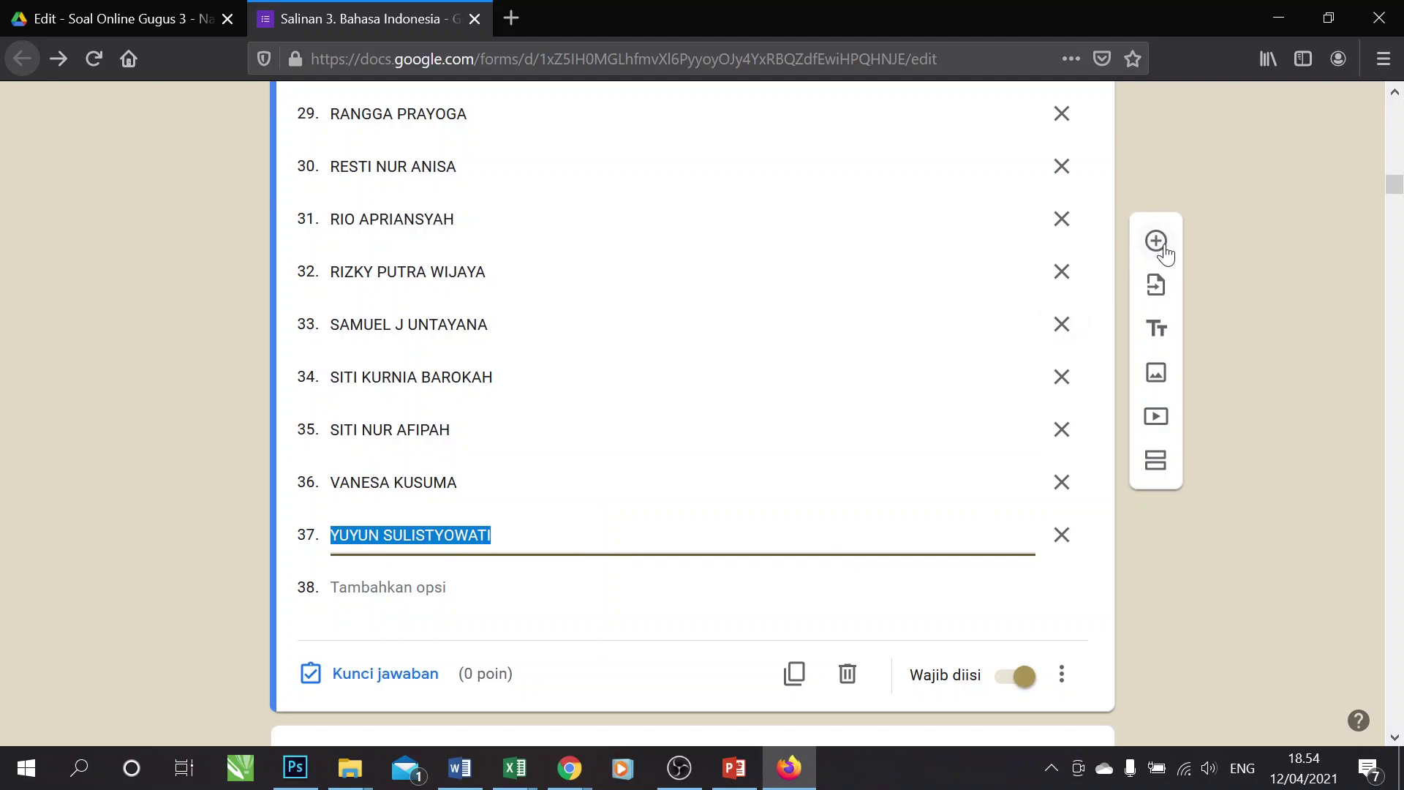
click(1157, 243)
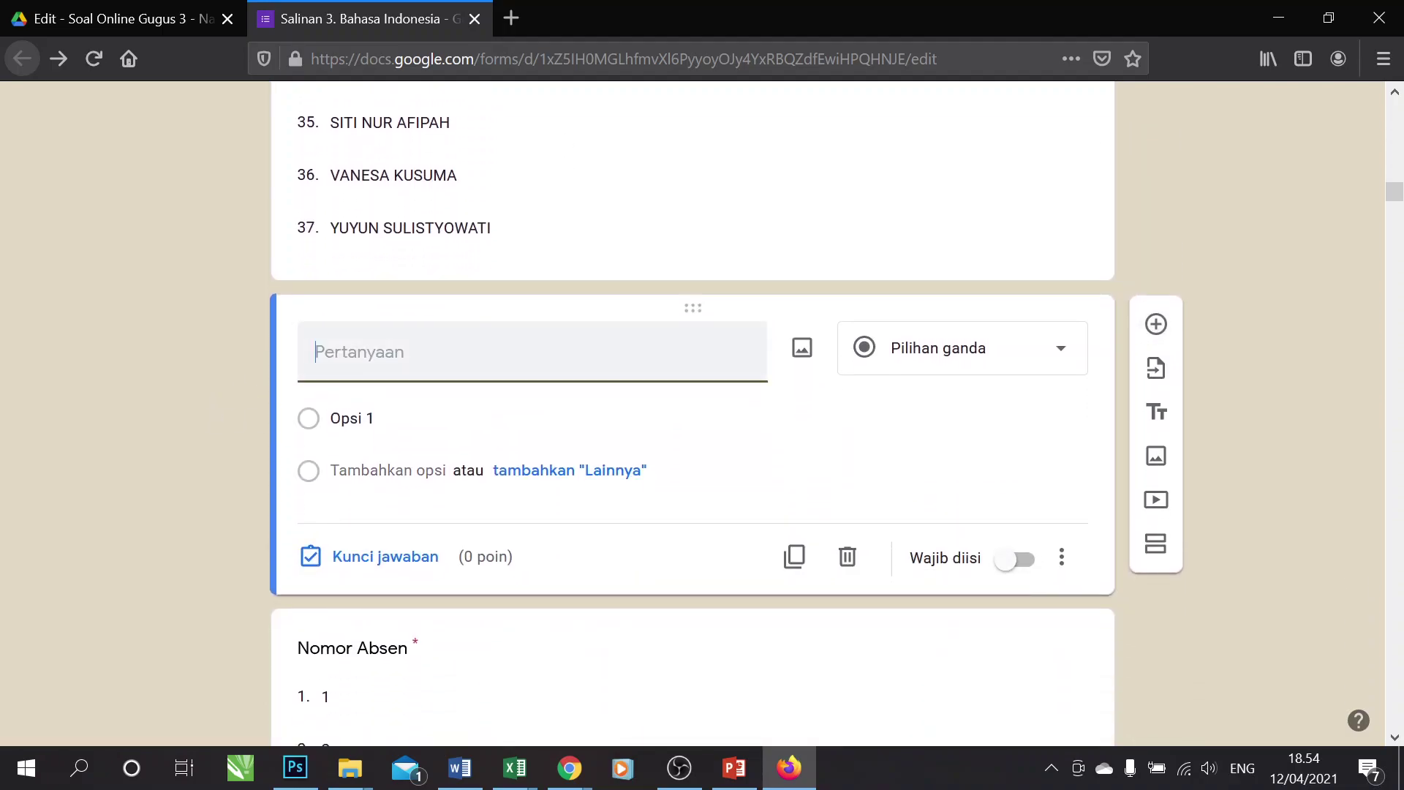
text(Kelas)
- Change the answer type of the Kelas question to Drop-down
click(962, 370)
key(Escape)
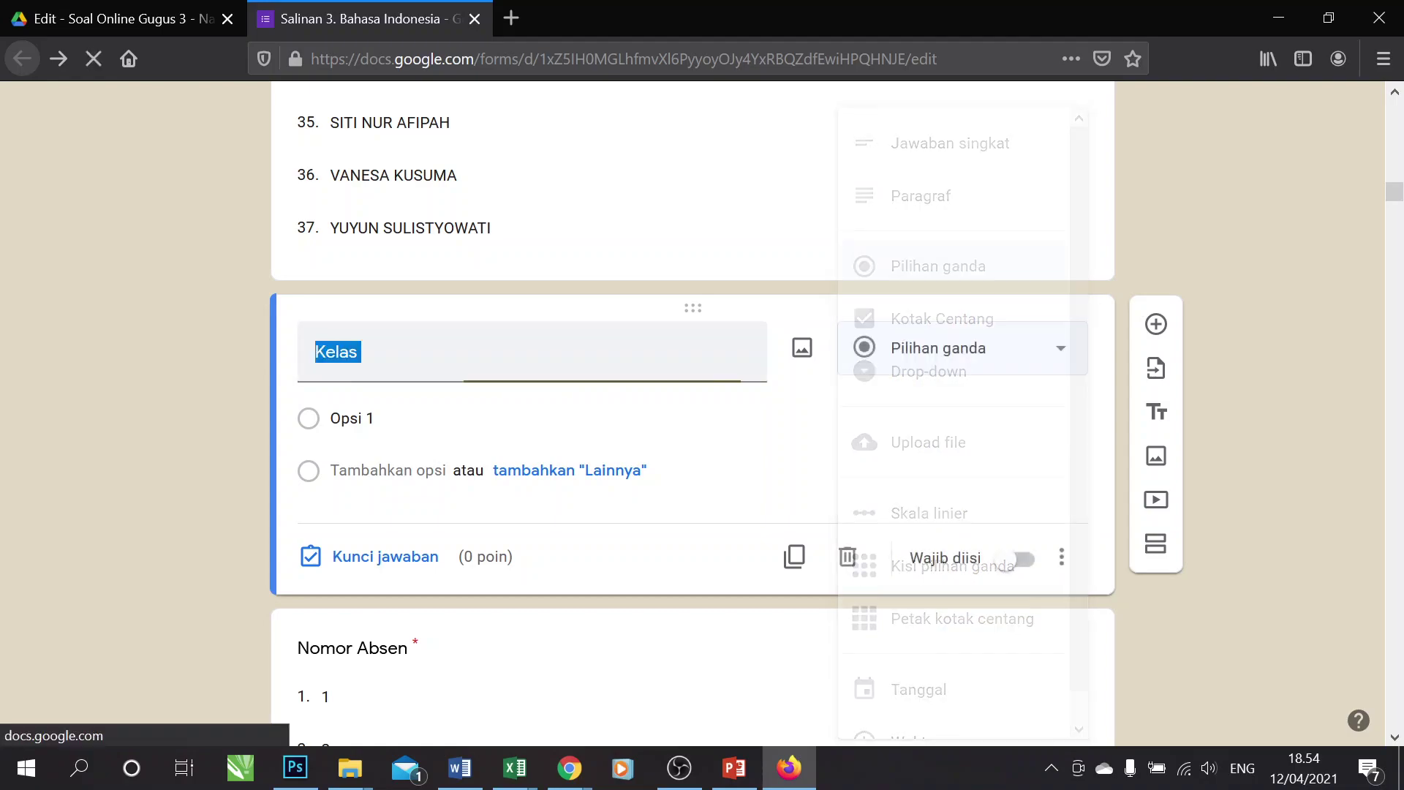
click(912, 371)
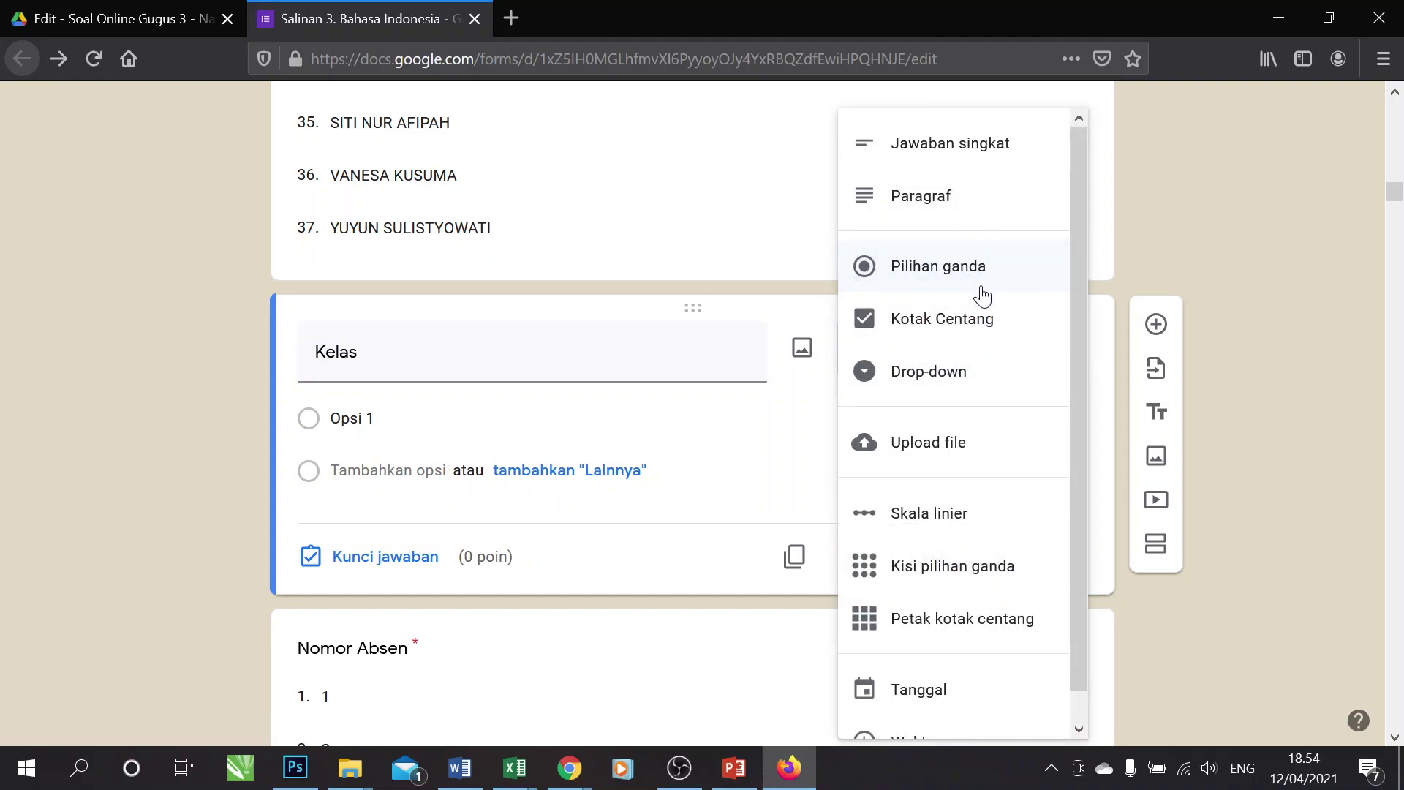
click(954, 375)
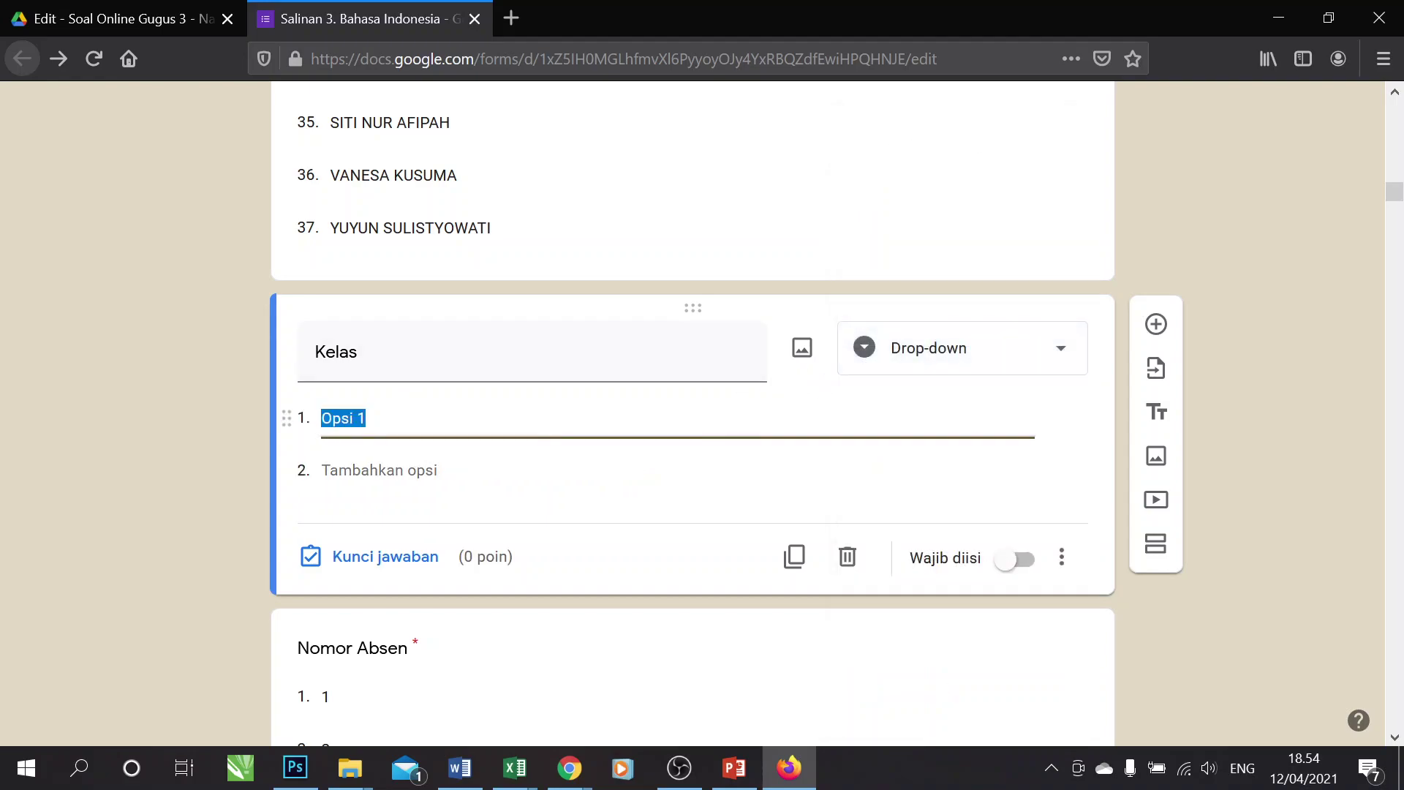
- Enter VI-A and VI-B as the options of the Kelas question and make it required
text(Vi)
key(BackSpace)
text(I-A)
key(Return)
text(VI-B)
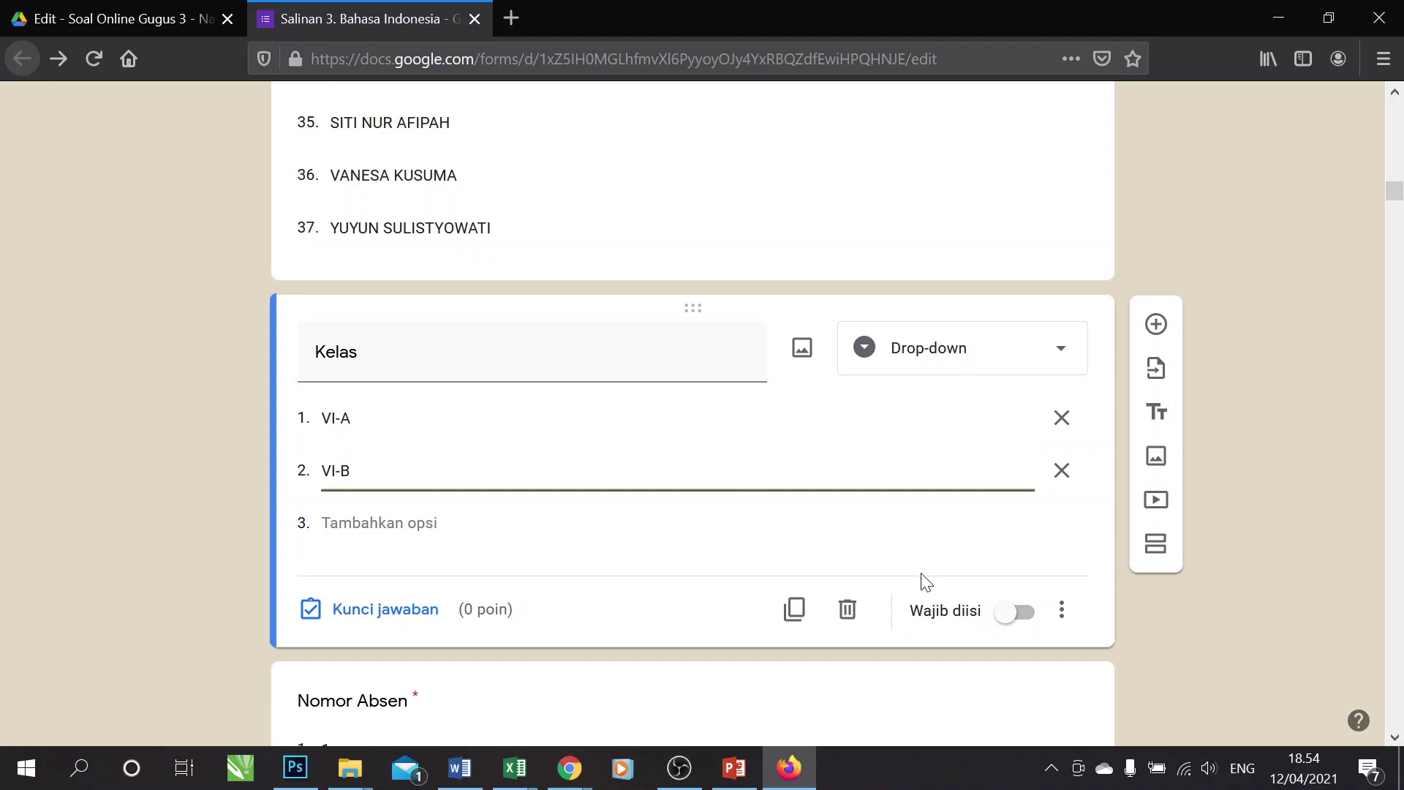
click(1024, 627)
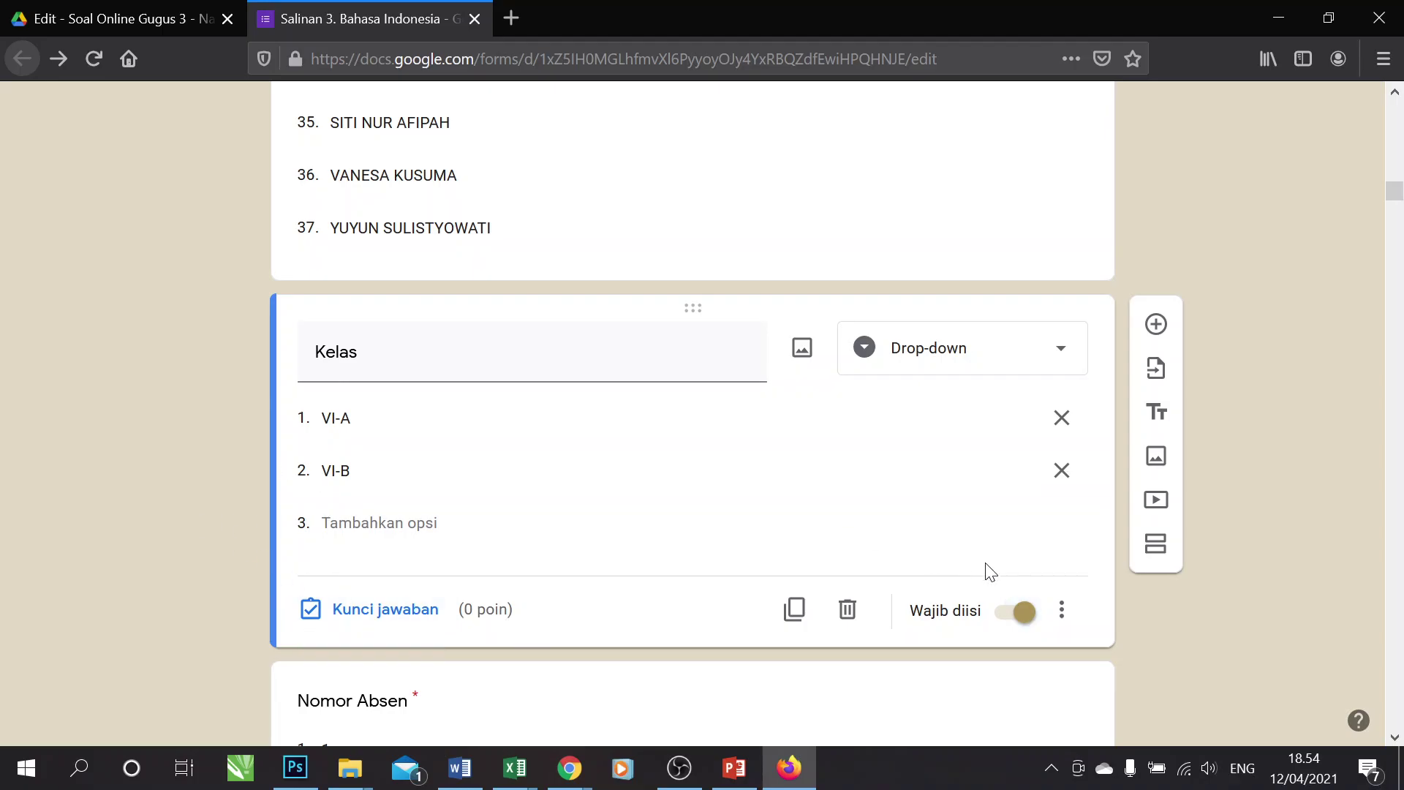
- Review the IDENTITAS section's questions from the Nama Lengkap list through Kelas to the Nomor Absen options
scroll(176, 487, up, 5)
scroll(174, 488, up, 20)
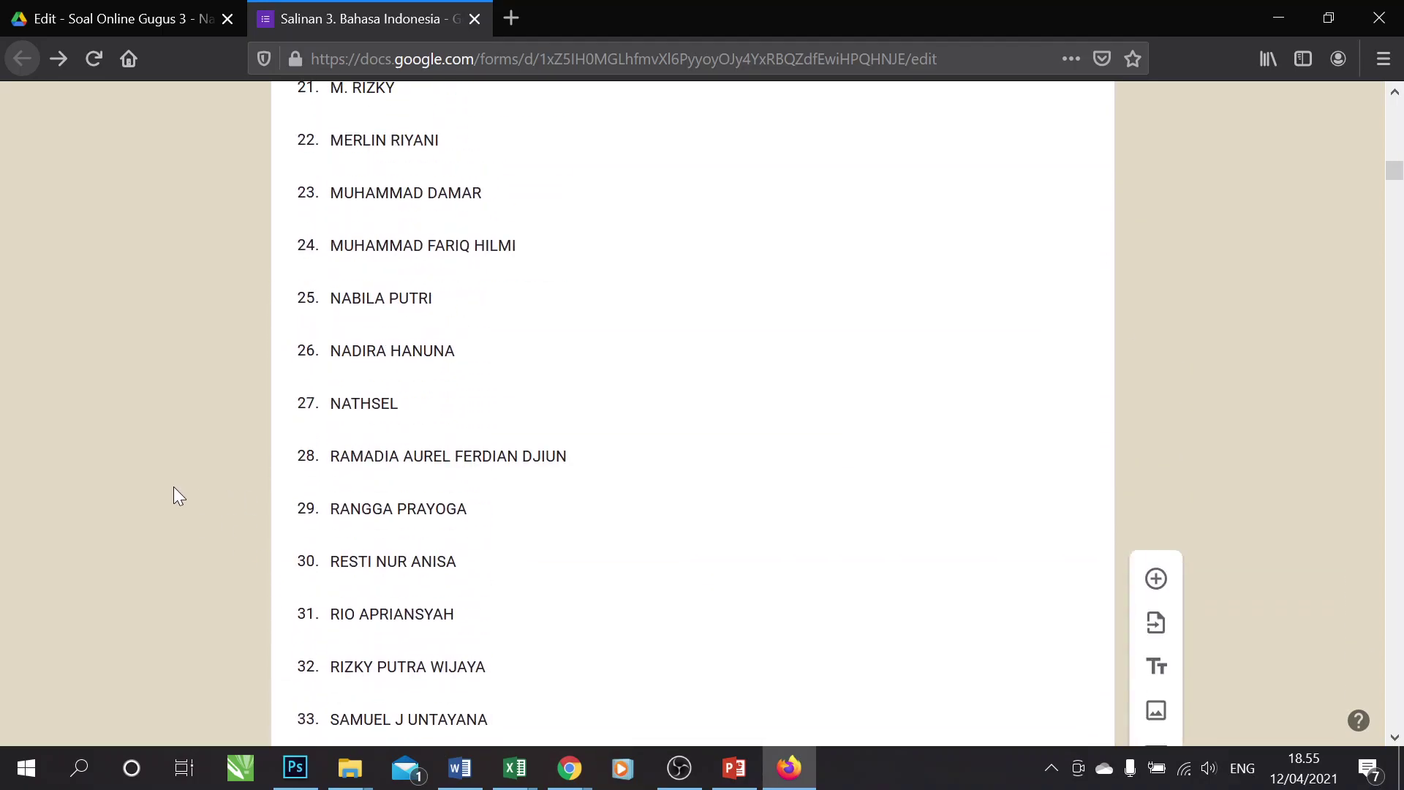
scroll(344, 335, up, 2)
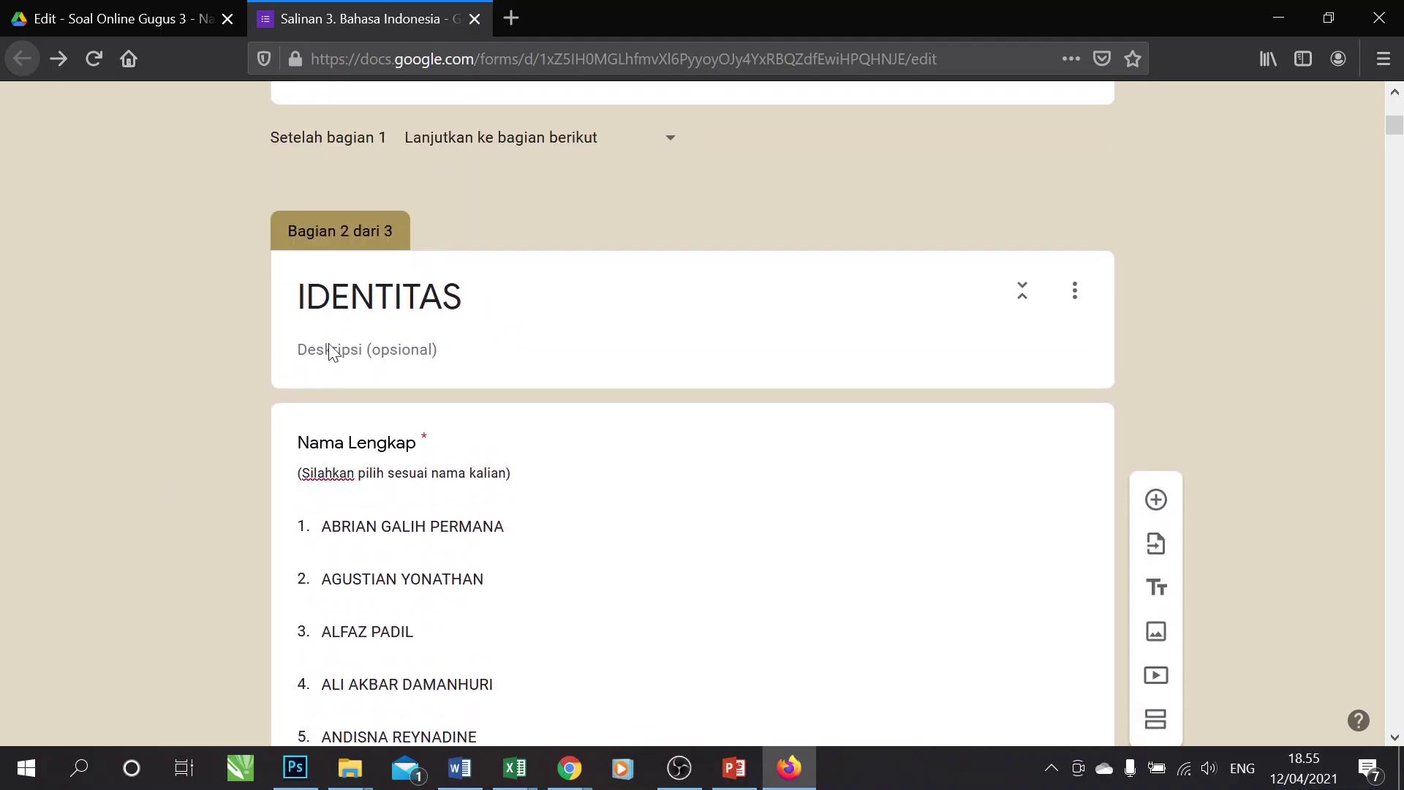
scroll(360, 476, down, 8)
scroll(366, 489, down, 20)
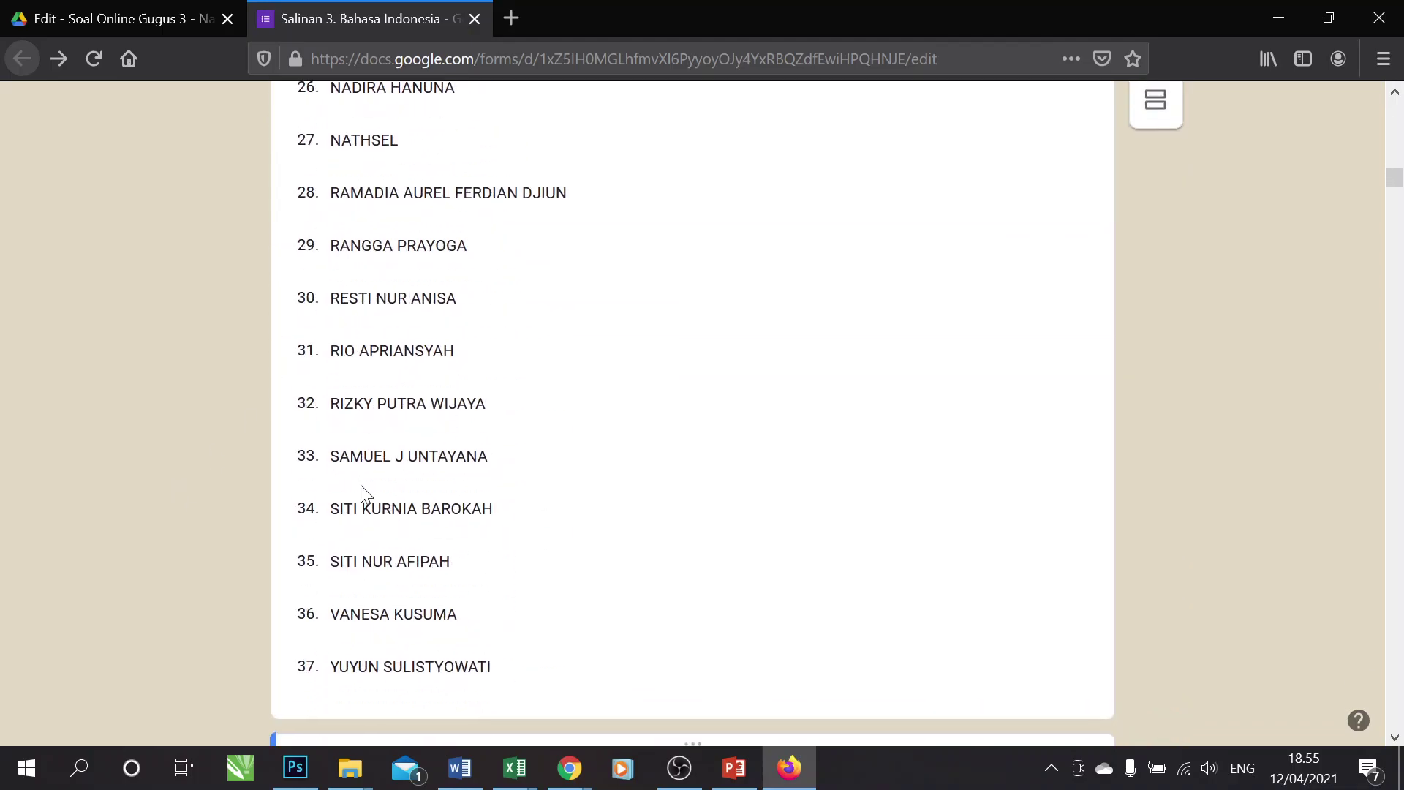
scroll(365, 489, up, 2)
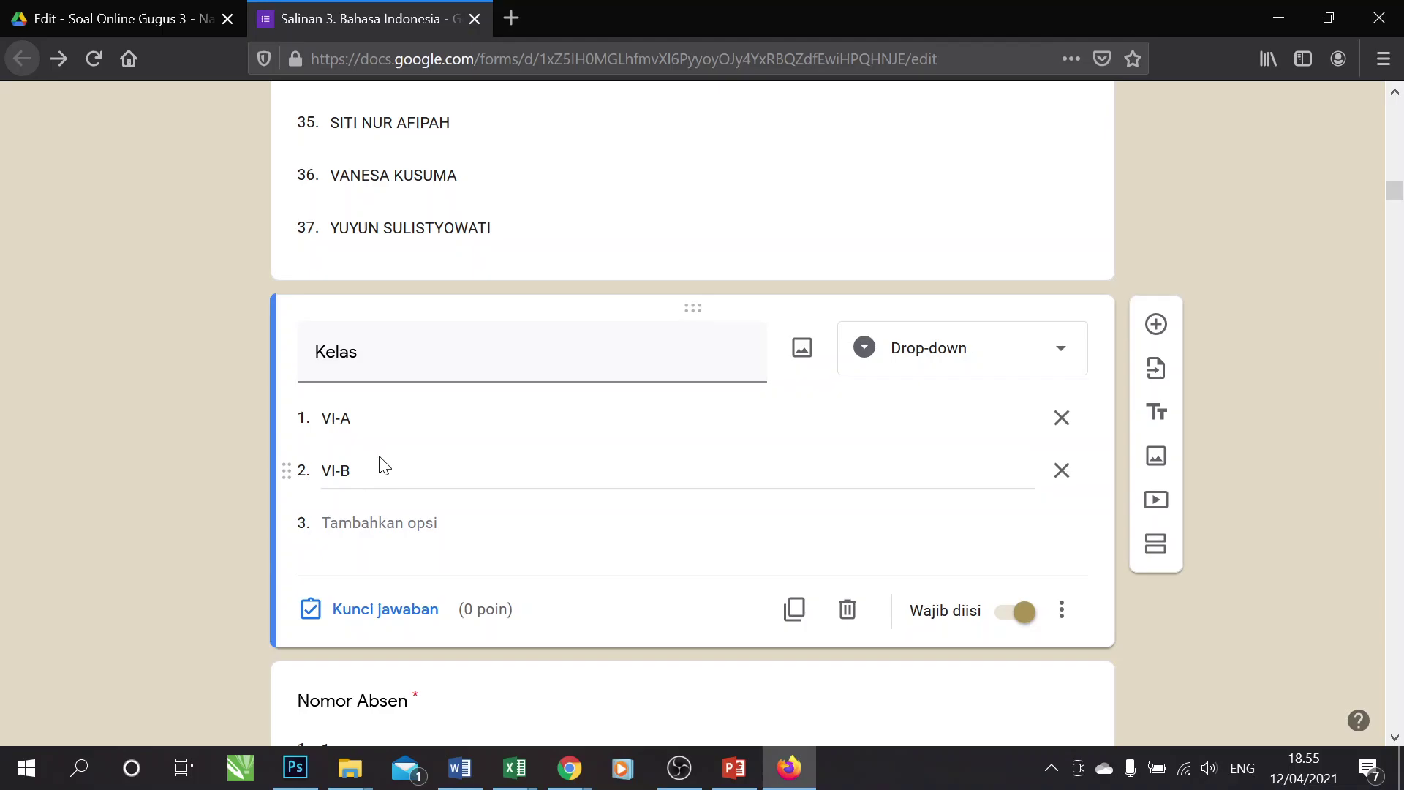
scroll(379, 464, down, 4)
scroll(381, 461, down, 6)
scroll(380, 457, down, 5)
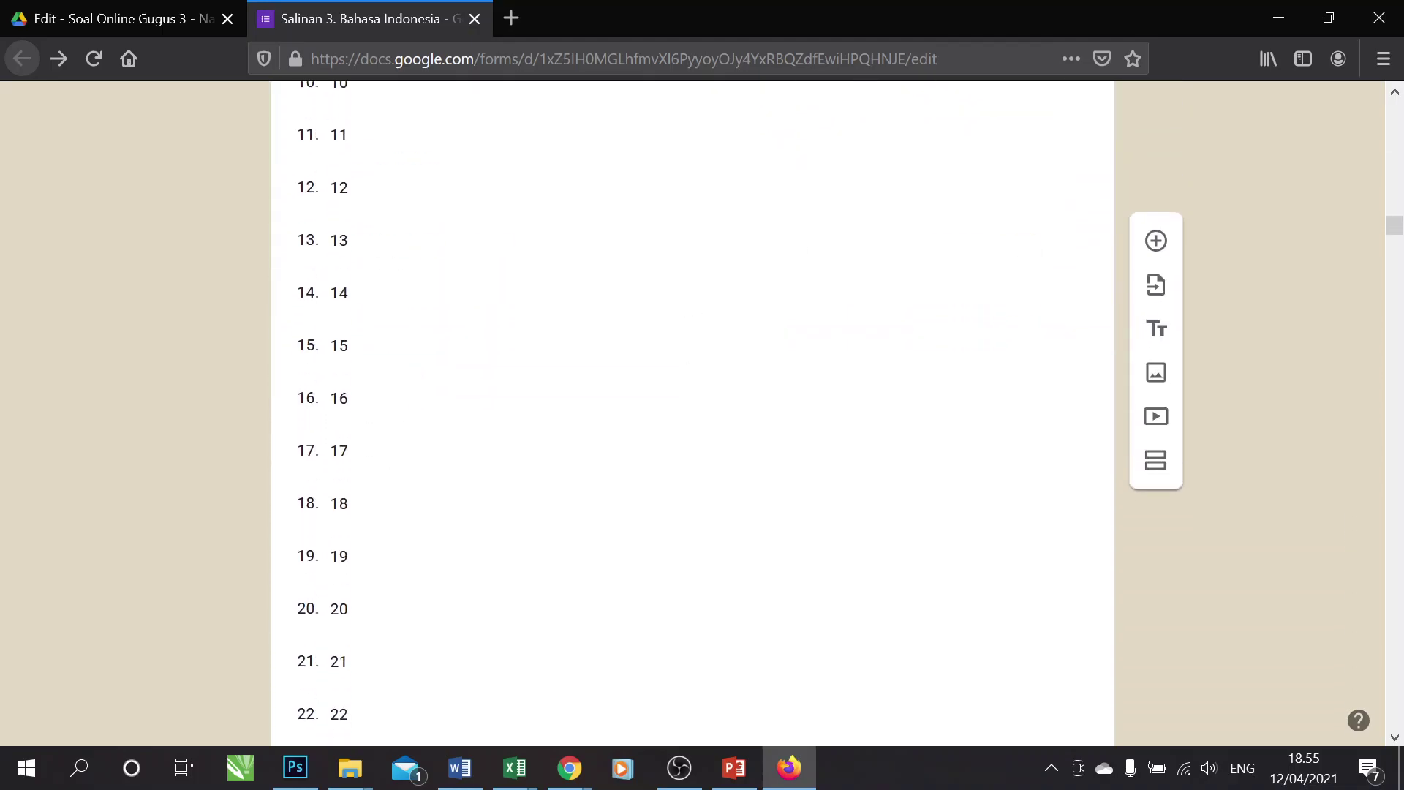
scroll(380, 457, up, 14)
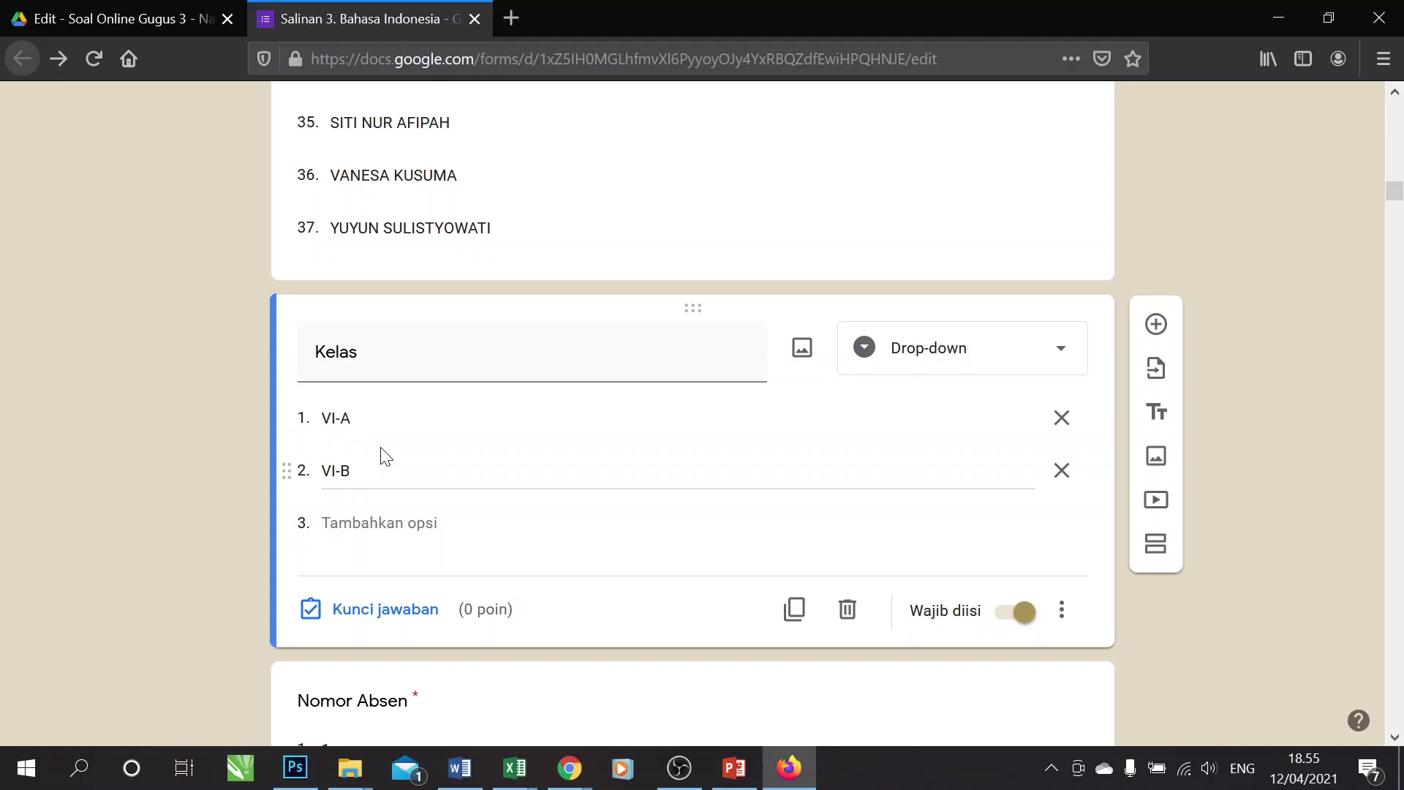
- Move the Kelas question below the Nomor Absen question so it closes the IDENTITAS section
click(377, 353)
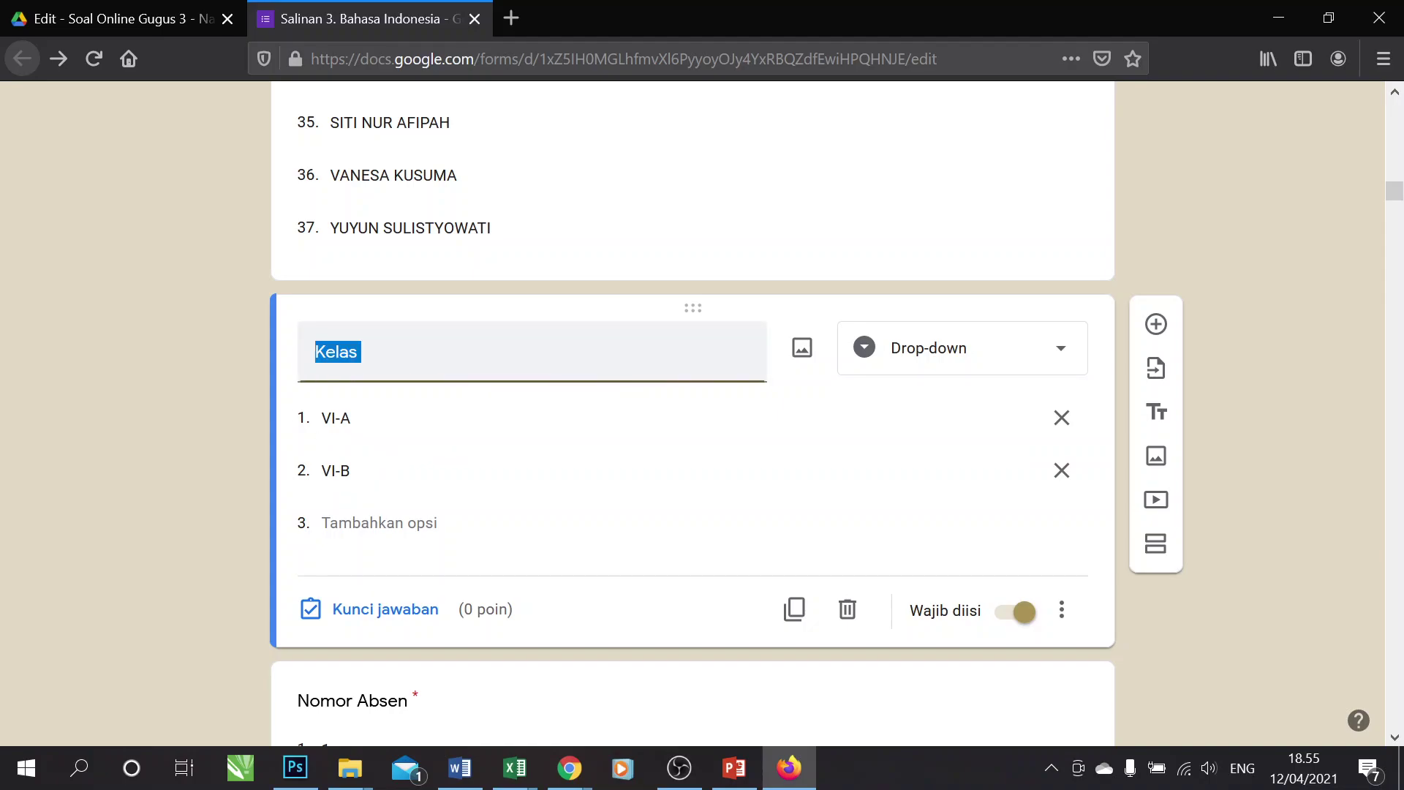
click(160, 383)
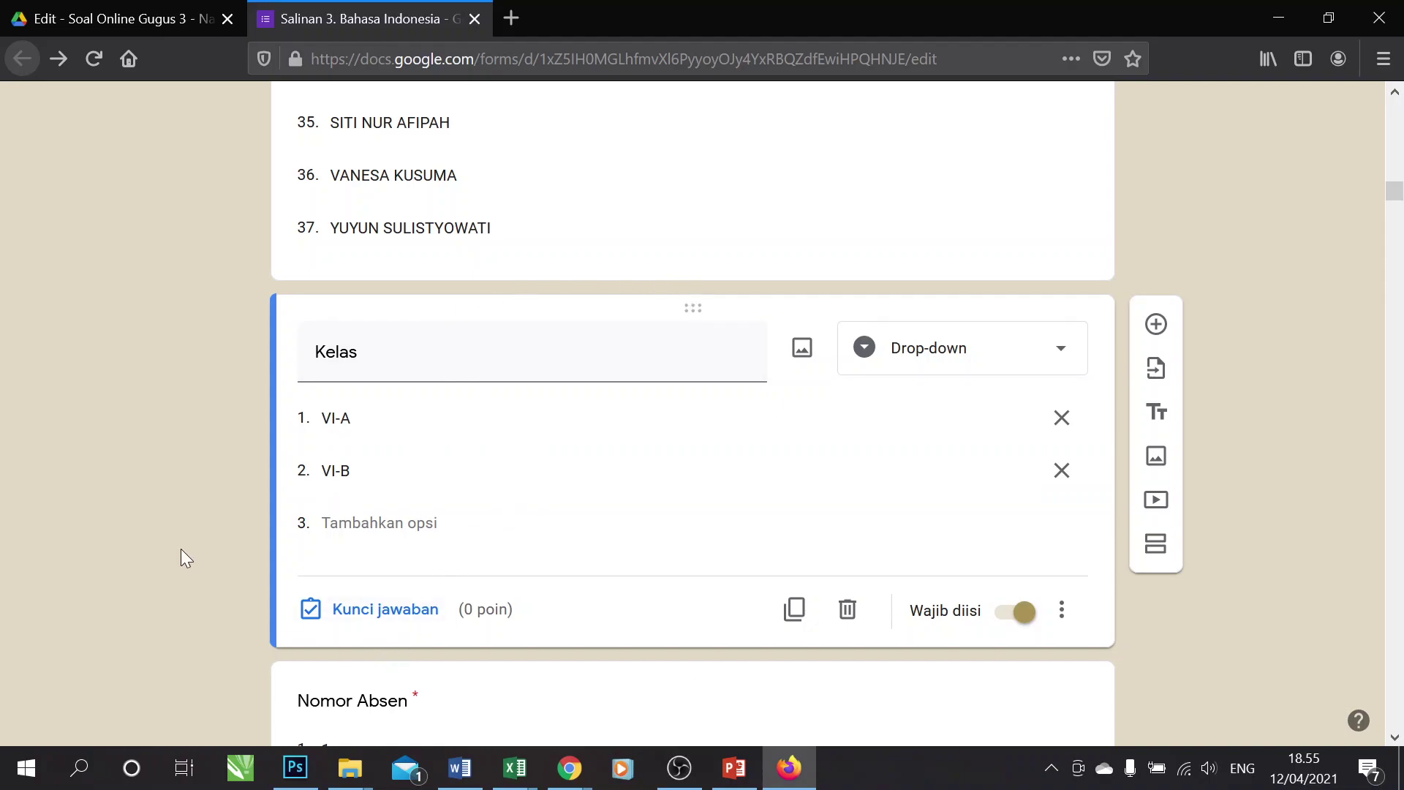
scroll(182, 553, down, 1)
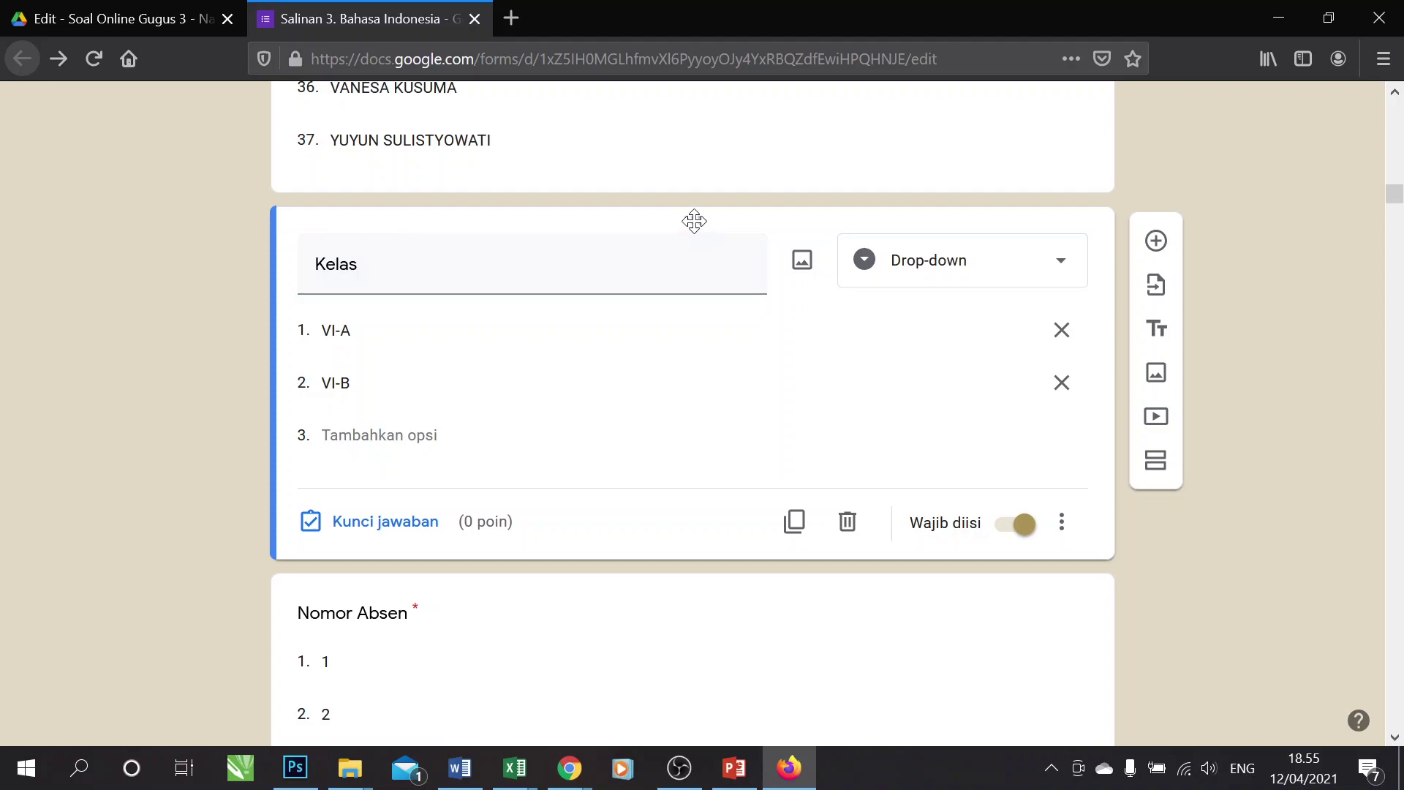
drag(694, 221, 716, 485)
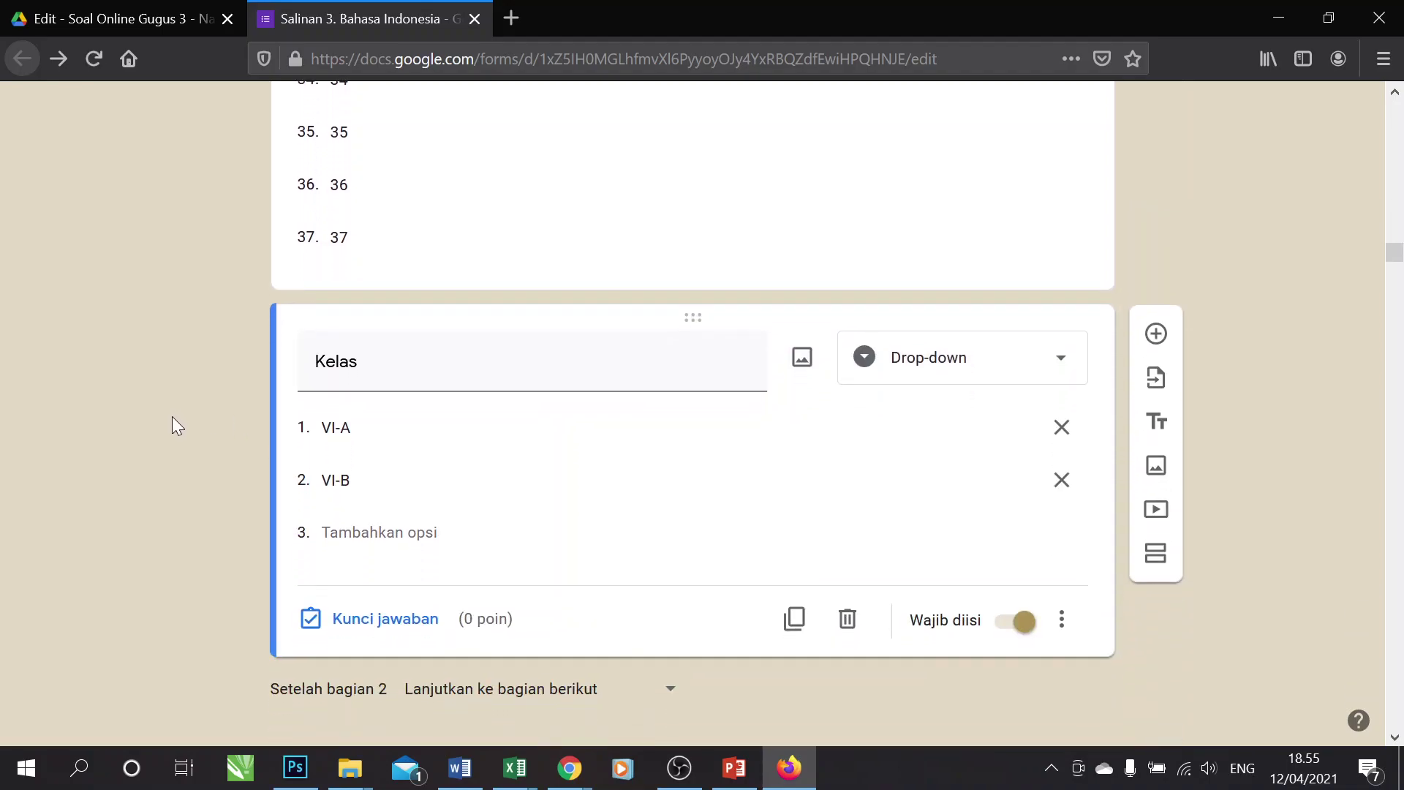
- Review the form from its title section through the reordered identity questions to the earthquake reading passage that opens the Soal section
scroll(173, 420, down, 1)
scroll(173, 421, up, 5)
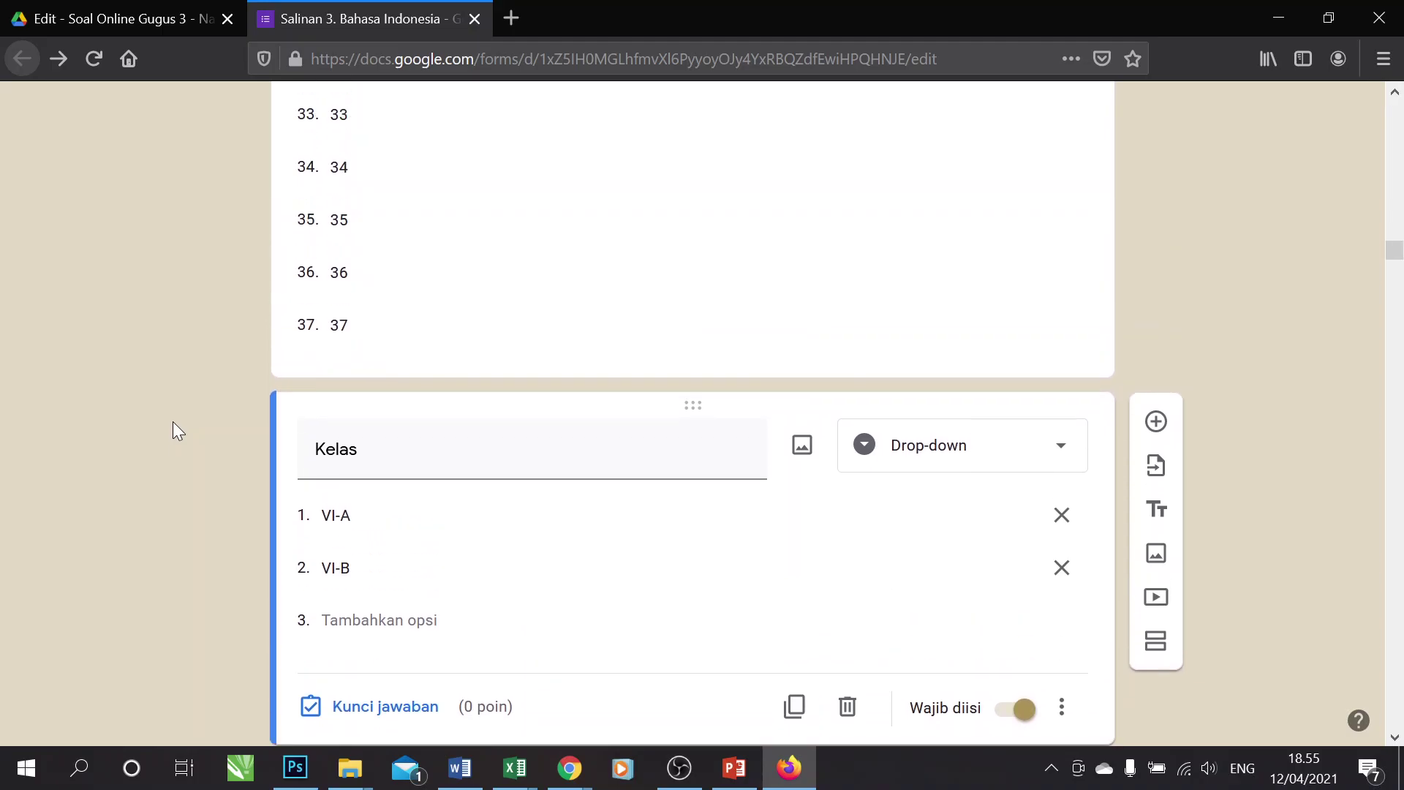
scroll(172, 421, up, 20)
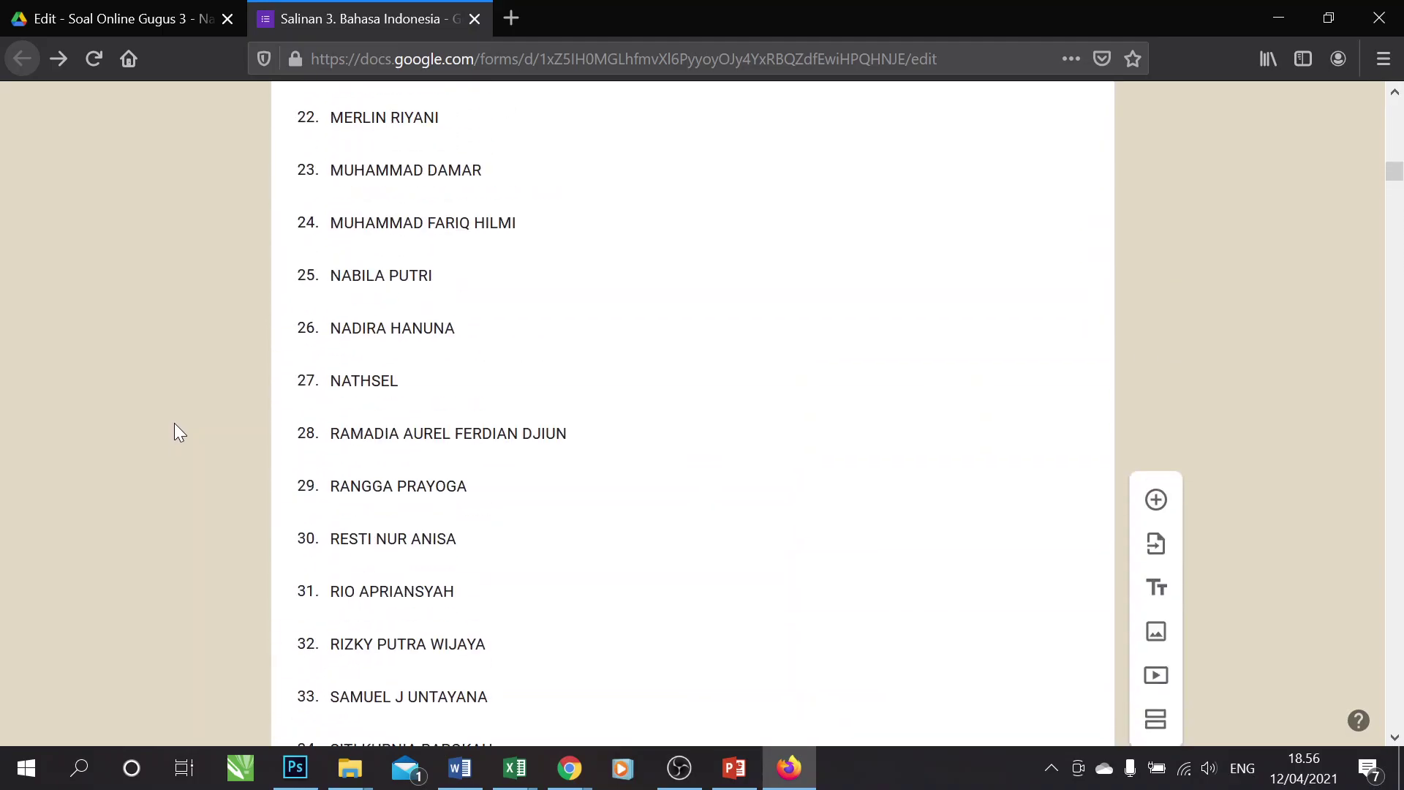
scroll(174, 433, up, 5)
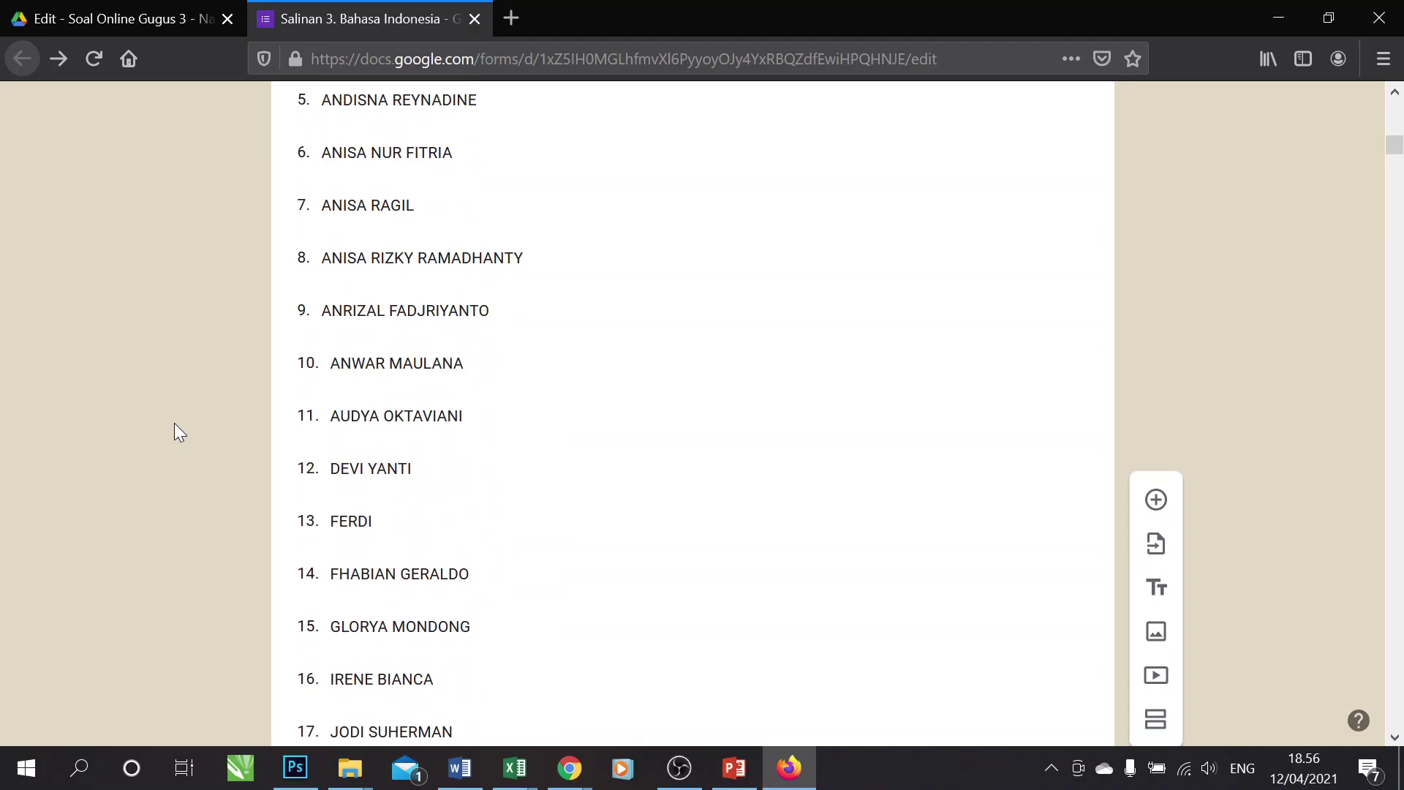
scroll(175, 424, up, 12)
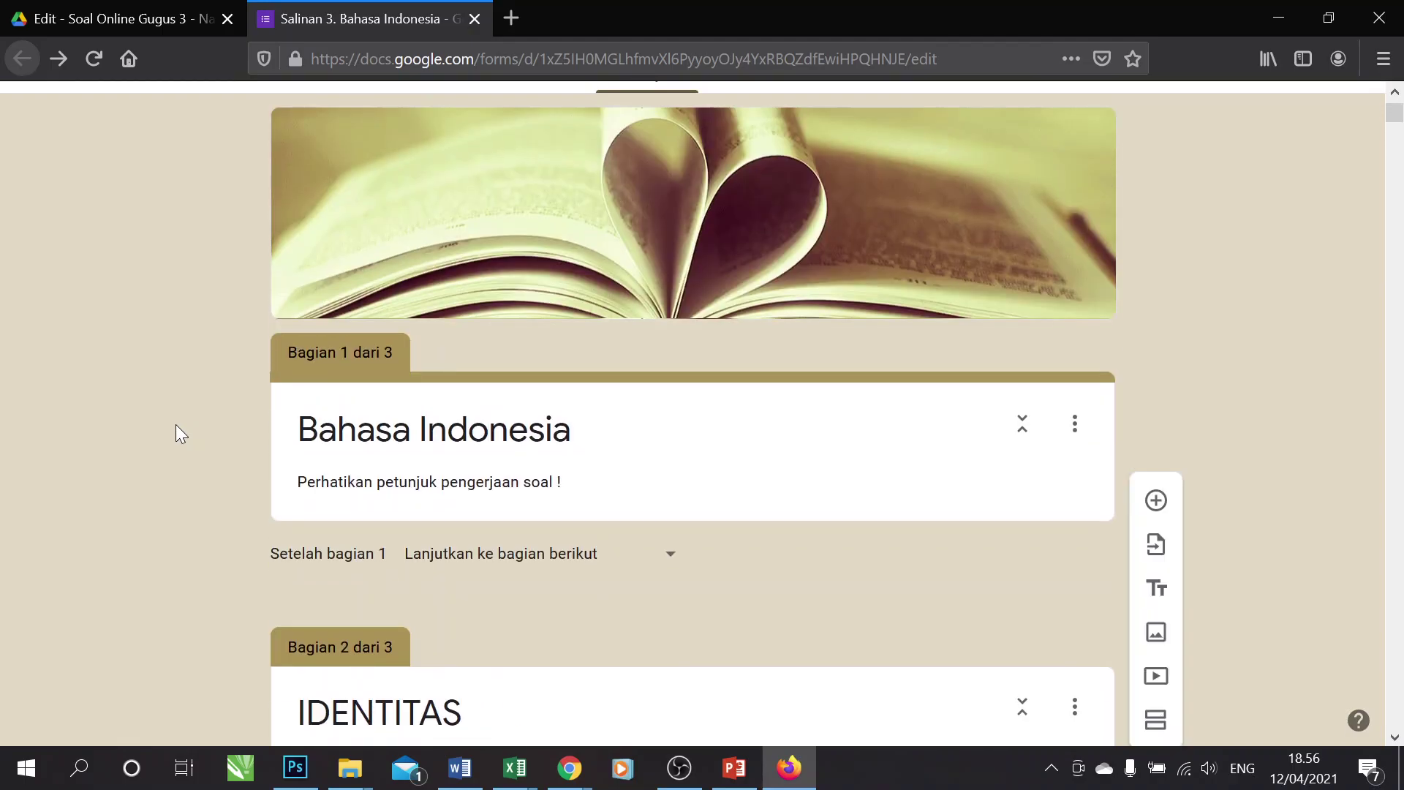
scroll(176, 424, down, 5)
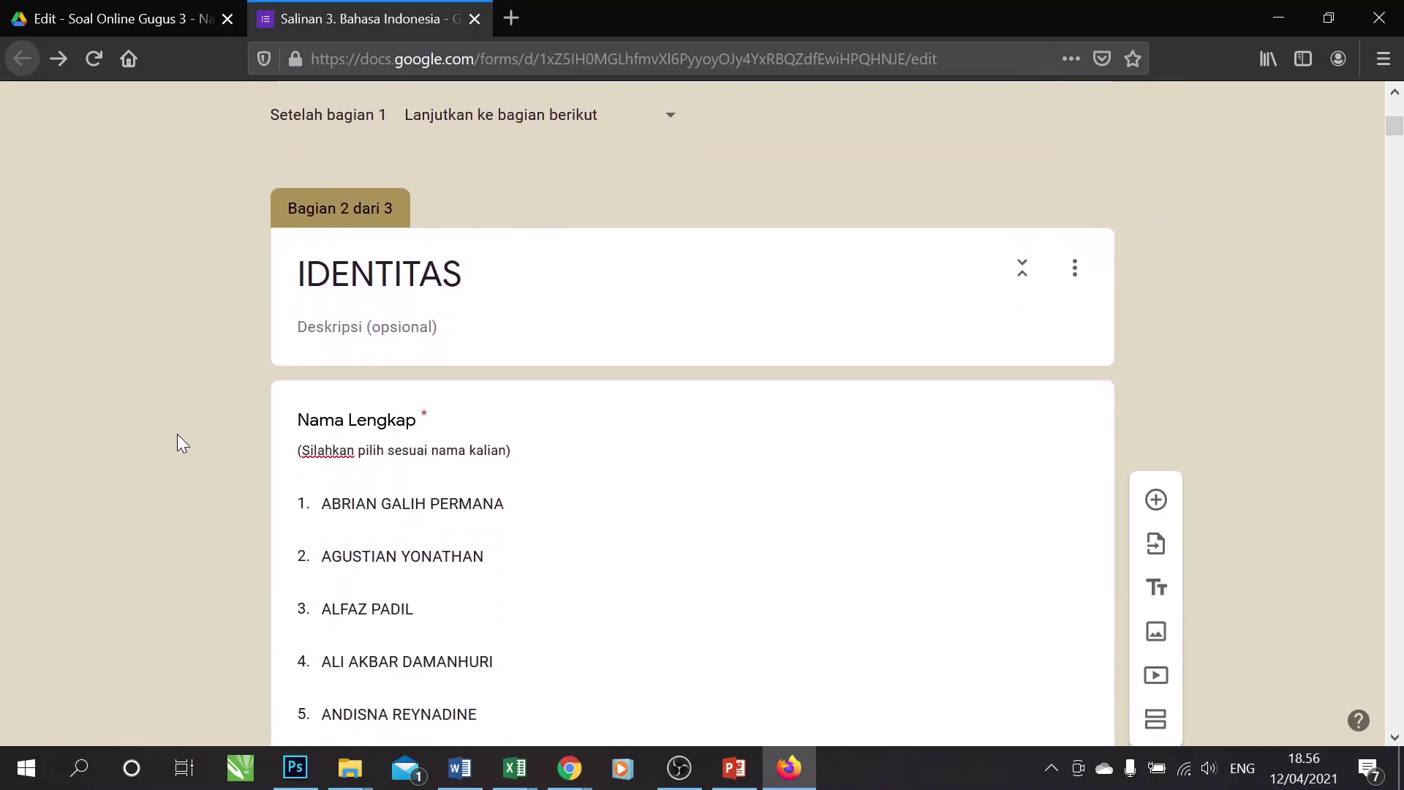
scroll(177, 439, down, 15)
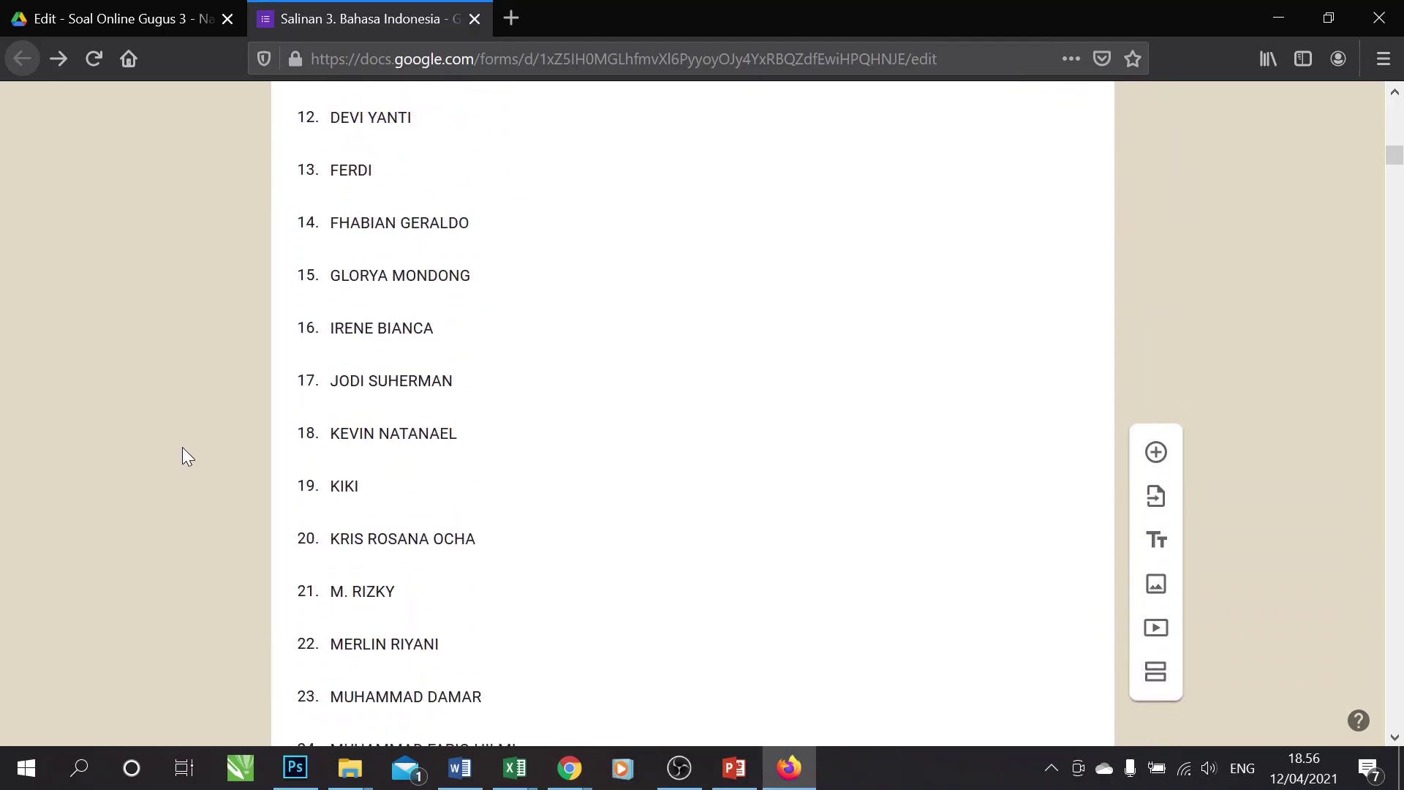
scroll(183, 450, down, 10)
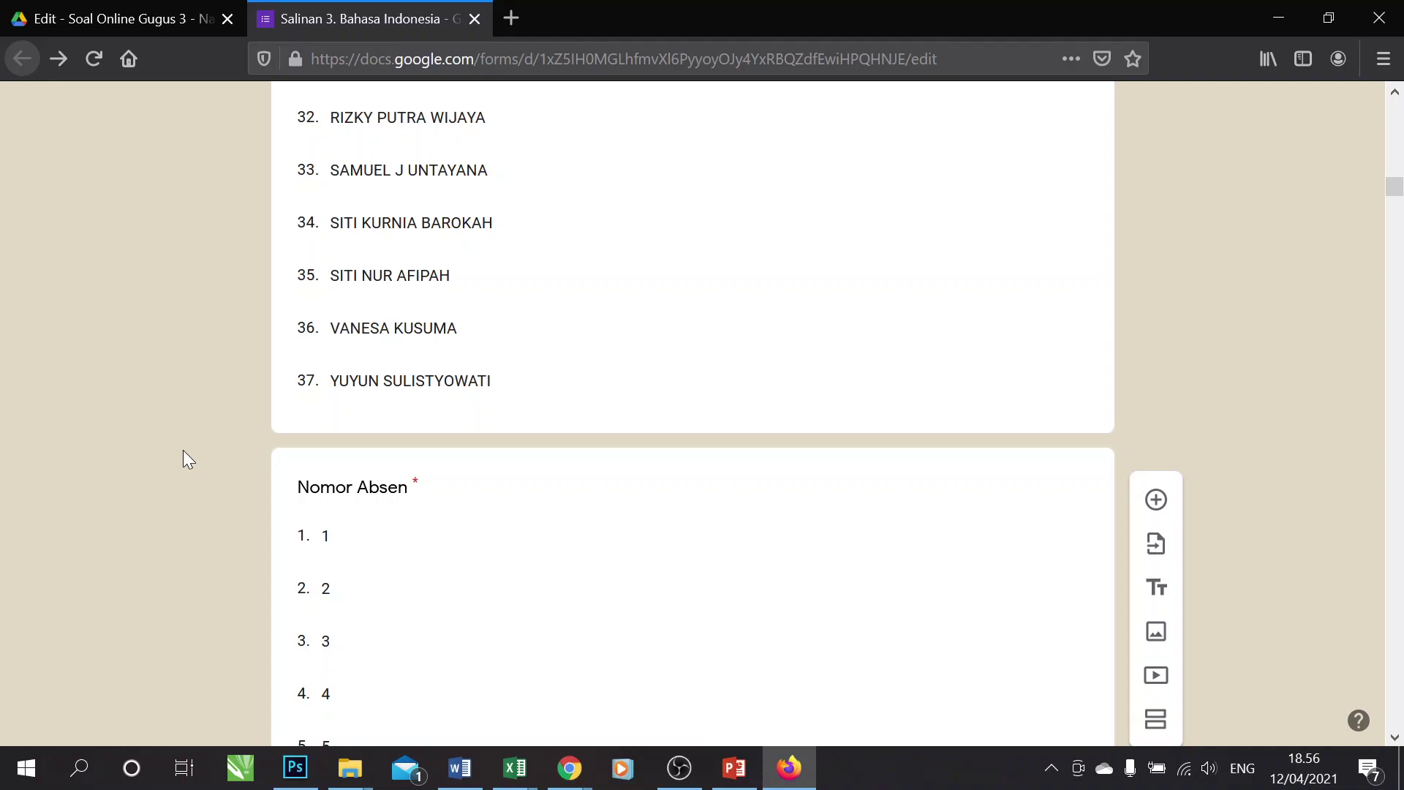
scroll(187, 461, down, 10)
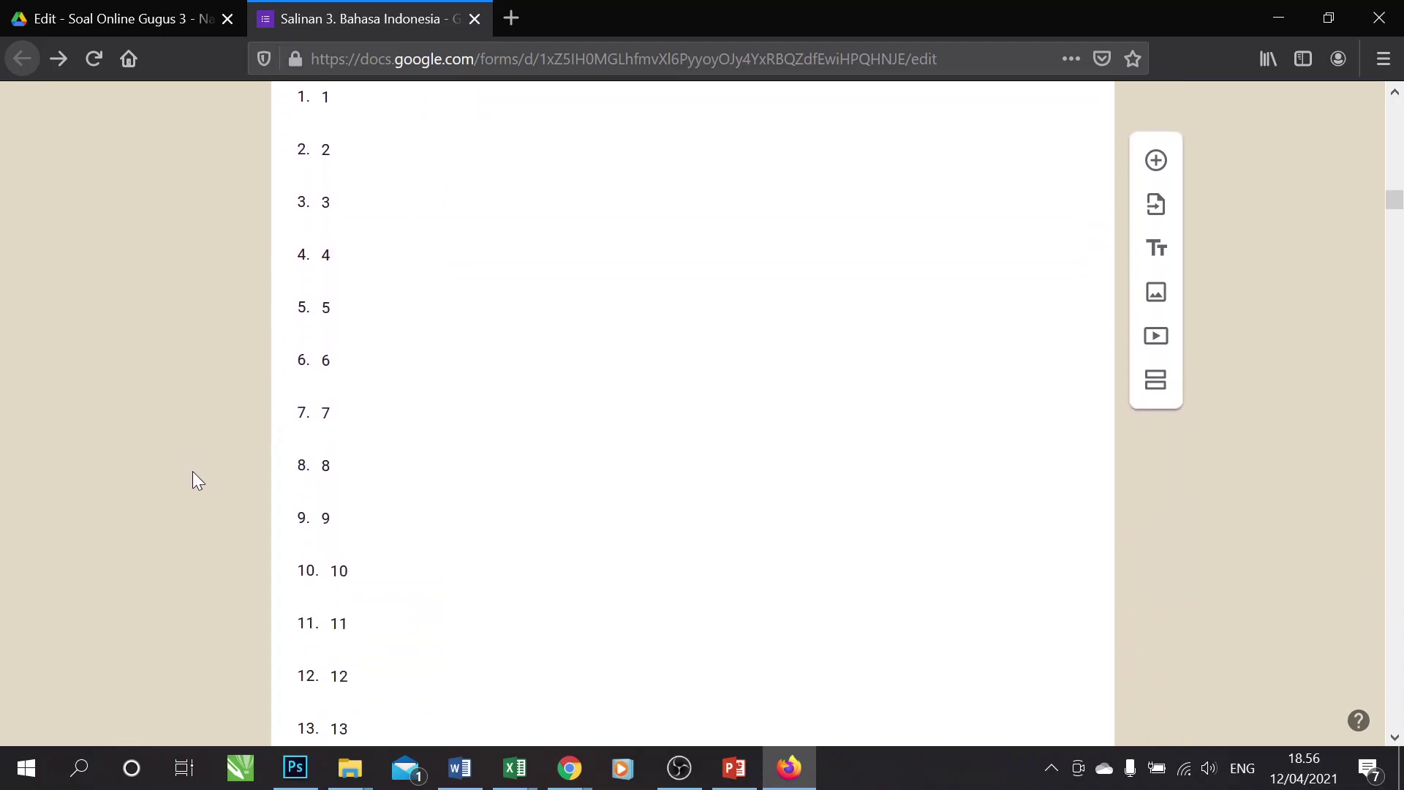
scroll(192, 476, down, 12)
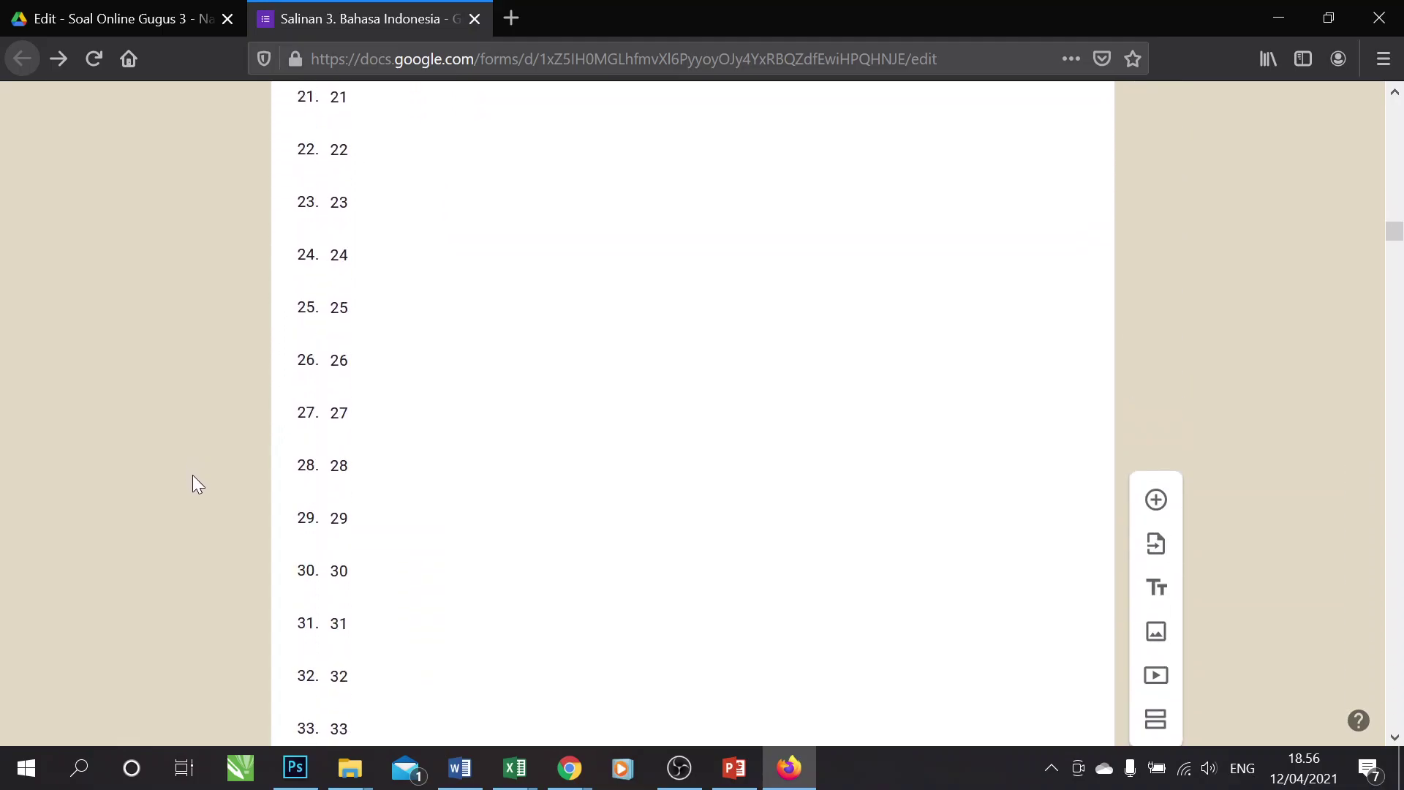
scroll(192, 476, down, 10)
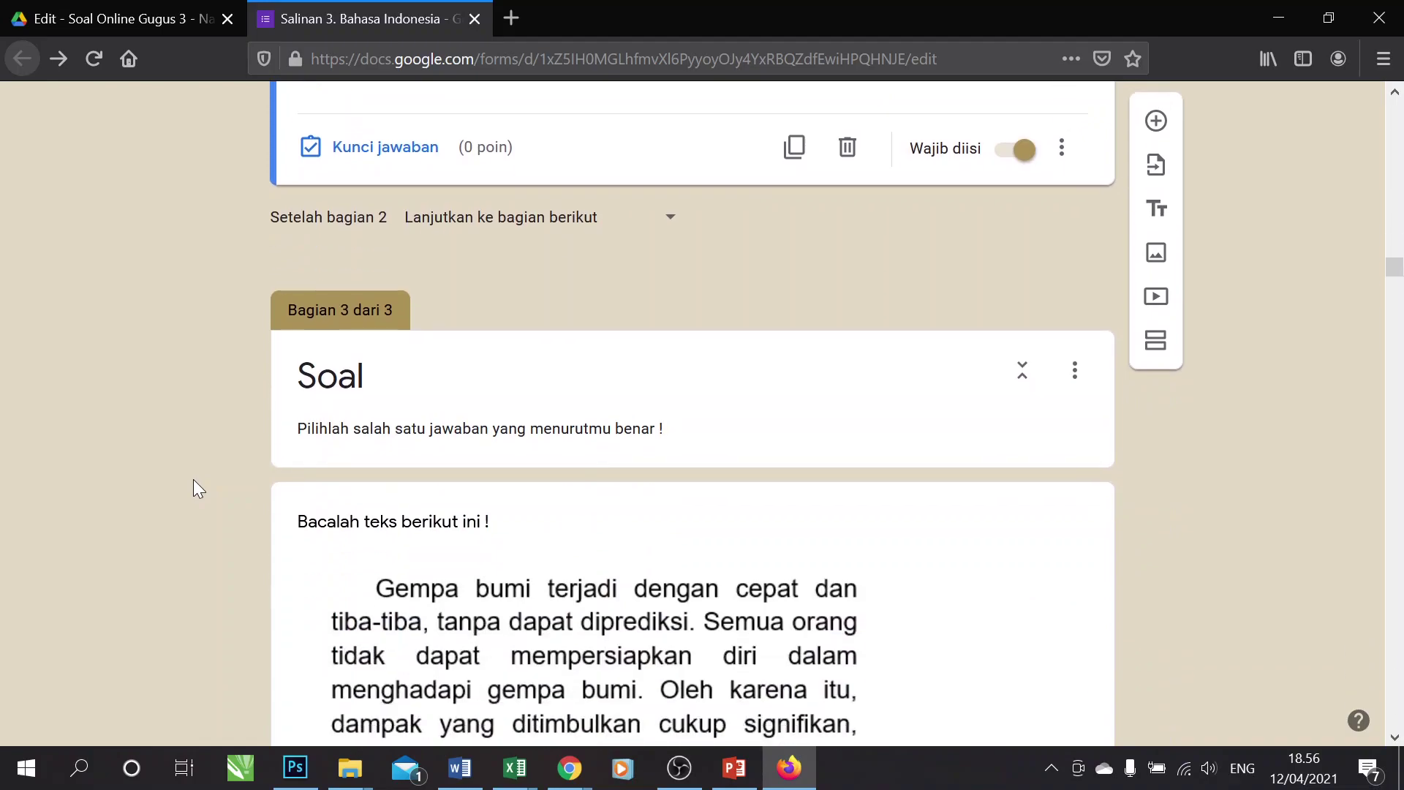
scroll(193, 481, down, 2)
scroll(193, 480, up, 1)
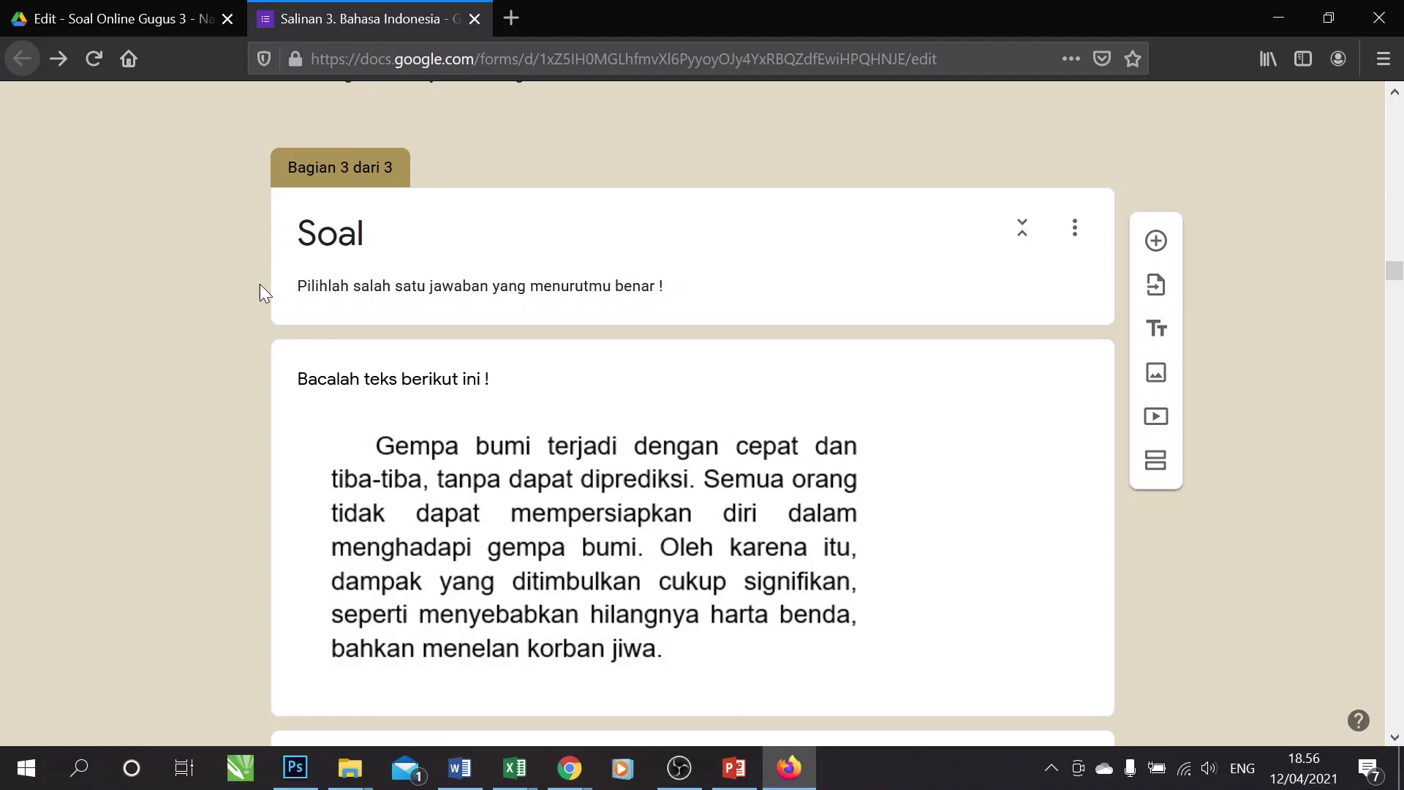
scroll(222, 338, down, 1)
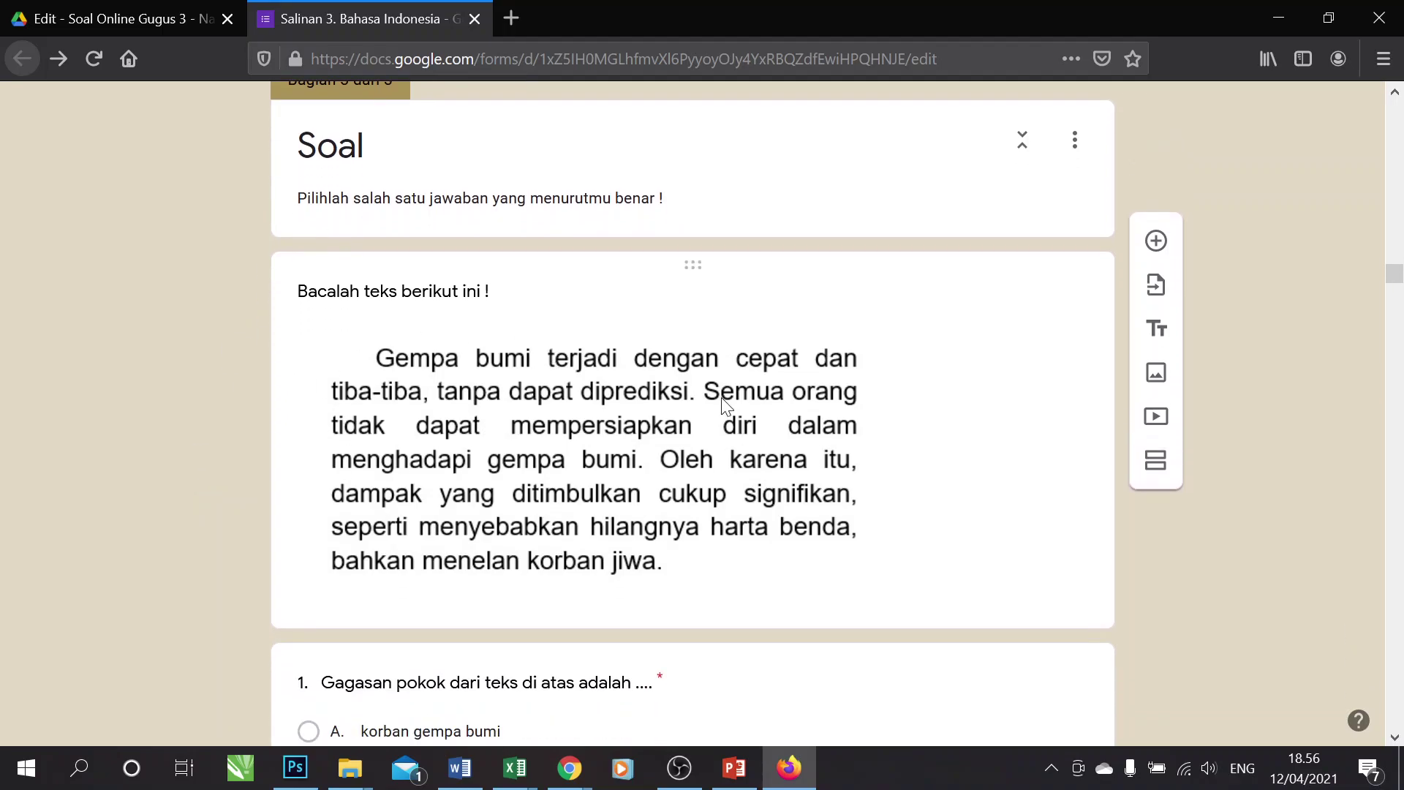
click(961, 426)
click(605, 335)
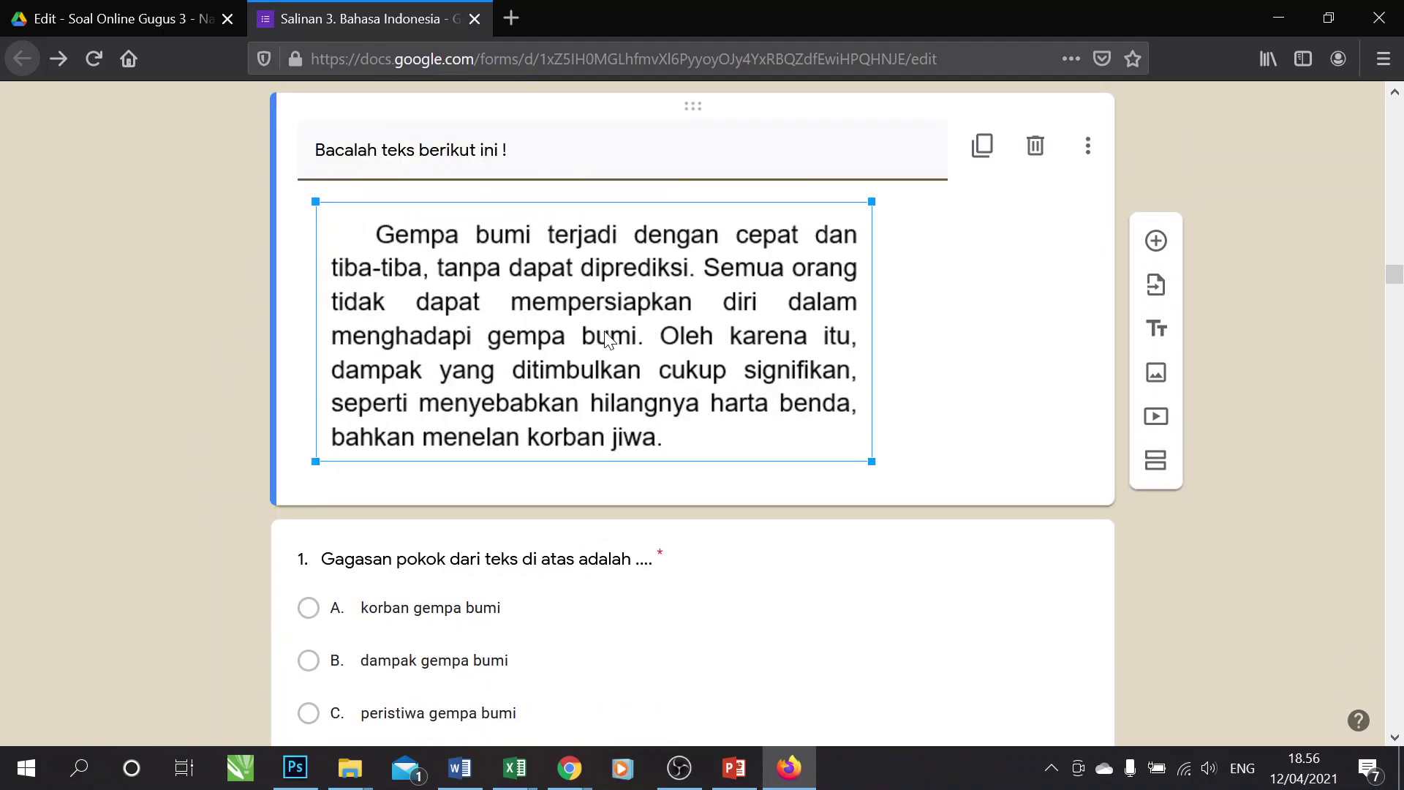
click(910, 353)
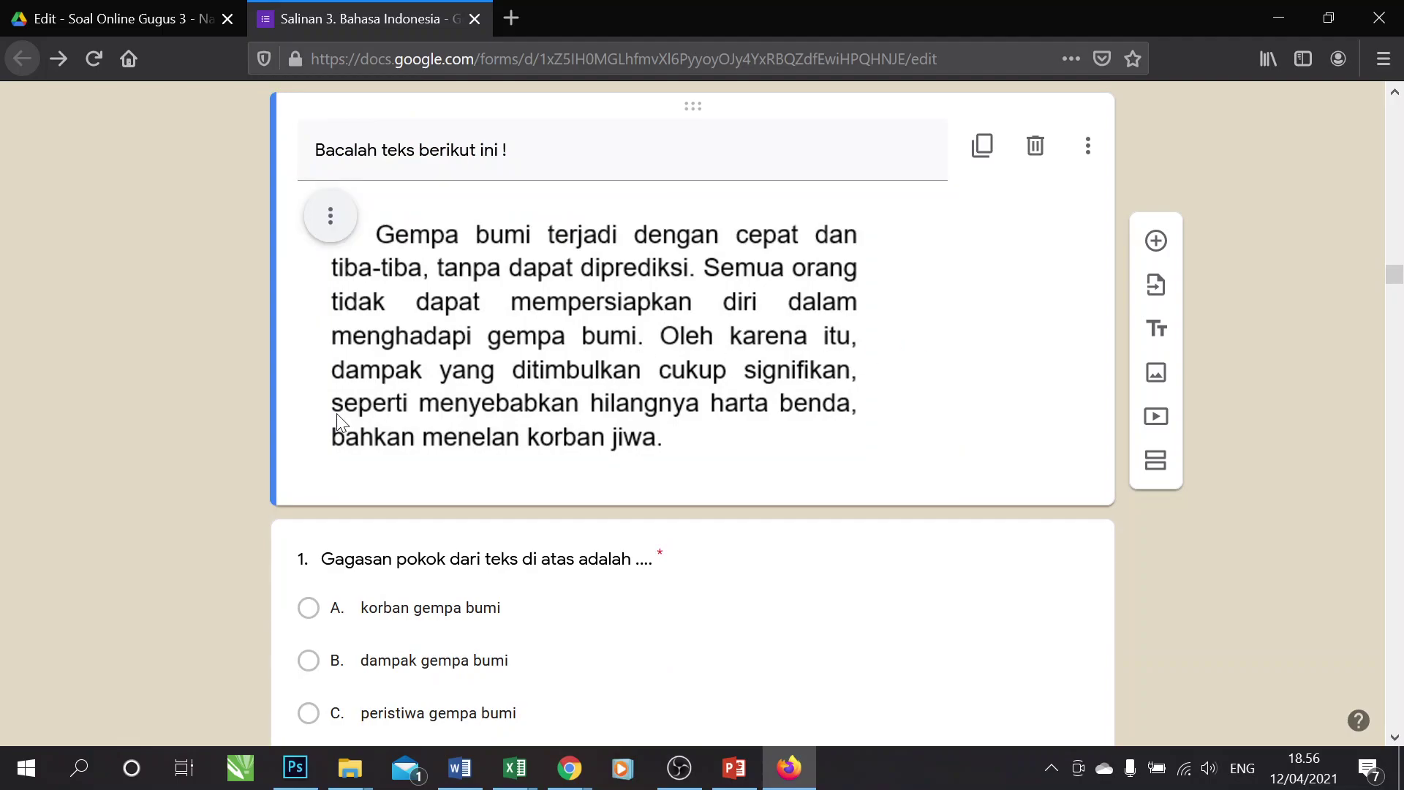
- Open question 1's answer key and try marking A. korban gempa bumi as correct, both instead of and alongside B. dampak gempa bumi
scroll(337, 423, down, 3)
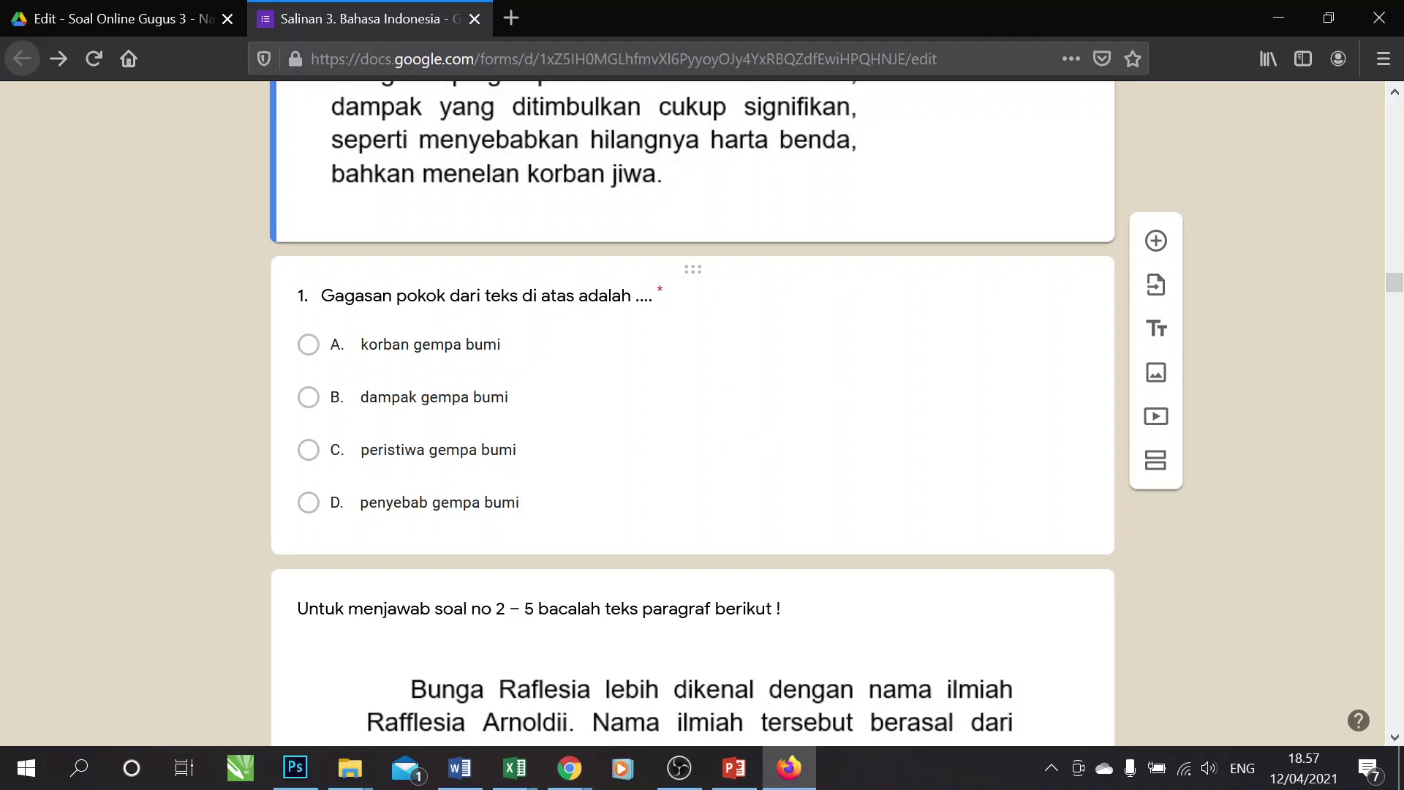
click(887, 411)
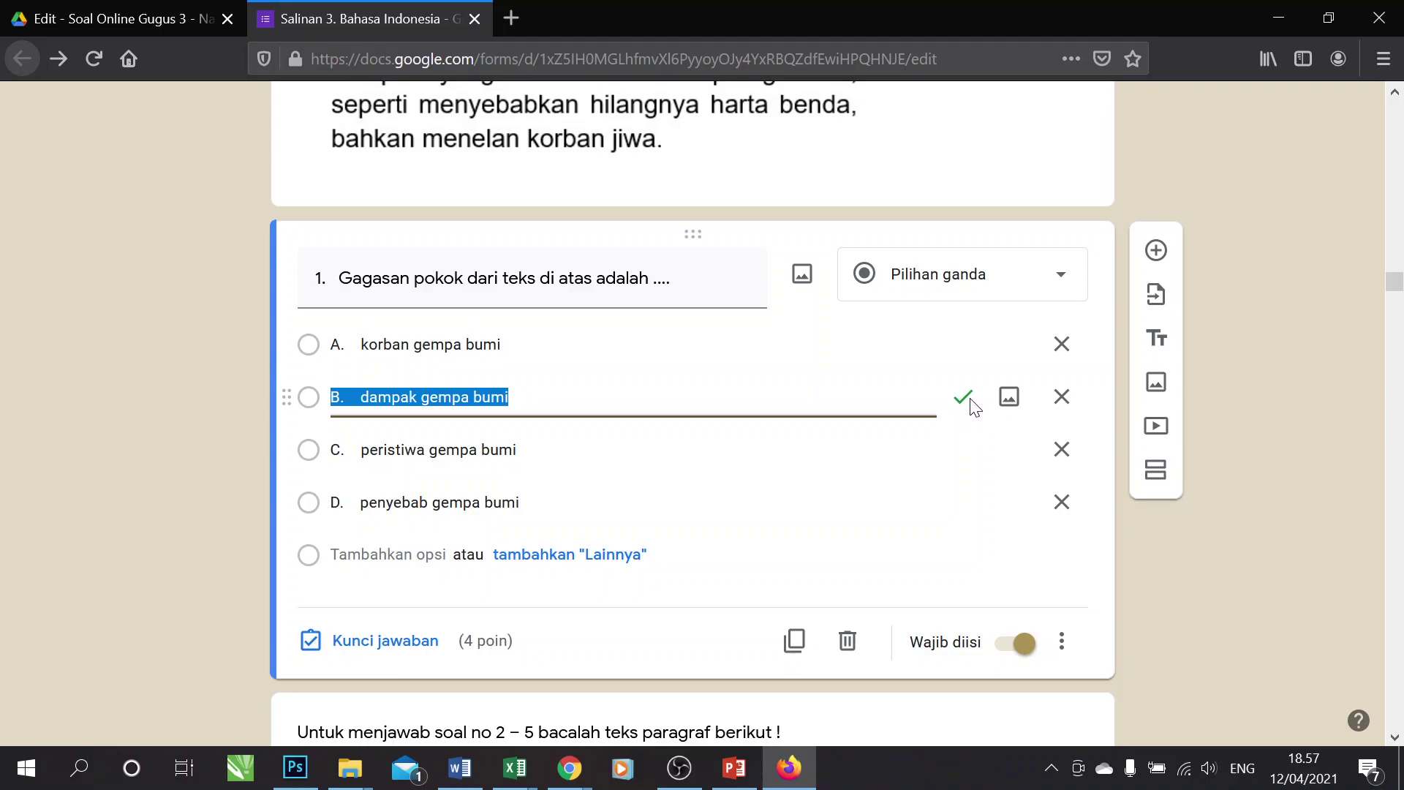
click(404, 644)
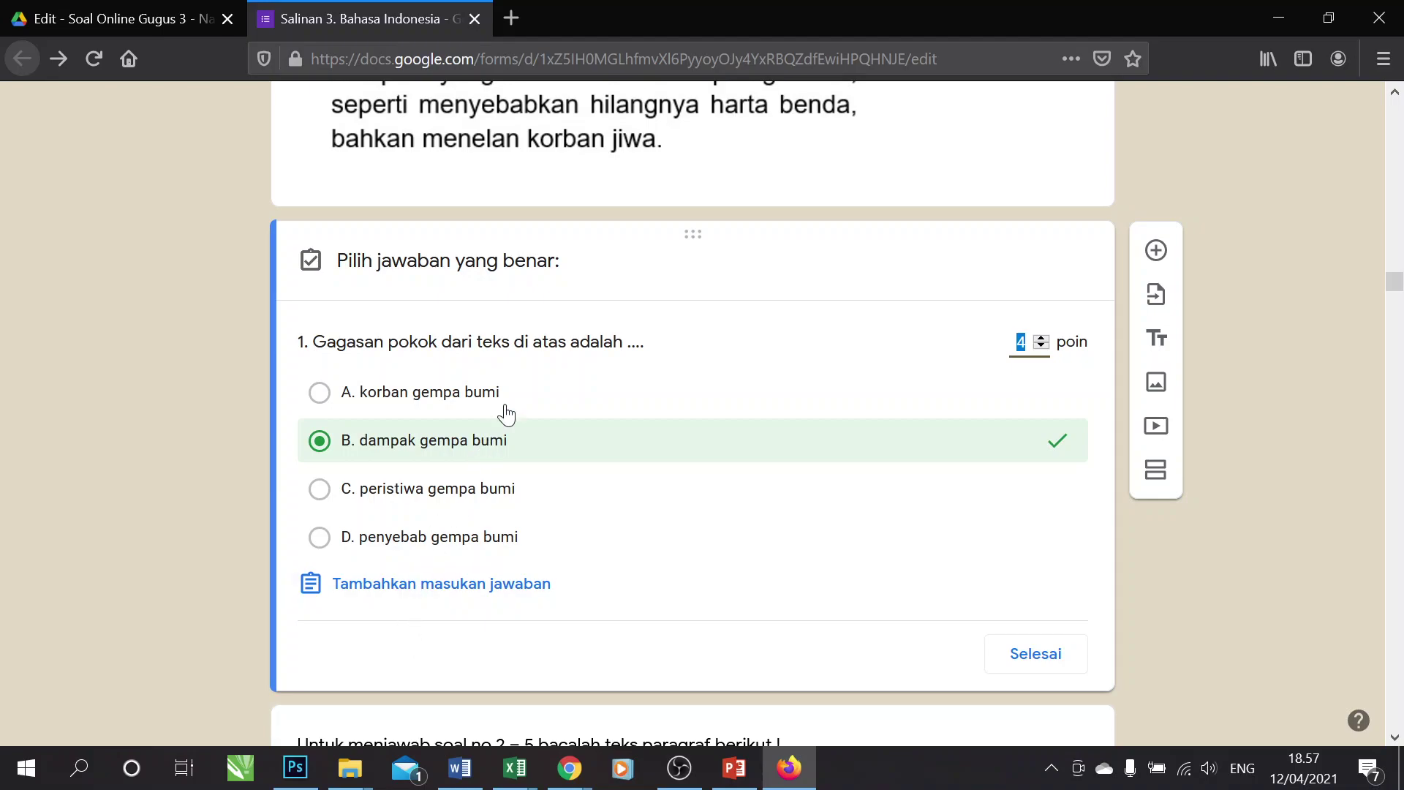
click(468, 457)
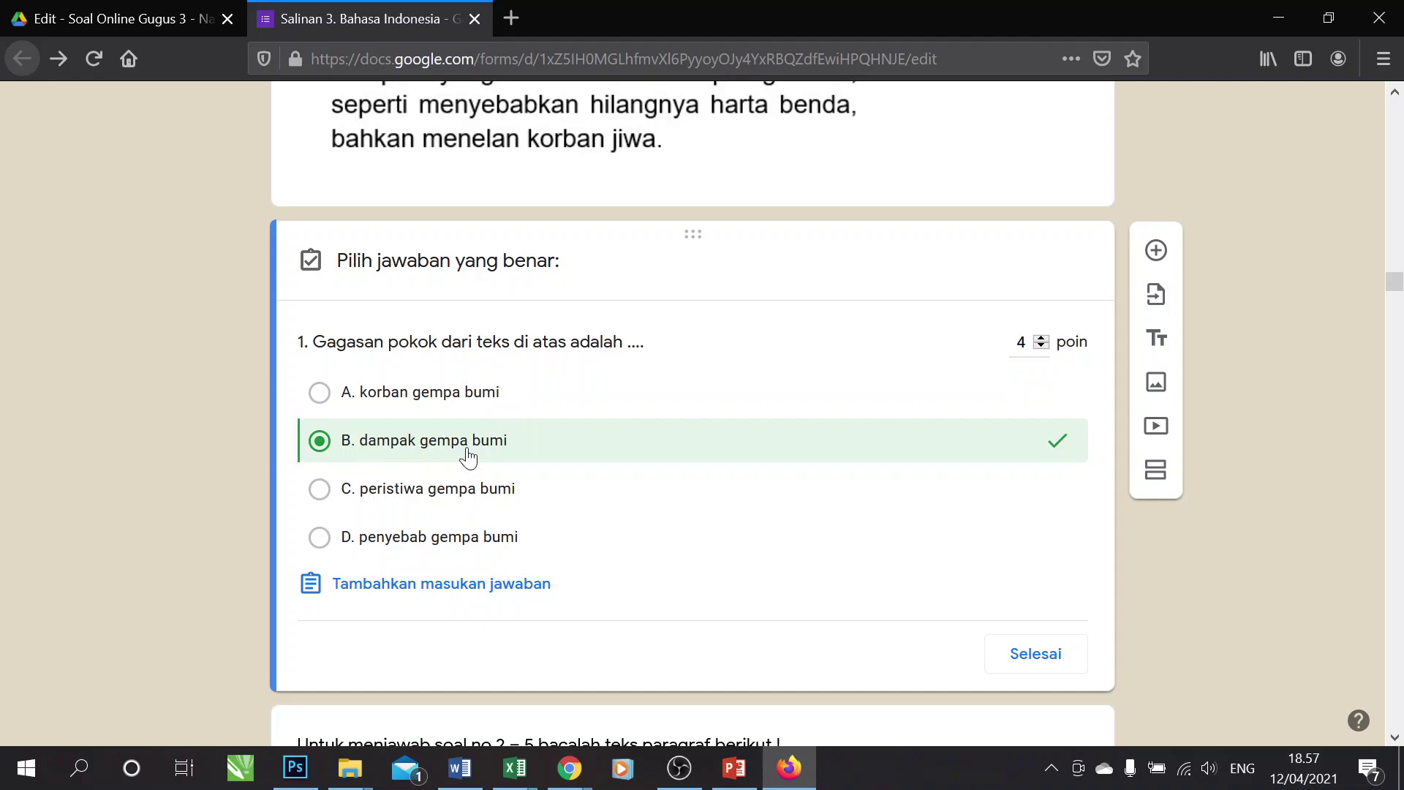
click(428, 393)
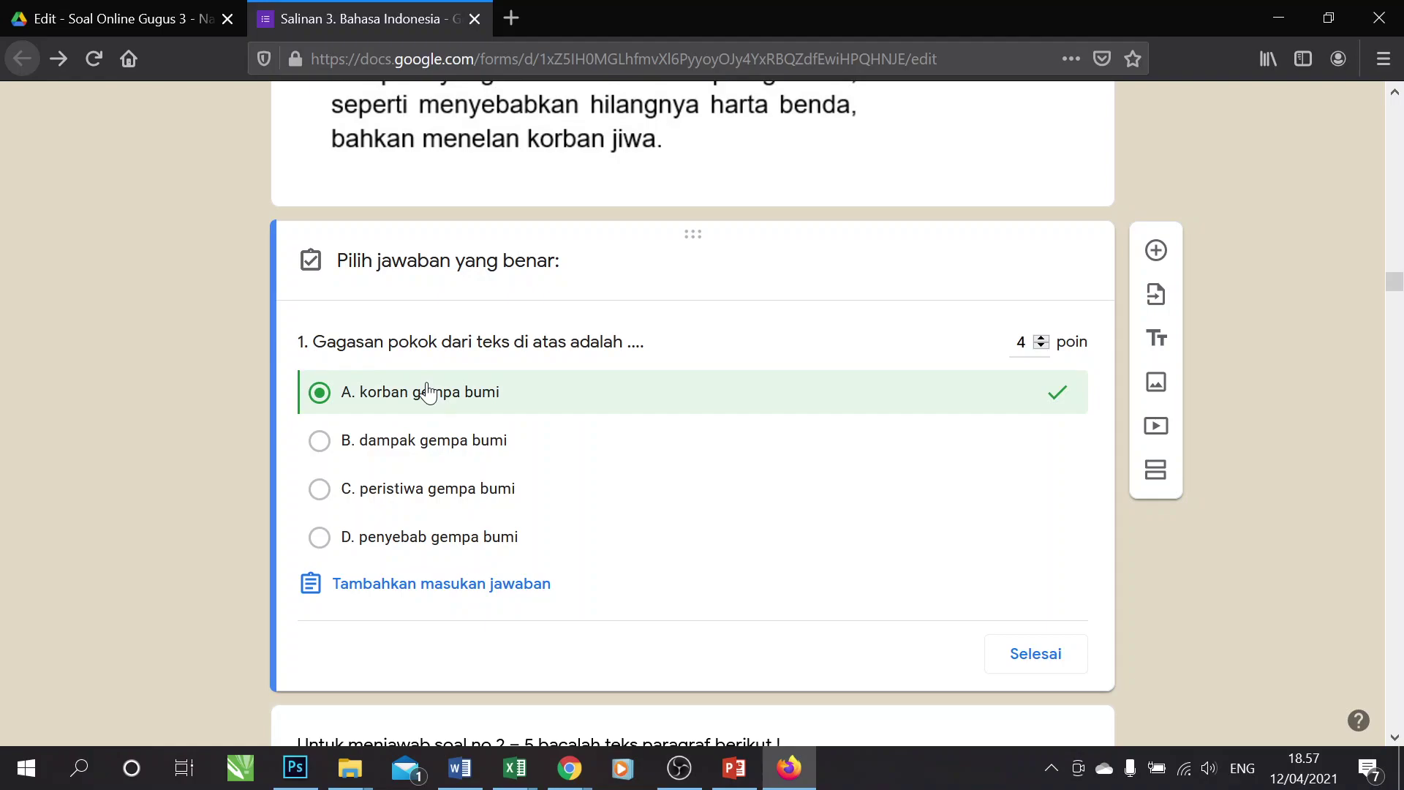
click(472, 442)
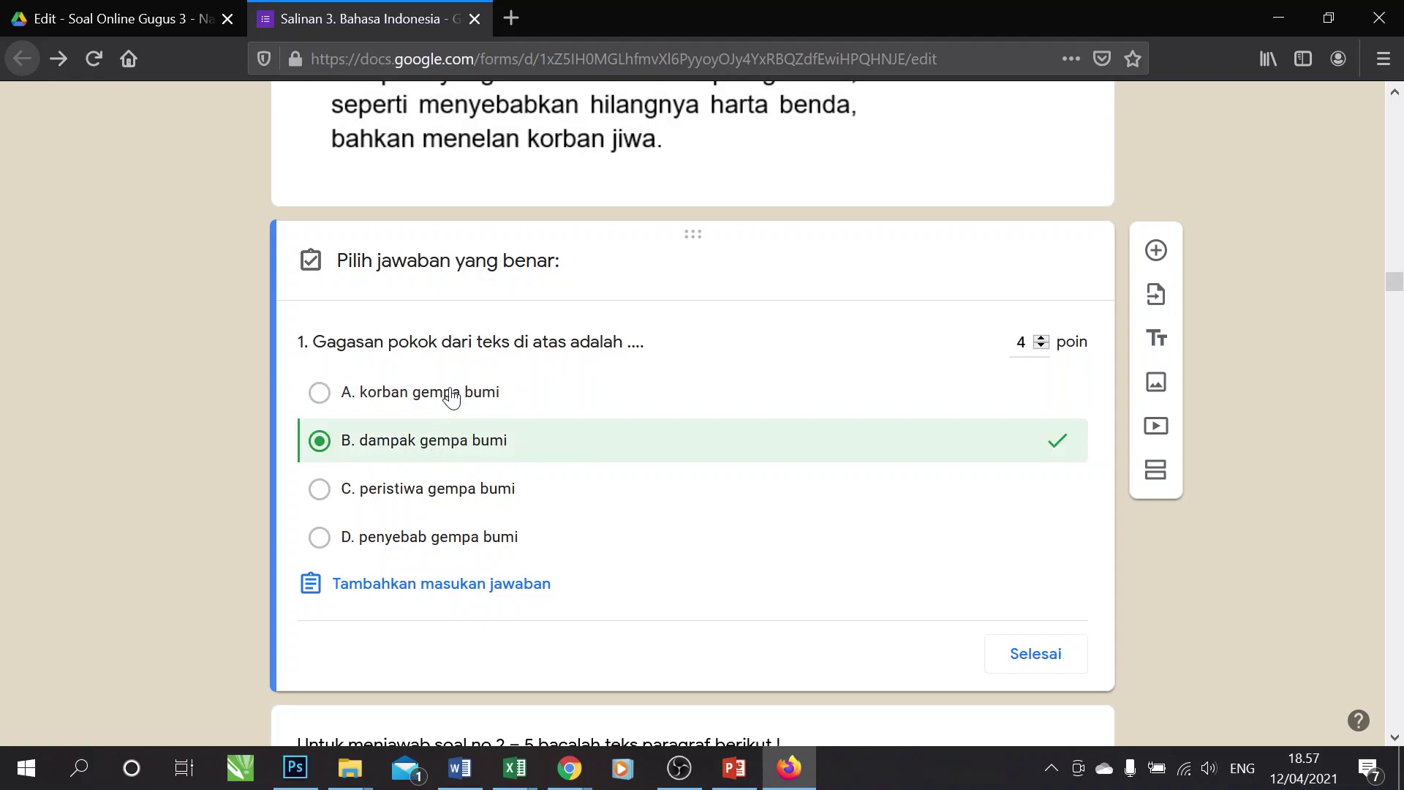
click(452, 396)
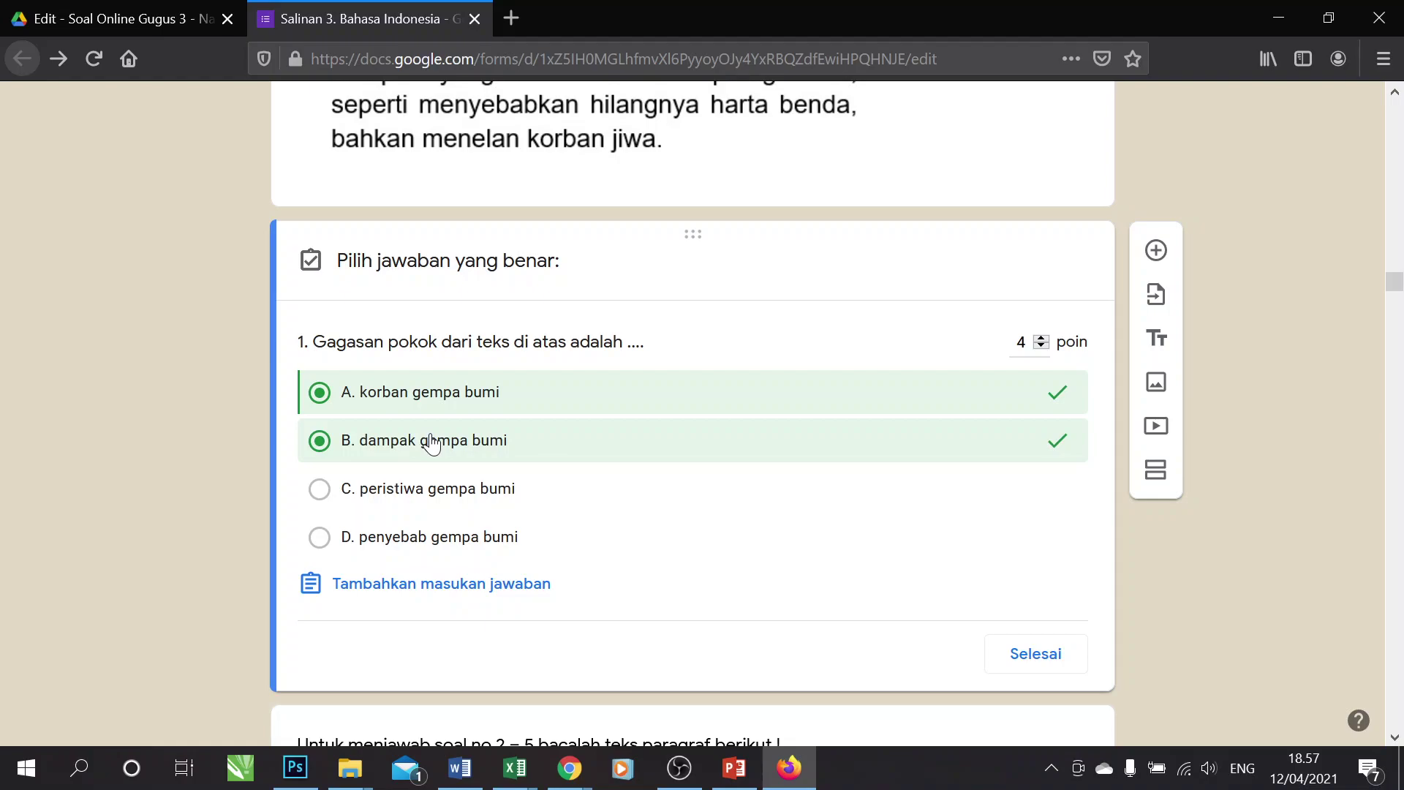
click(437, 389)
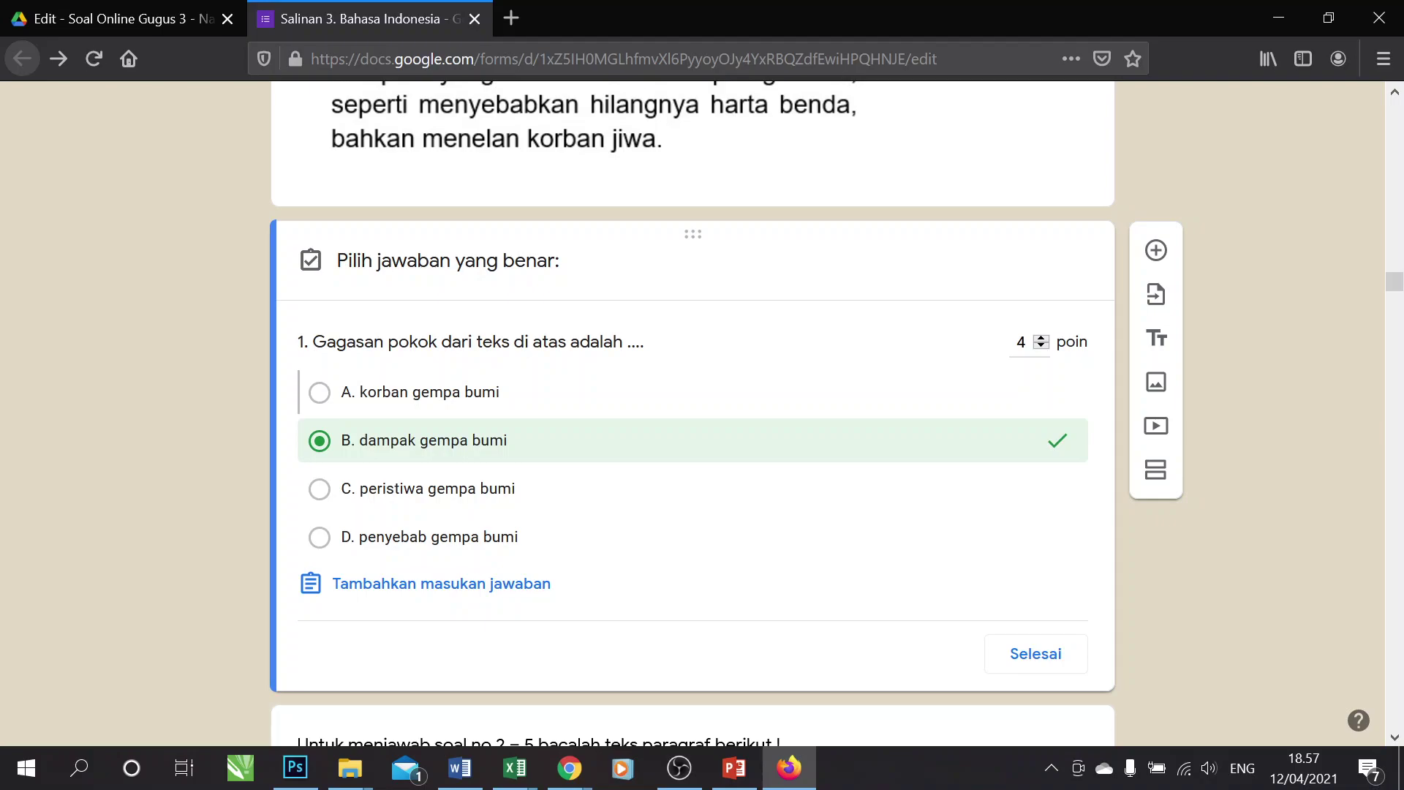
- Try adjusting question 1's point value, leave it at 4 points and close the answer key
click(1041, 338)
double_click(1022, 342)
click(1042, 346)
click(1044, 656)
click(1066, 658)
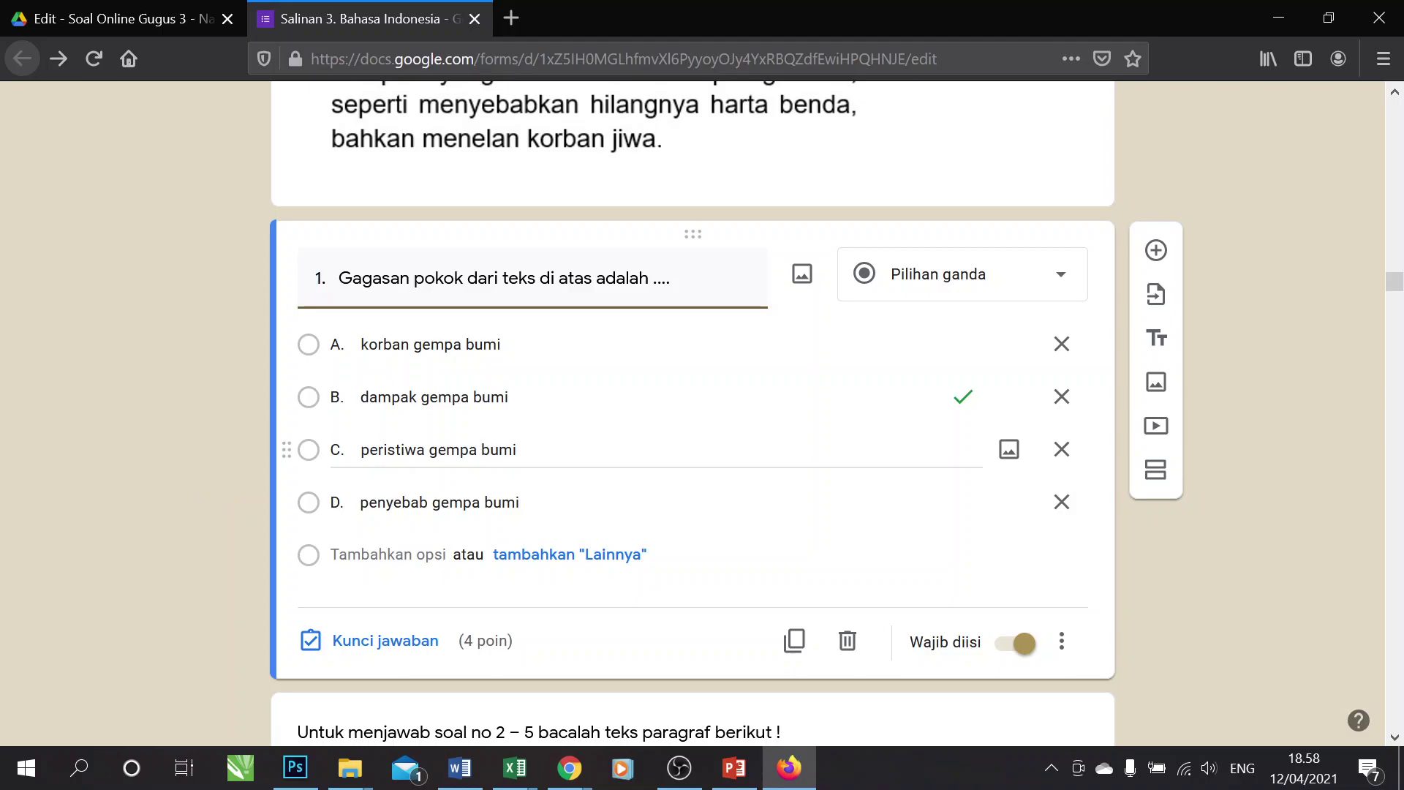
scroll(440, 452, down, 1)
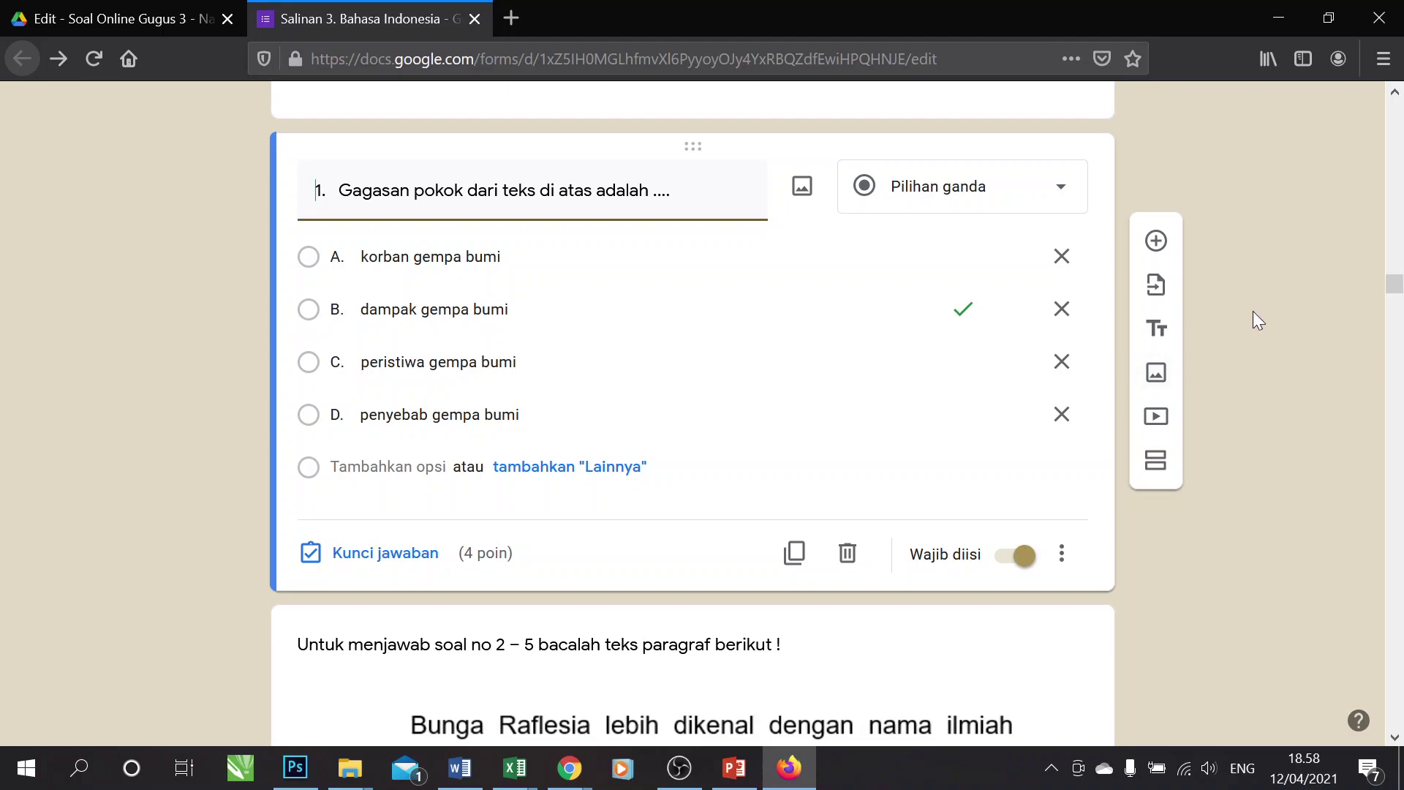
scroll(1275, 298, up, 15)
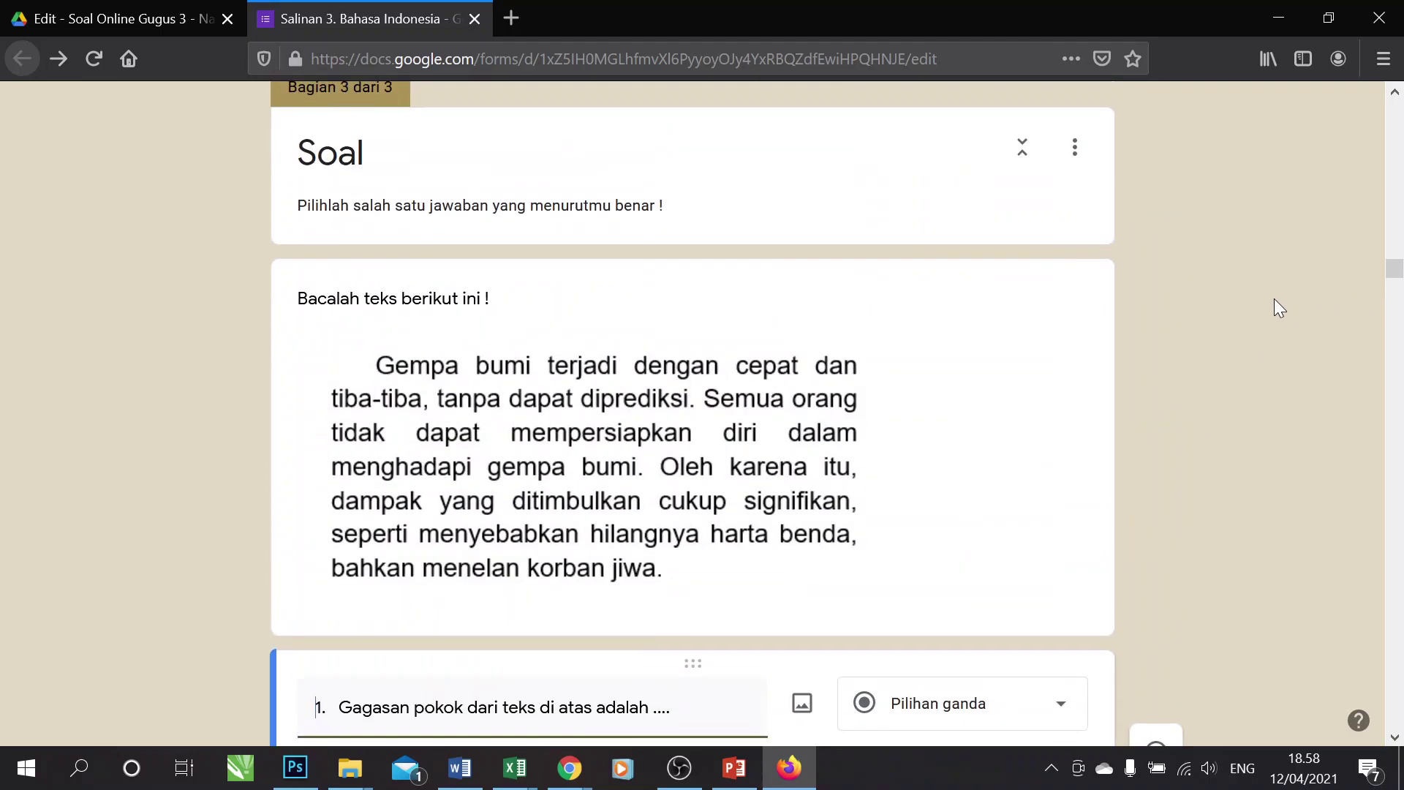
- Check the form's total points and review the identity option lists, the earthquake reading passage and question 1 with its answer options
scroll(1275, 301, up, 20)
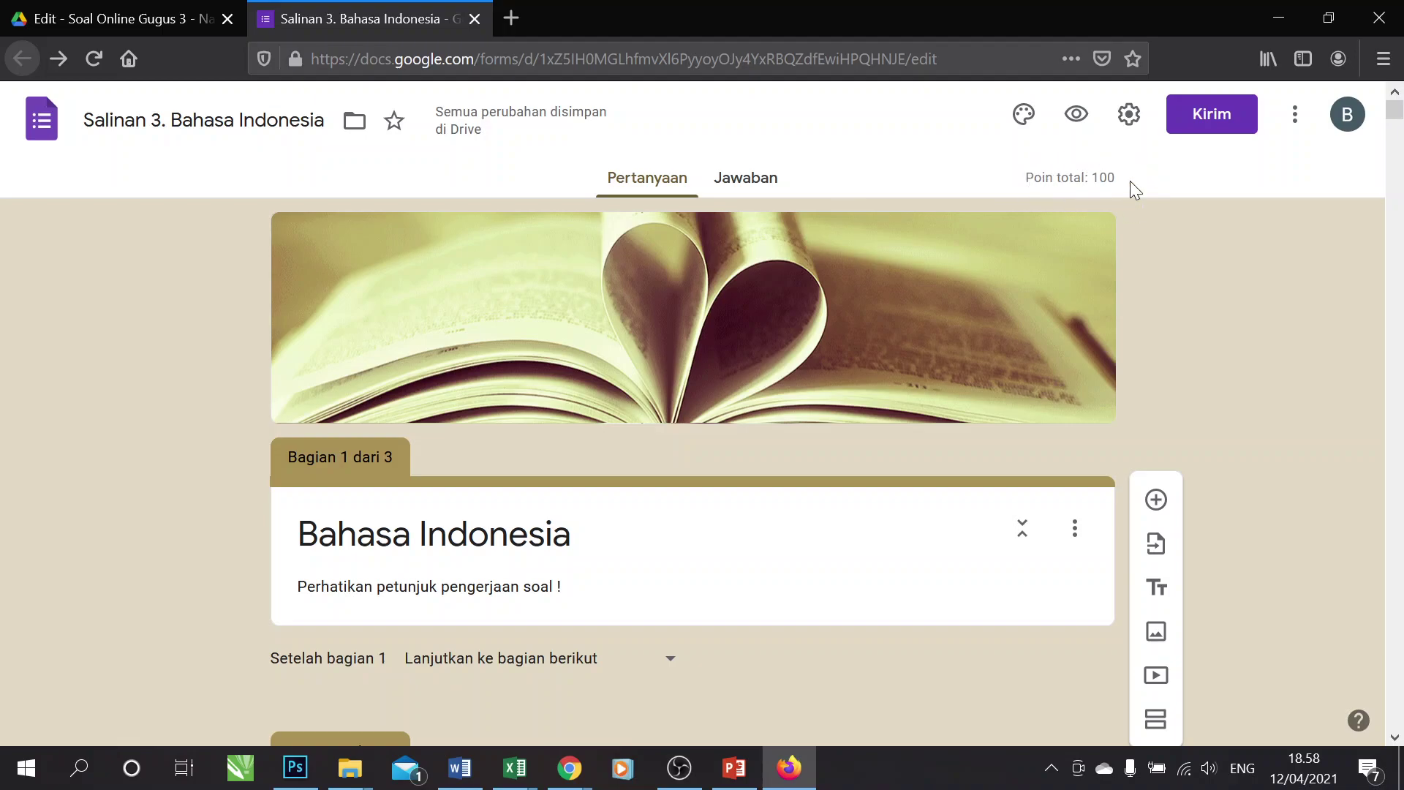
scroll(1159, 258, down, 20)
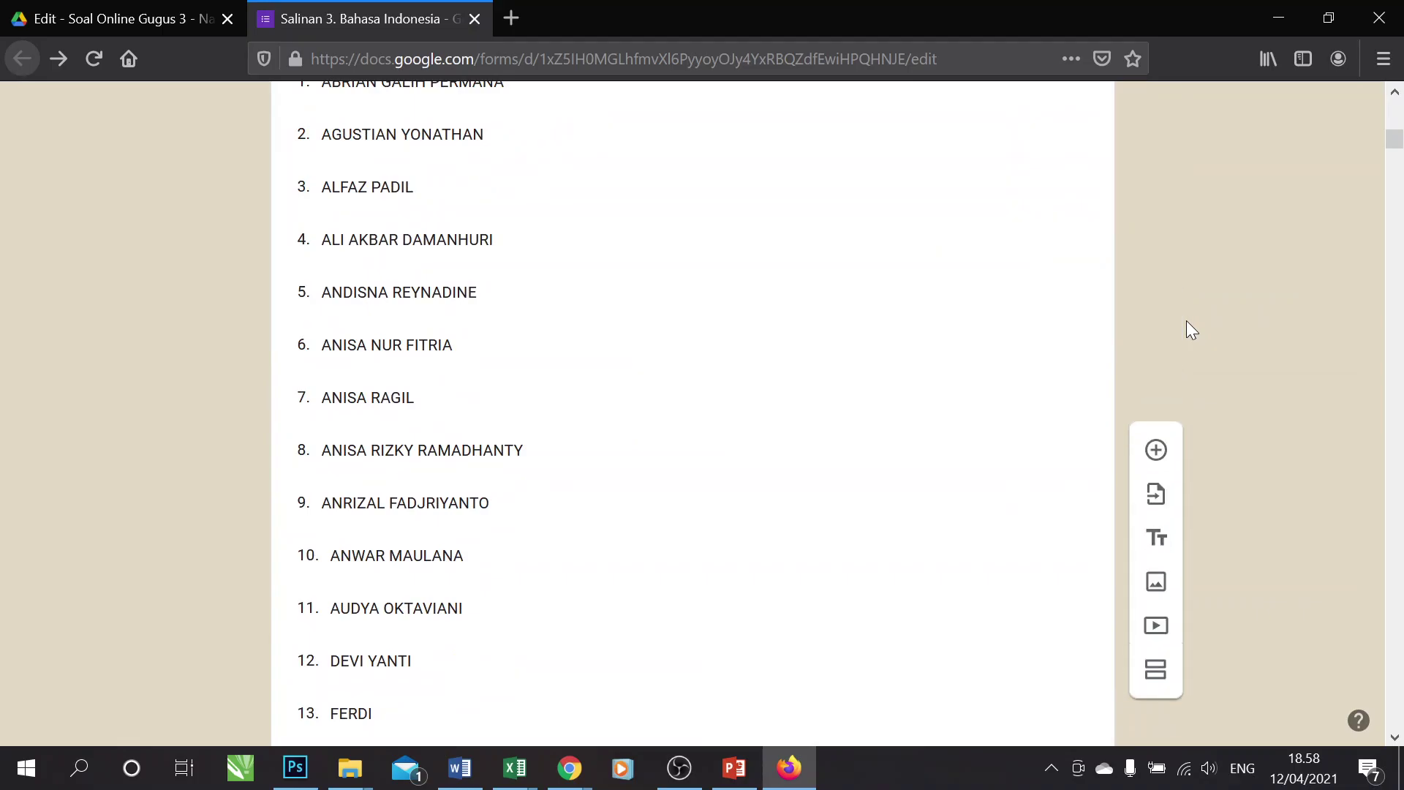
scroll(1187, 344, down, 20)
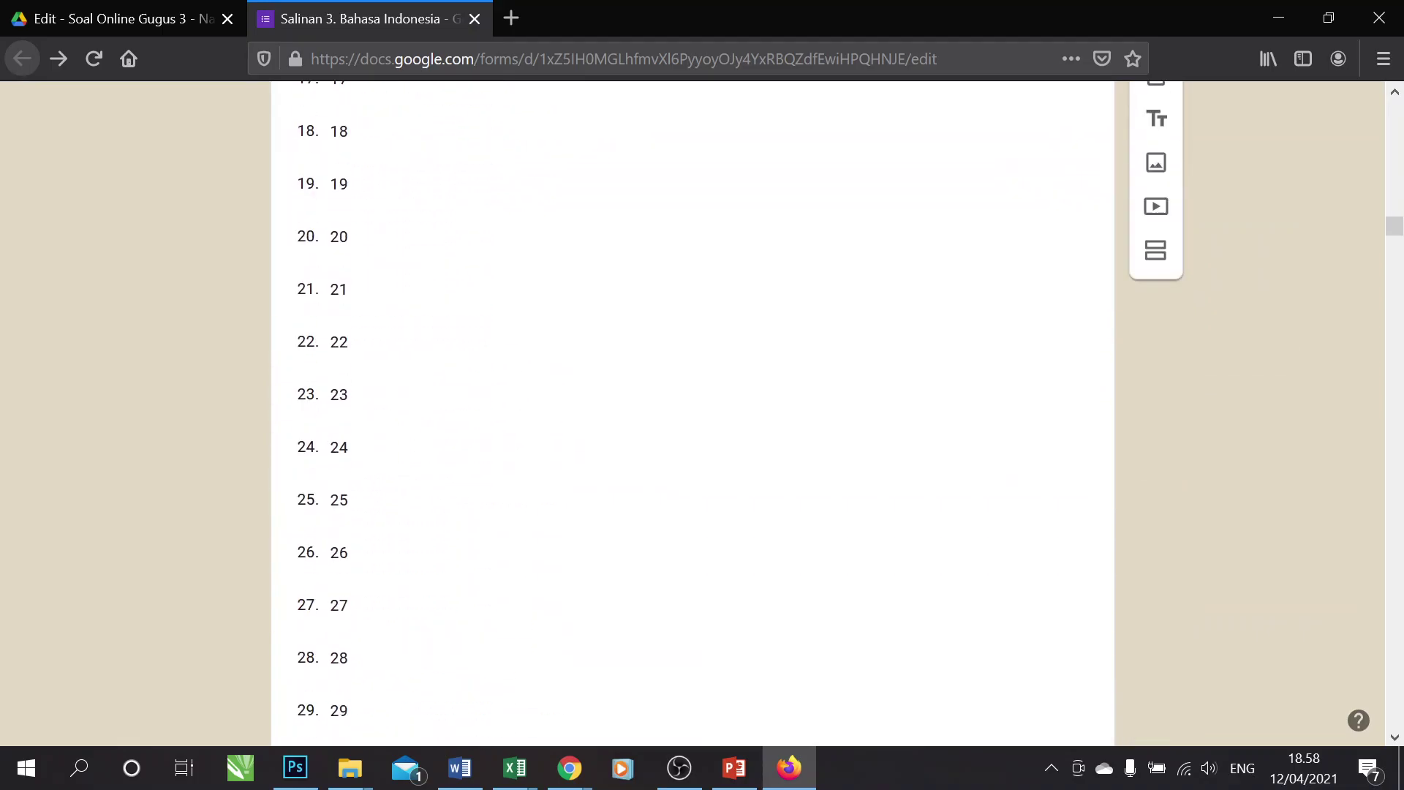
scroll(731, 442, down, 5)
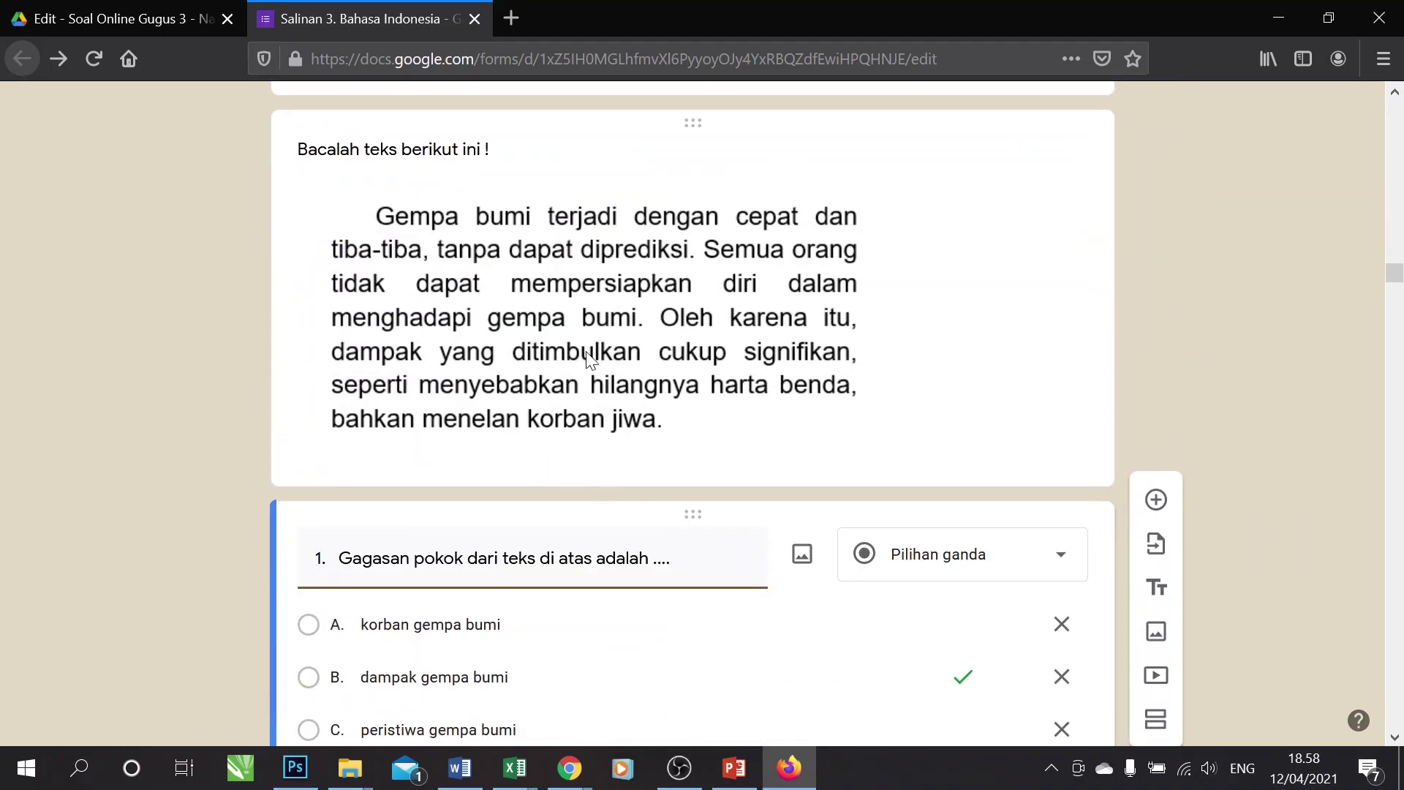
scroll(484, 433, down, 7)
scroll(481, 433, down, 4)
scroll(482, 433, up, 10)
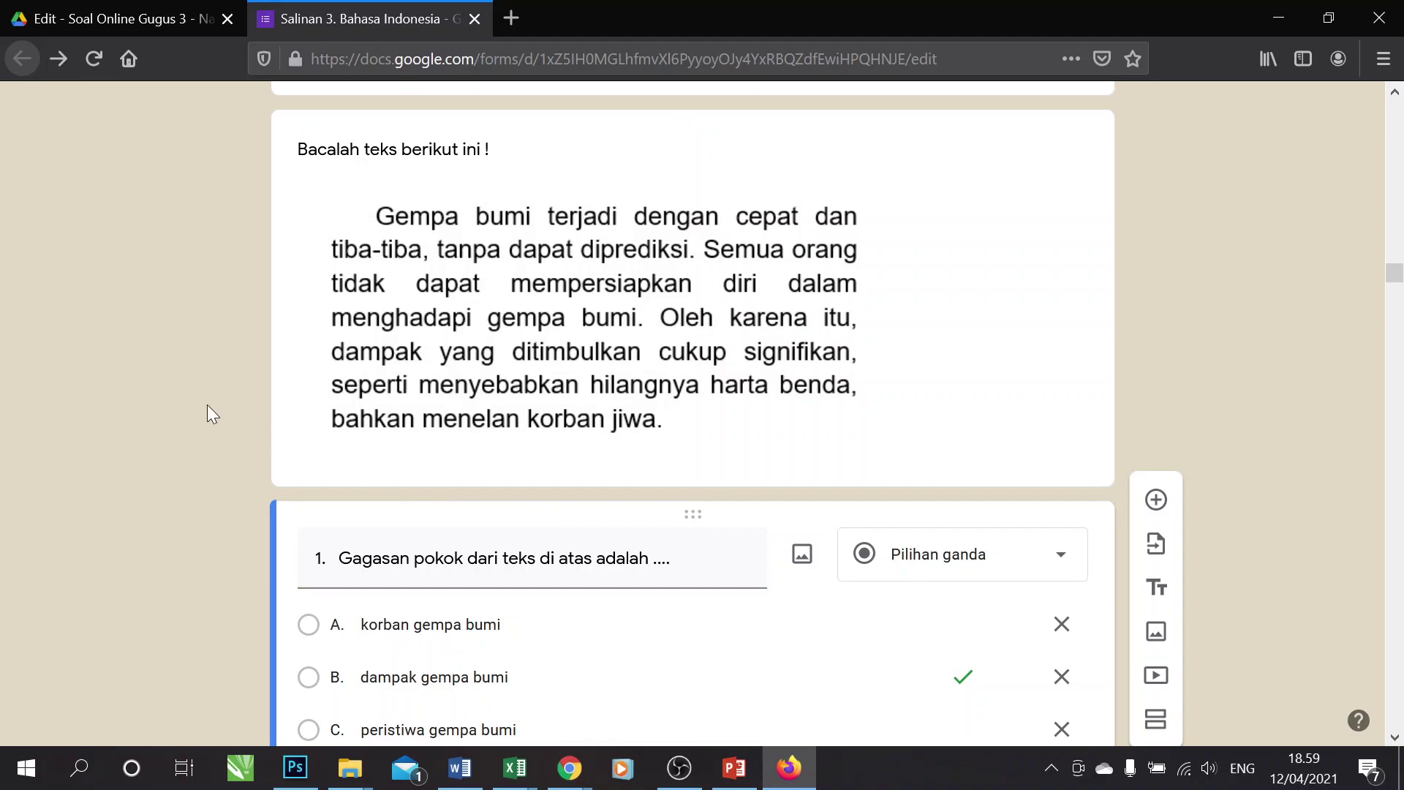
scroll(208, 405, up, 15)
scroll(207, 414, up, 20)
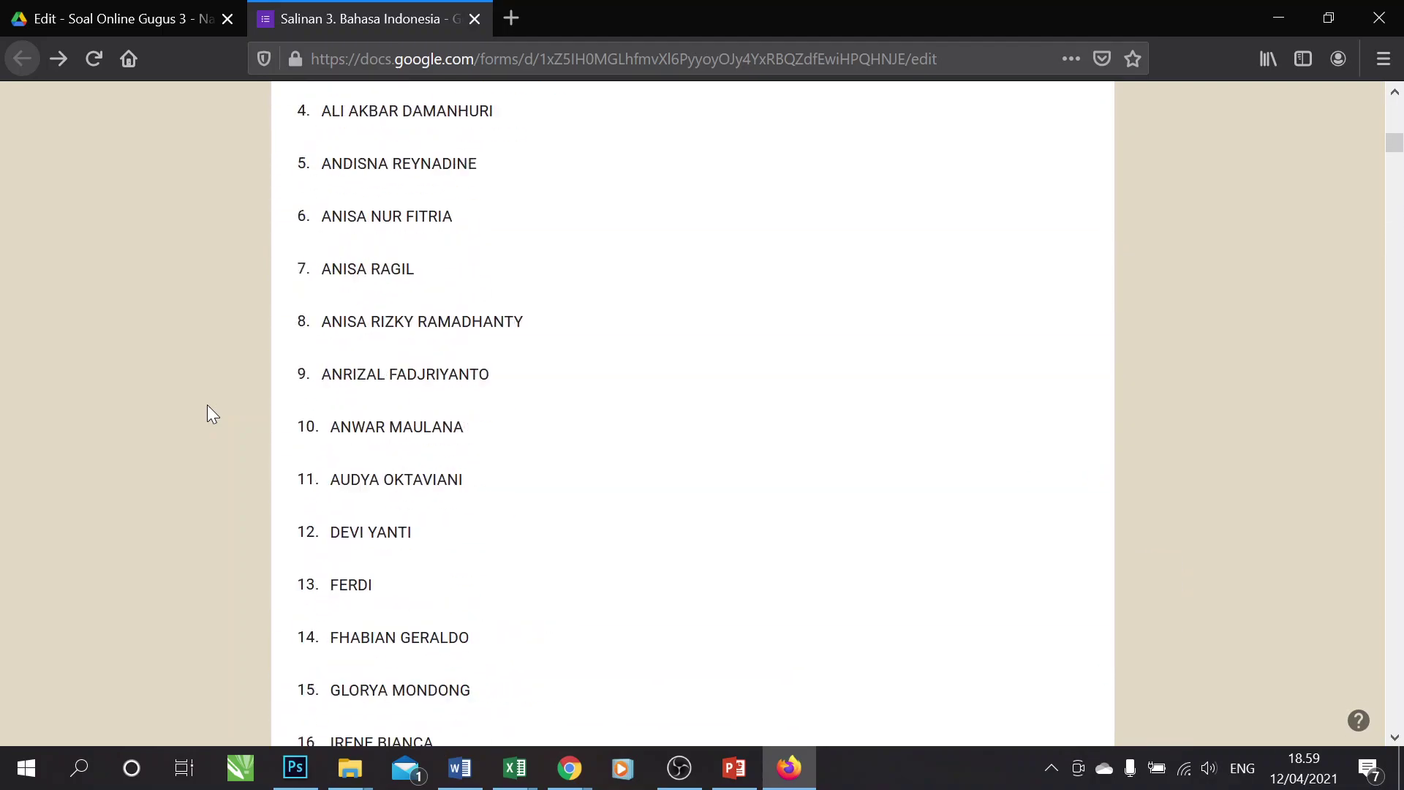